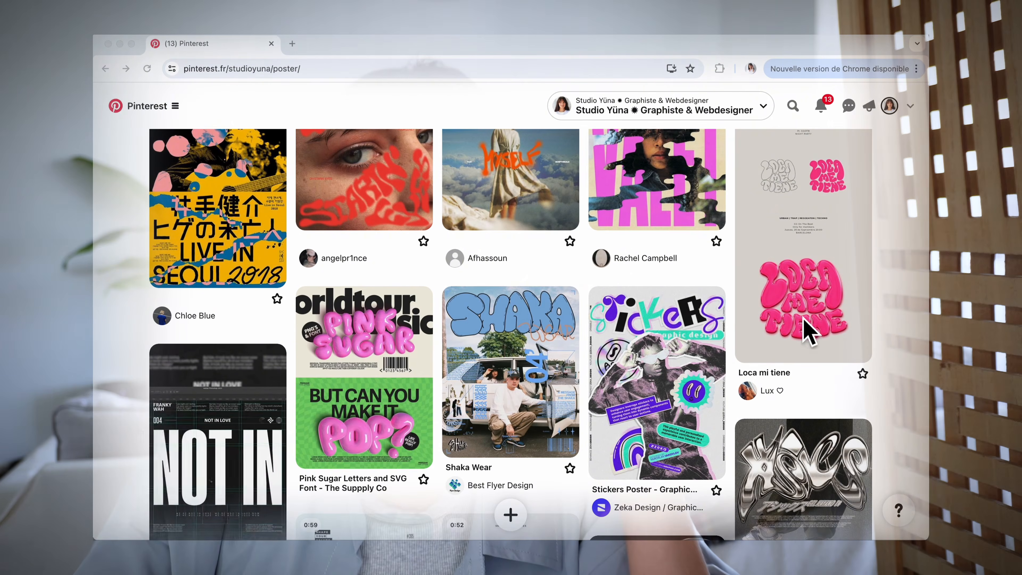
Browse the Pinterest poster board for typography and text-effect inspiration.
{"action": "scroll", "coordinate": [785, 374], "scroll_direction": "down", "scroll_amount": 2}
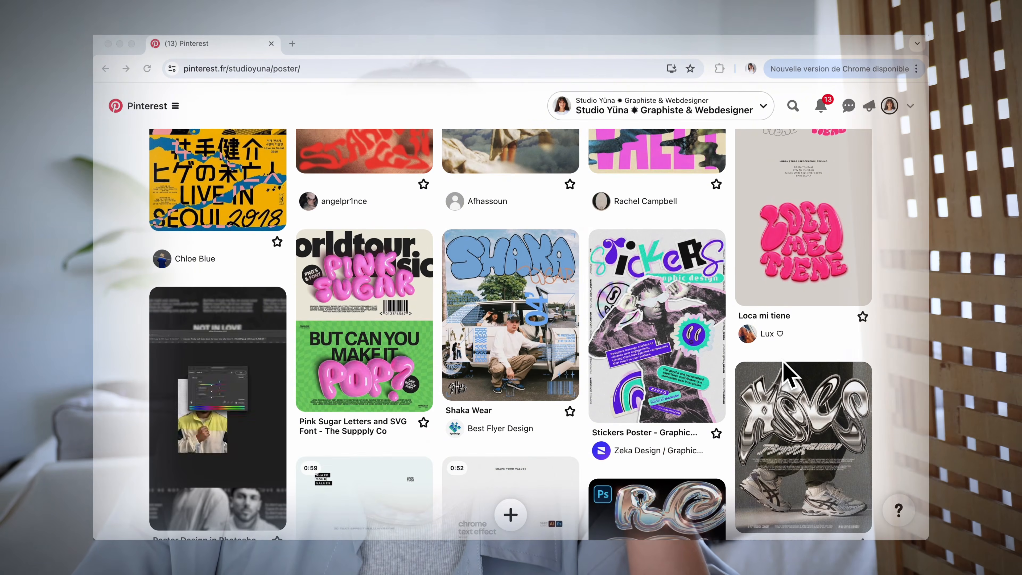
{"action": "scroll", "coordinate": [783, 362], "scroll_direction": "down", "scroll_amount": 10}
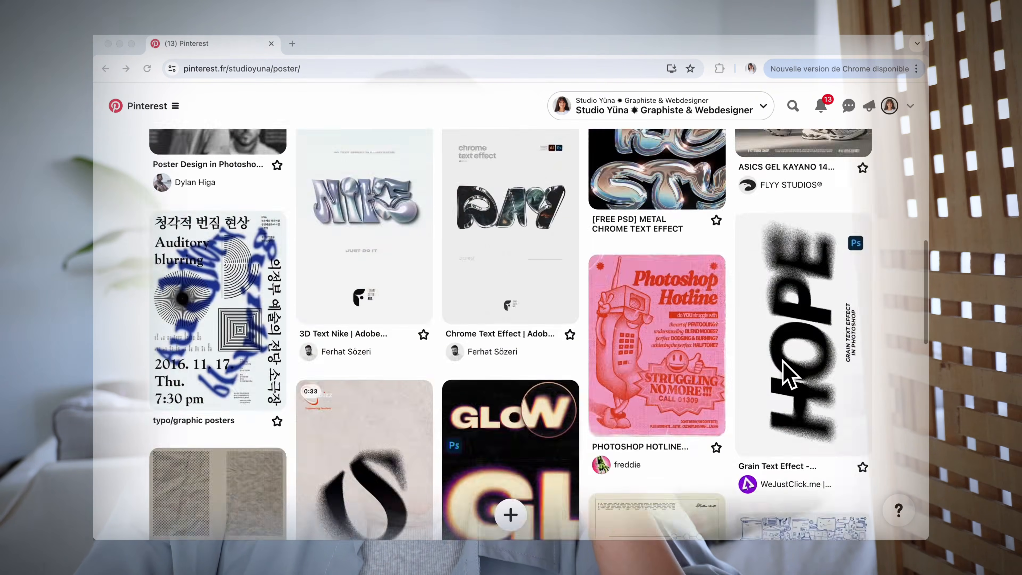
{"action": "scroll", "coordinate": [789, 374], "scroll_direction": "up", "scroll_amount": 2}
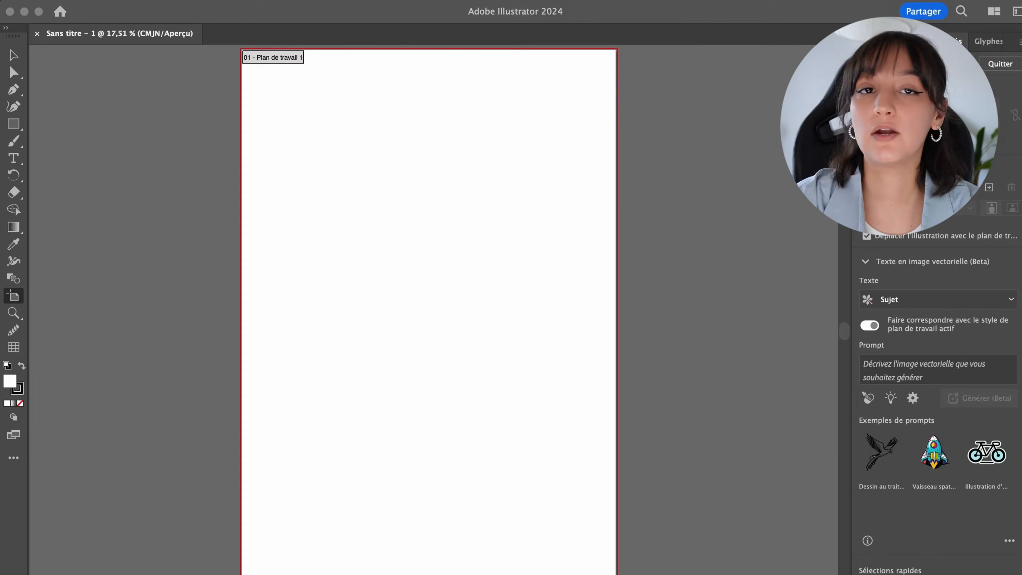
In Illustrator, place the sky image over the artboard and put a white rectangle of the same size behind it.
{"action": "left_click_drag", "start_coordinate": [564, 157], "coordinate": [506, 282]}
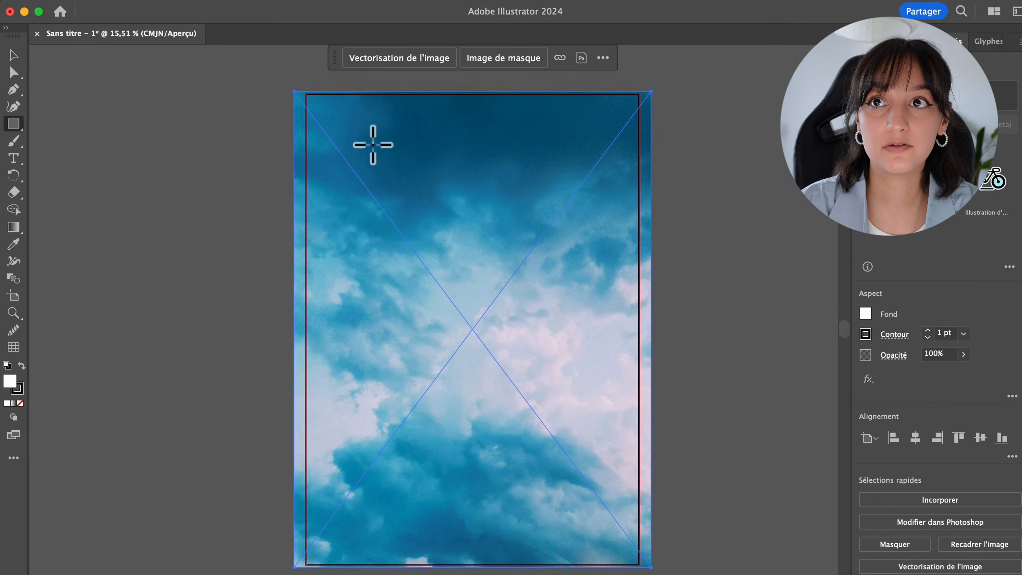
{"action": "left_click_drag", "start_coordinate": [295, 92], "coordinate": [651, 567]}
{"action": "right_click", "coordinate": [525, 467]}
{"action": "mouse_move", "coordinate": [684, 545]}
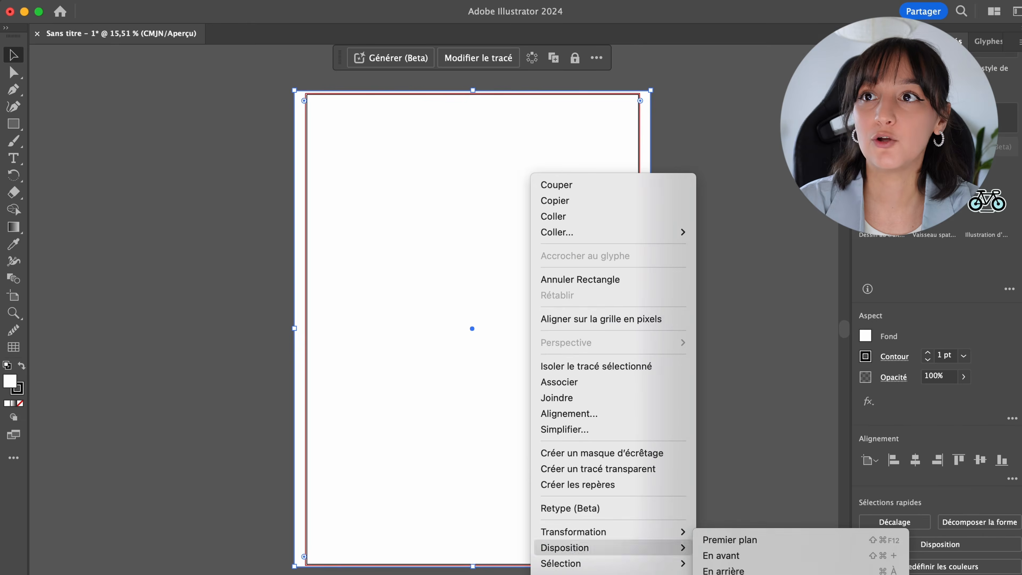
{"action": "left_click", "coordinate": [712, 569]}
Lower the sky image's opacity so the white rectangle behind it lightens the background.
{"action": "key", "text": "v"}
{"action": "left_click", "coordinate": [957, 421]}
{"action": "left_click_drag", "start_coordinate": [962, 439], "coordinate": [941, 443]}
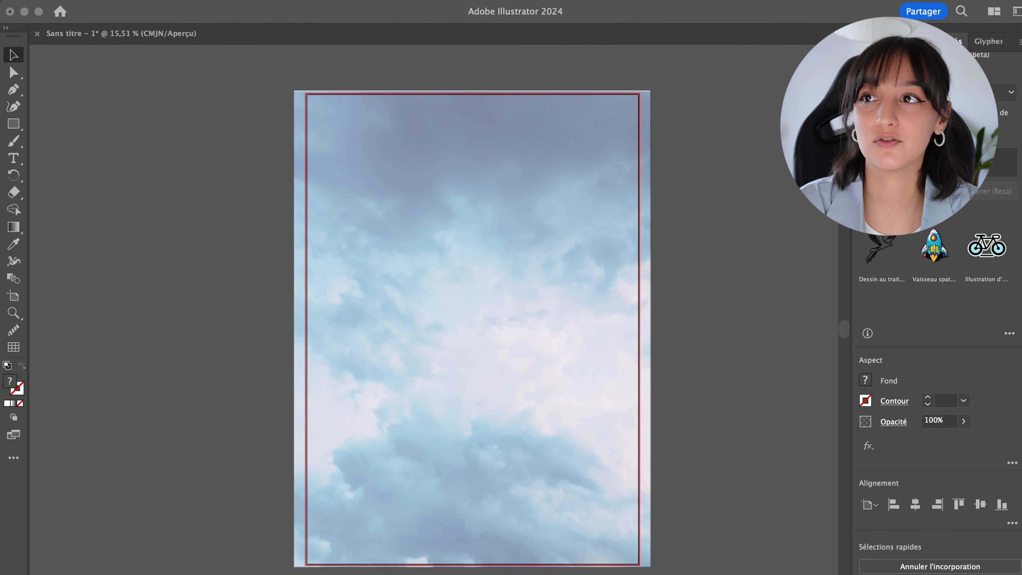
Paste the line drawing of the head beside the artboard and trace its hair, headband and face as filled shapes.
{"action": "left_click", "coordinate": [234, 315]}
{"action": "key", "text": "super+v"}
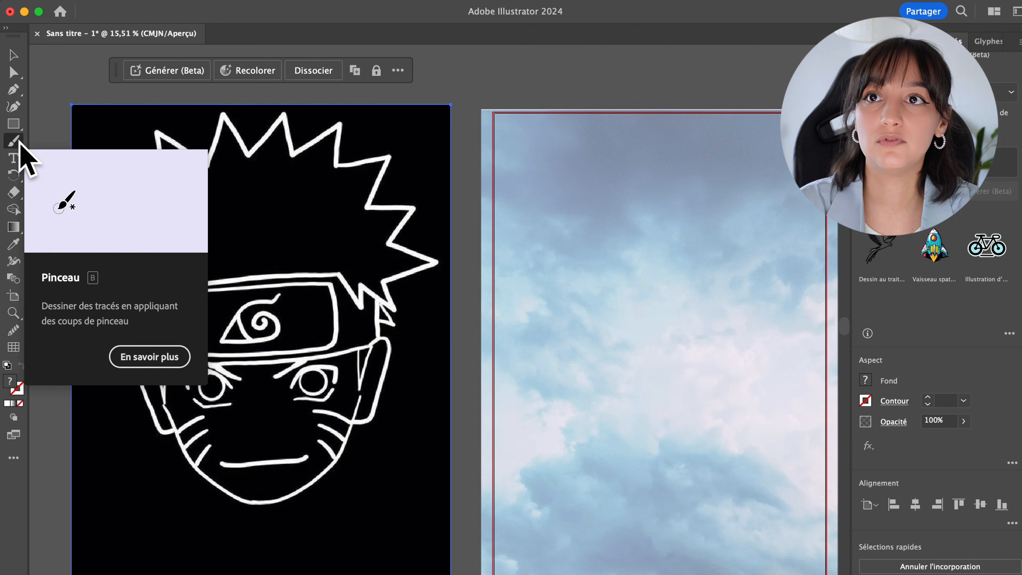
{"action": "left_click_drag", "start_coordinate": [19, 143], "coordinate": [65, 175]}
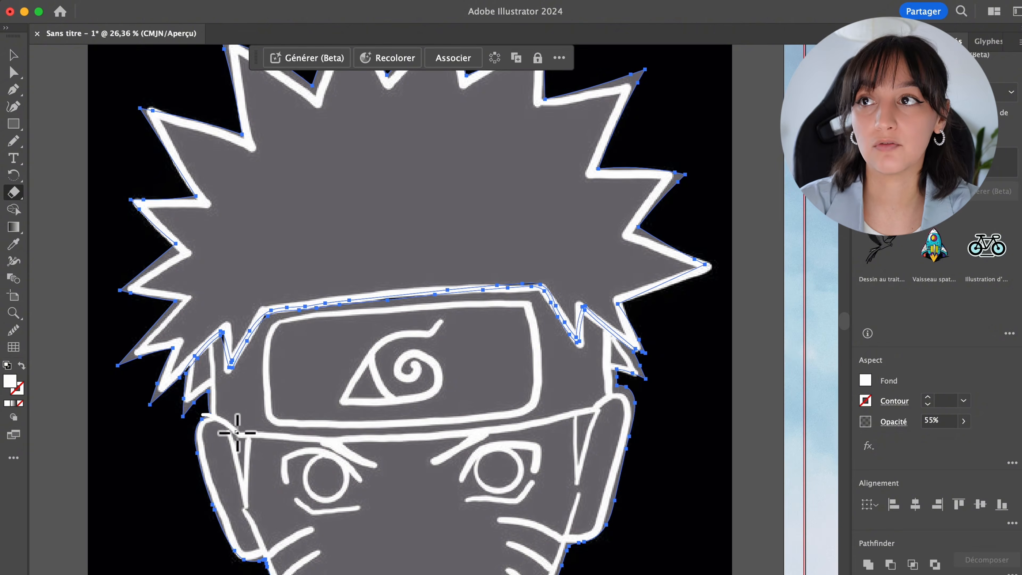
{"action": "left_click_drag", "start_coordinate": [301, 436], "coordinate": [320, 438]}
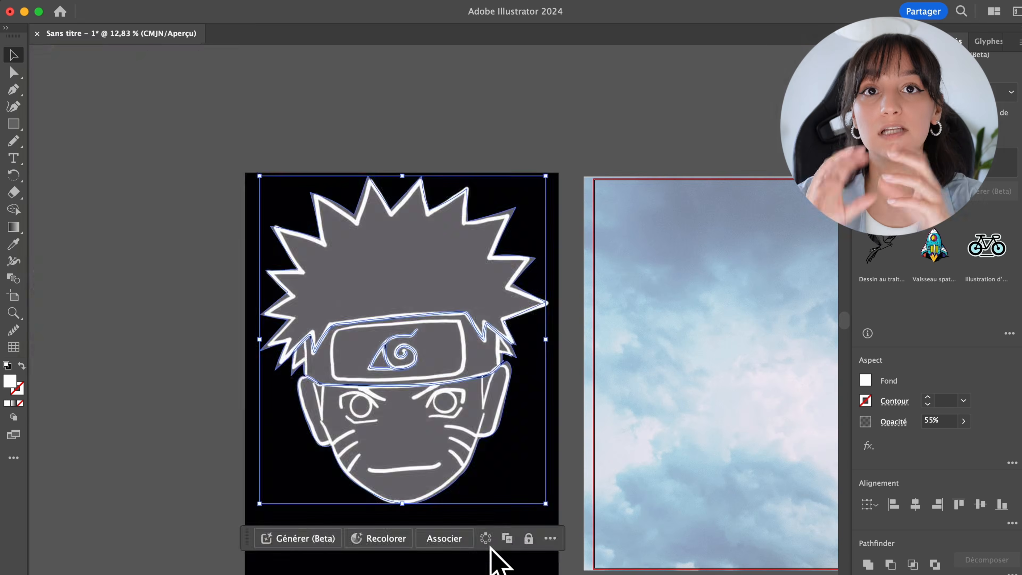
Move the line drawing away from the traced head shapes and restore the shapes to full opacity.
{"action": "left_click_drag", "start_coordinate": [463, 463], "coordinate": [153, 406]}
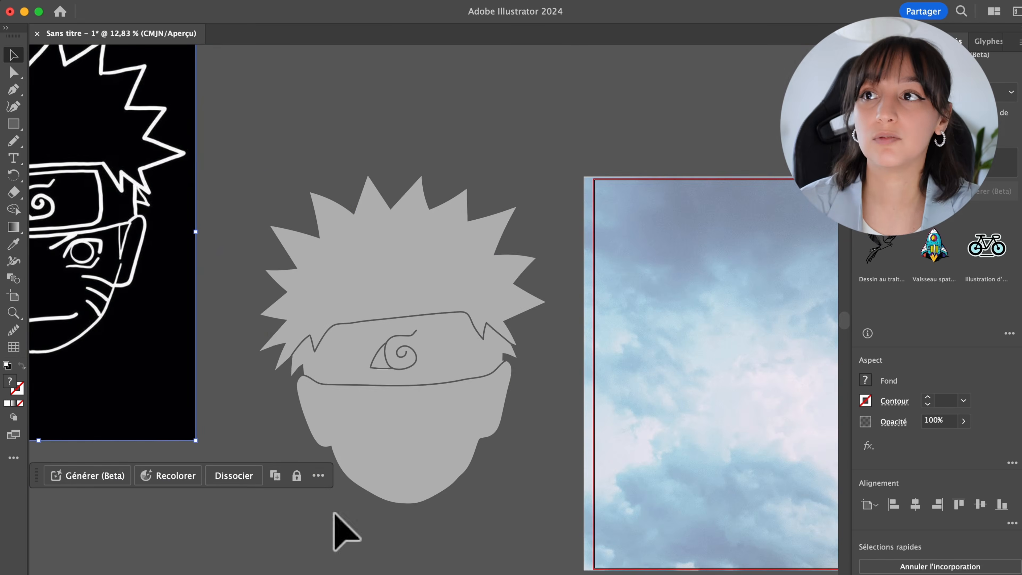
{"action": "left_click", "coordinate": [323, 193]}
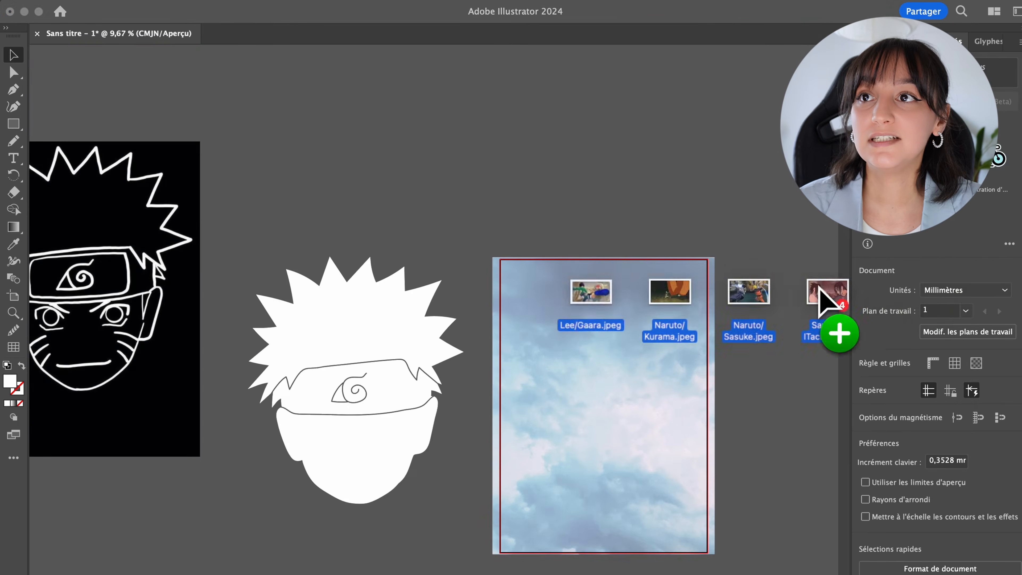
Place the four Naruto scene images in the document and spread them out around the artboard.
{"action": "left_click_drag", "start_coordinate": [826, 297], "coordinate": [667, 173]}
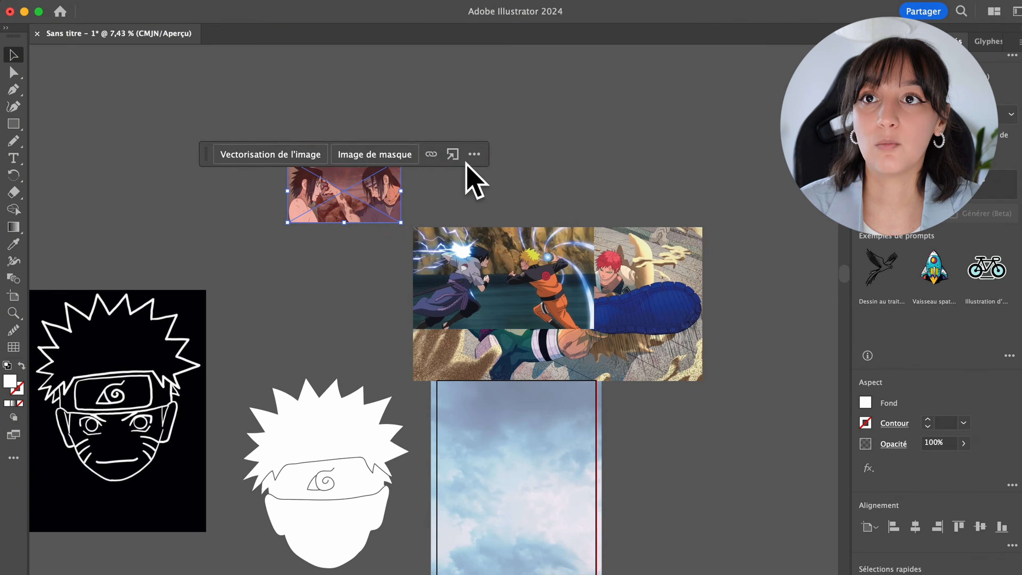
{"action": "left_click_drag", "start_coordinate": [467, 165], "coordinate": [306, 75]}
{"action": "left_click_drag", "start_coordinate": [453, 264], "coordinate": [451, 148]}
{"action": "left_click_drag", "start_coordinate": [451, 247], "coordinate": [302, 257]}
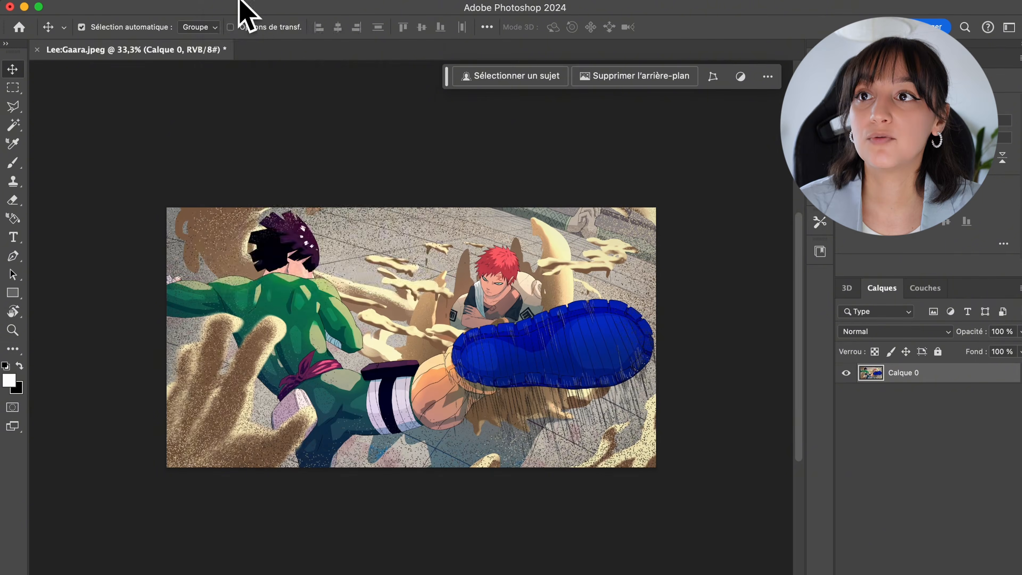
In Photoshop, convert Lee:Gaara.jpeg to greyscale (Niveaux de gris), discarding its colour information.
{"action": "left_click", "coordinate": [240, 2]}
{"action": "mouse_move", "coordinate": [275, 9]}
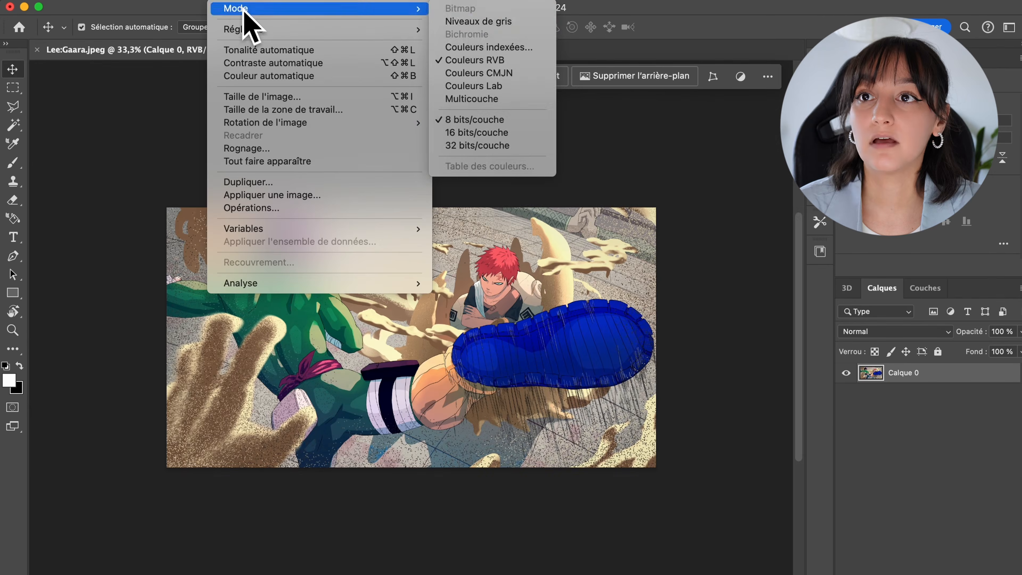
{"action": "left_click", "coordinate": [487, 22]}
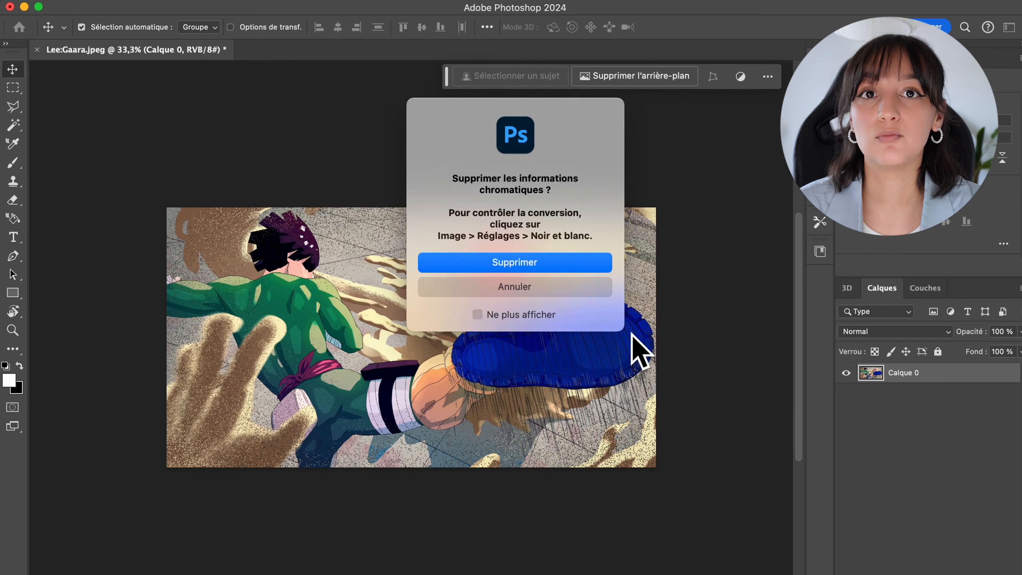
{"action": "left_click", "coordinate": [569, 265]}
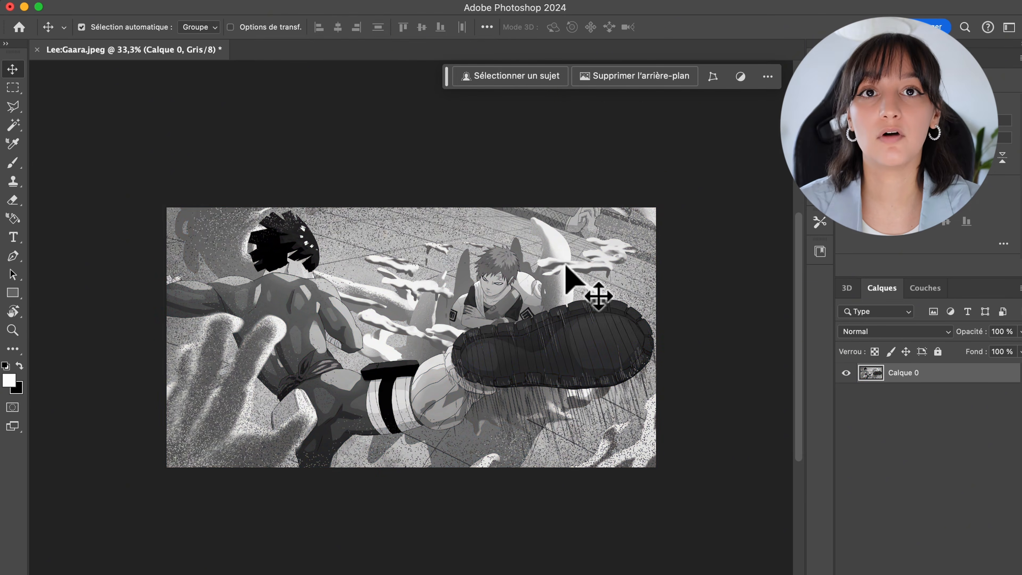
Convert the greyscale image to duotone mode and choose the two-ink Bichromie type.
{"action": "left_click", "coordinate": [239, 3]}
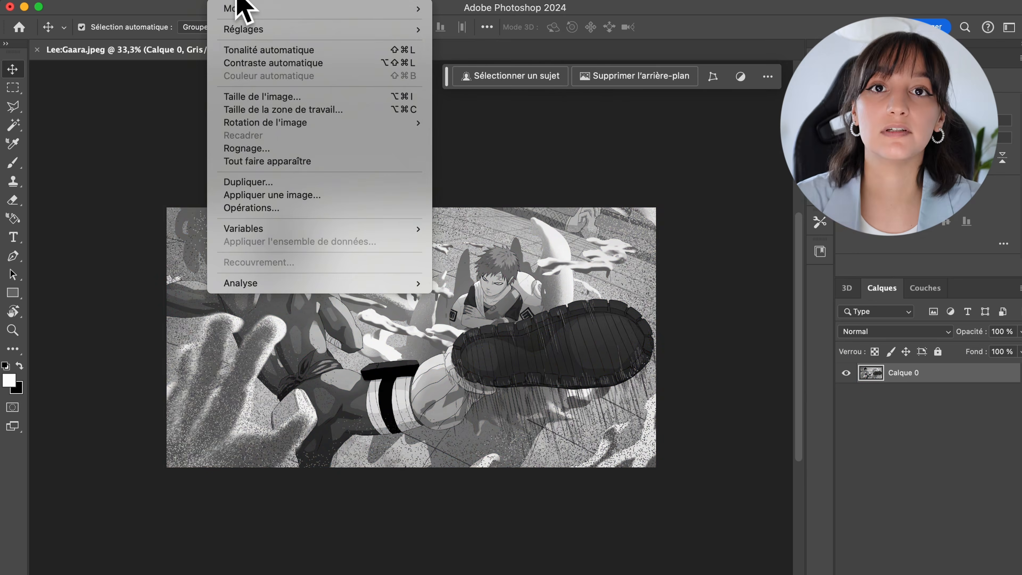
{"action": "mouse_move", "coordinate": [286, 9]}
{"action": "left_click", "coordinate": [501, 36]}
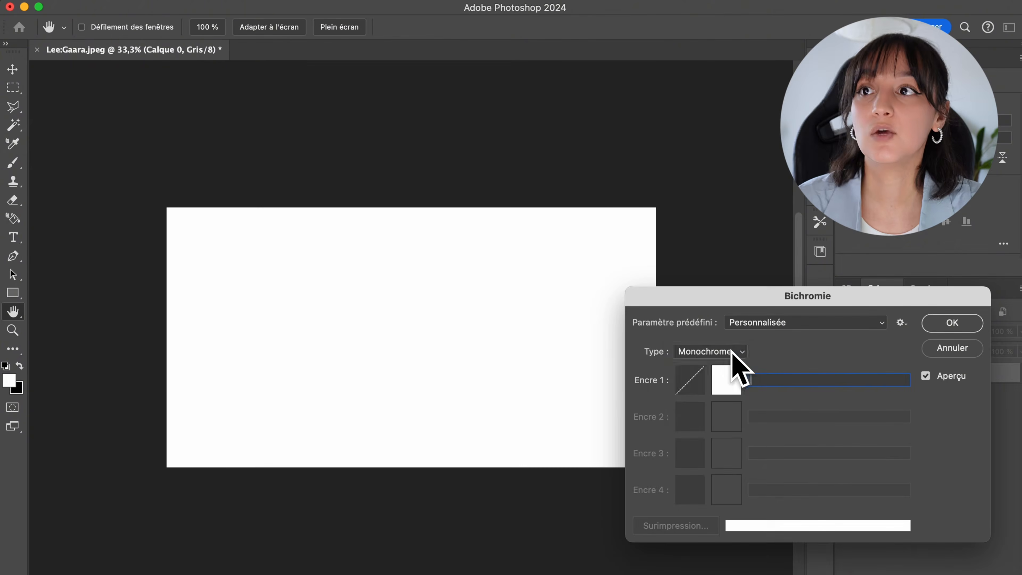
{"action": "left_click", "coordinate": [736, 364]}
{"action": "left_click", "coordinate": [732, 381]}
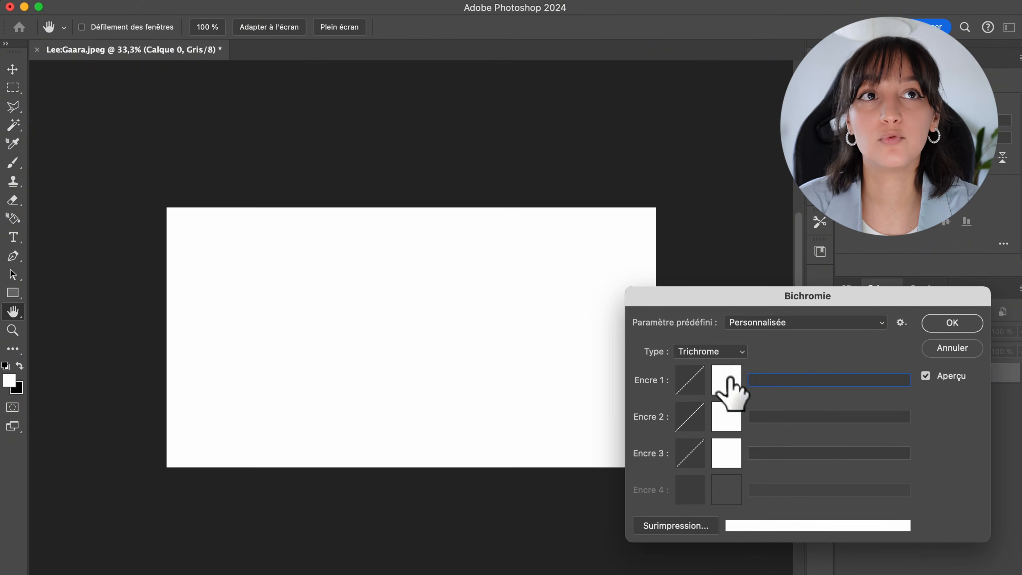
{"action": "left_click", "coordinate": [731, 354]}
{"action": "left_click", "coordinate": [725, 342]}
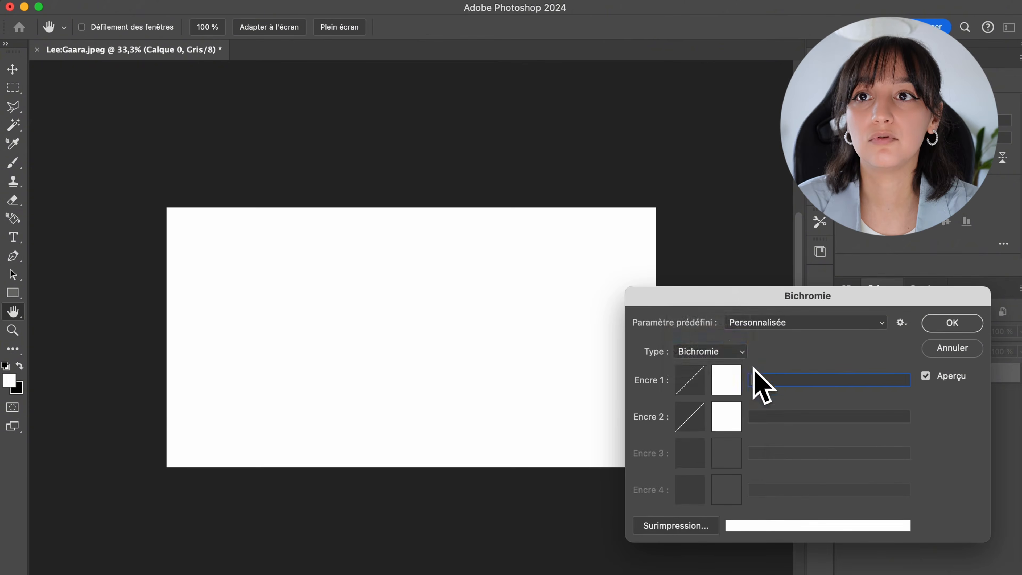
Set the duotone's first ink (Encre 1) to a bright yellow.
{"action": "left_click", "coordinate": [727, 380]}
{"action": "left_click", "coordinate": [570, 460]}
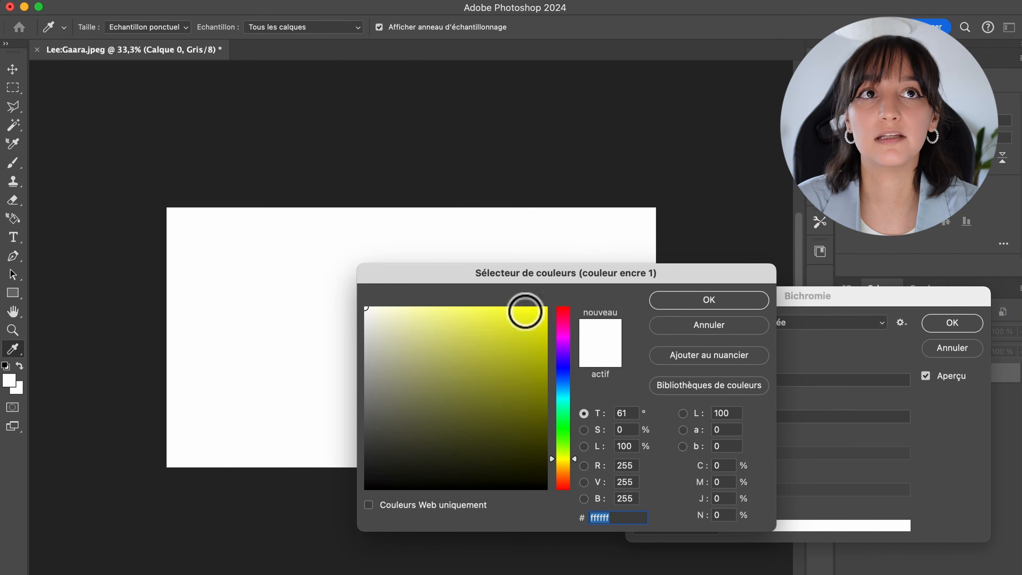
{"action": "left_click", "coordinate": [523, 312]}
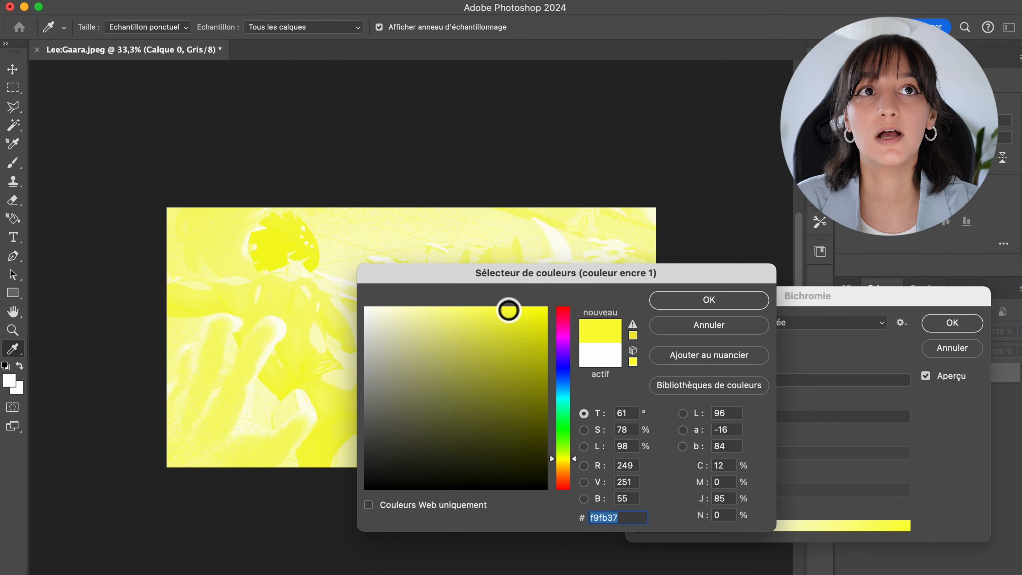
{"action": "left_click", "coordinate": [685, 300]}
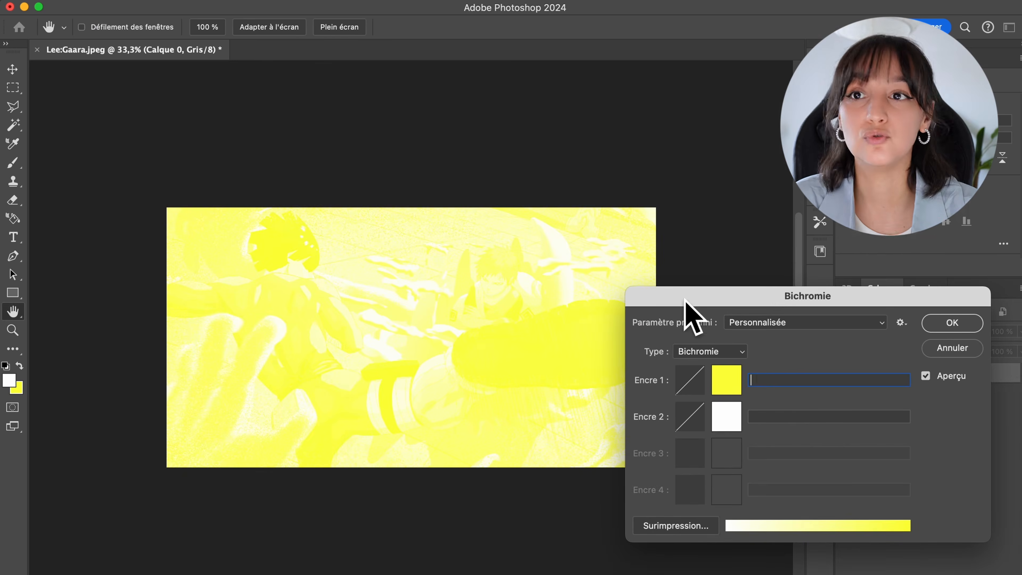
Set the duotone's second ink (Encre 2) to a pink.
{"action": "left_click", "coordinate": [719, 418]}
{"action": "left_click", "coordinate": [505, 329]}
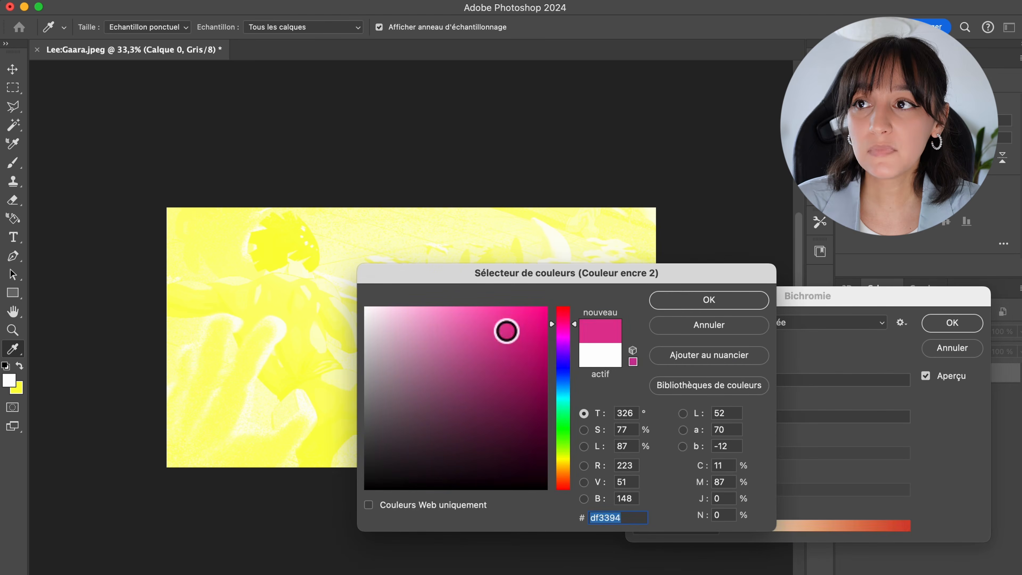
{"action": "left_click_drag", "start_coordinate": [505, 331], "coordinate": [451, 323]}
{"action": "left_click", "coordinate": [698, 299]}
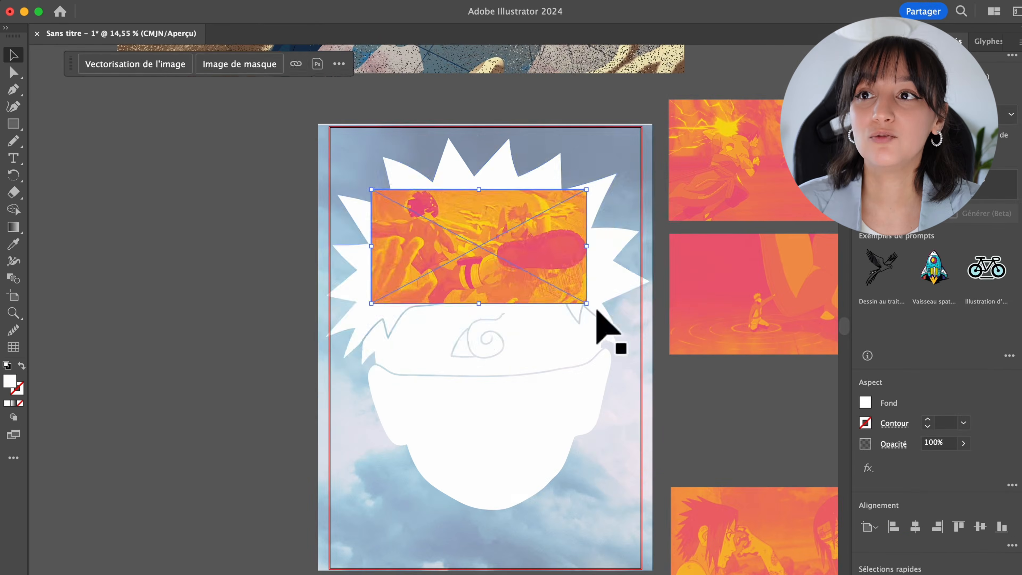
In Illustrator, enlarge and tilt the duotone Lee/Gaara image over the hair and clip it to the hair shape.
{"action": "left_click_drag", "start_coordinate": [604, 327], "coordinate": [519, 298]}
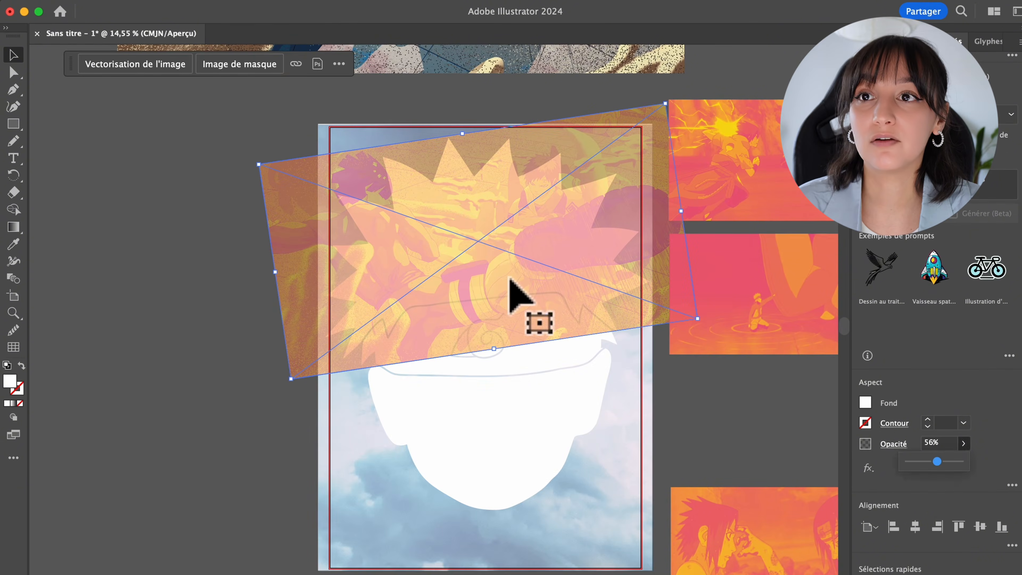
{"action": "left_click_drag", "start_coordinate": [682, 212], "coordinate": [604, 238]}
{"action": "right_click", "coordinate": [445, 244]}
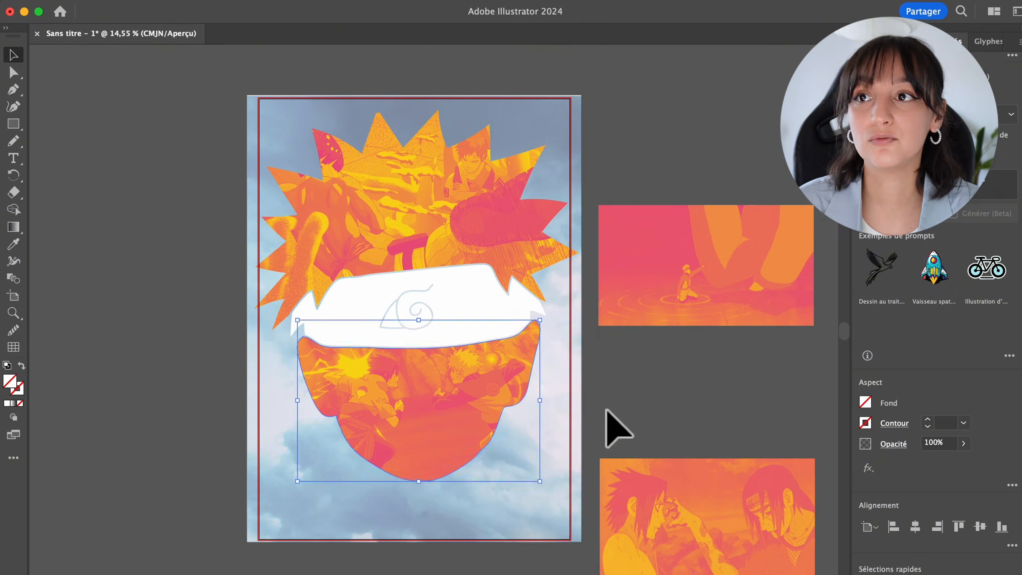
Move the headband shapes below the poster and fit the Sasuke and Itachi image over the headband's left part.
{"action": "left_click", "coordinate": [497, 302]}
{"action": "left_click_drag", "start_coordinate": [494, 293], "coordinate": [491, 513]}
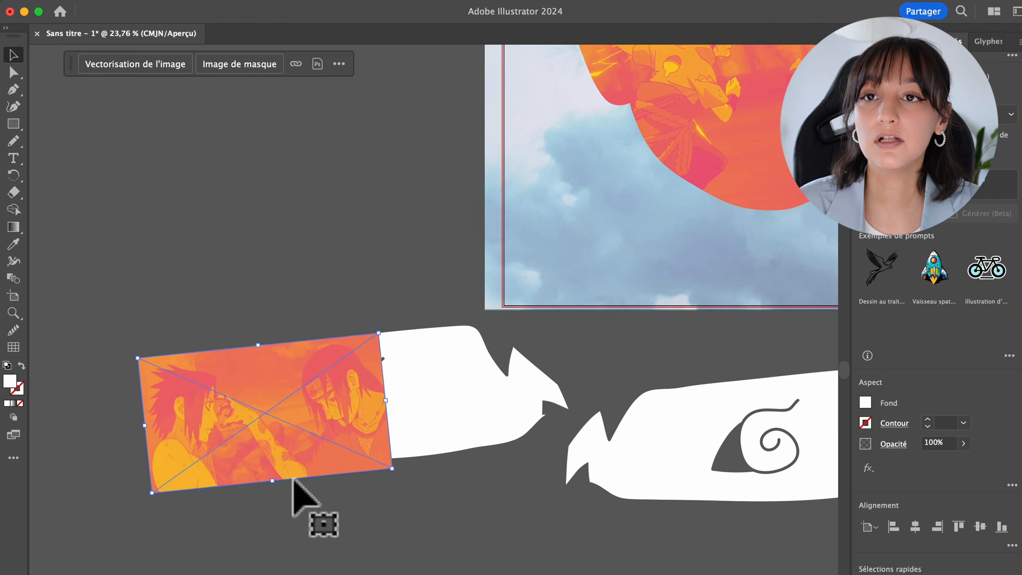
{"action": "mouse_move", "coordinate": [386, 400]}
{"action": "left_mouse_down"}
{"action": "mouse_move", "coordinate": [348, 402]}
{"action": "mouse_move", "coordinate": [377, 402]}
{"action": "left_mouse_up"}
{"action": "left_click_drag", "start_coordinate": [312, 392], "coordinate": [303, 388]}
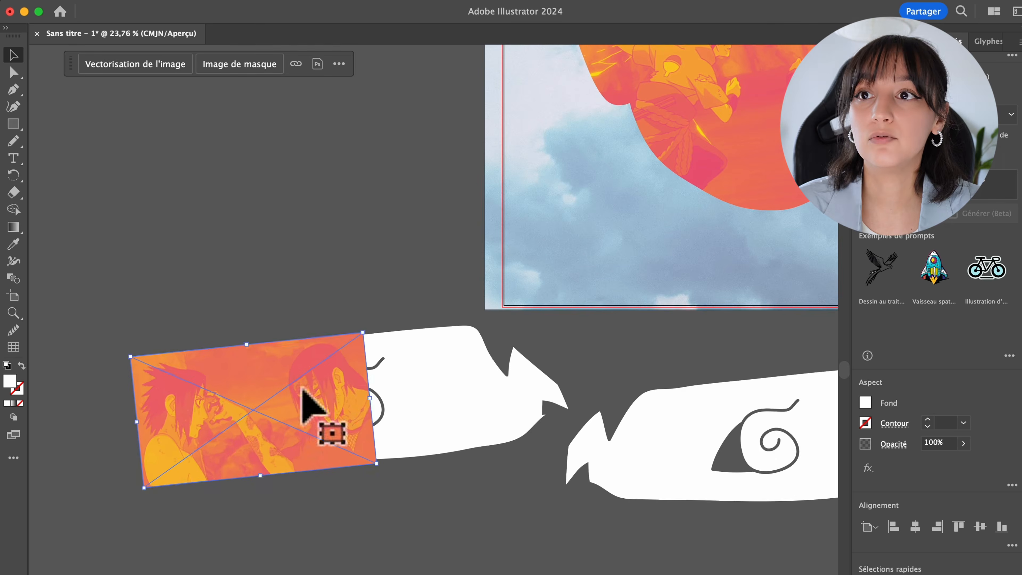
{"action": "left_click", "coordinate": [964, 444]}
{"action": "mouse_move", "coordinate": [960, 461]}
{"action": "left_mouse_down"}
{"action": "mouse_move", "coordinate": [951, 462]}
{"action": "mouse_move", "coordinate": [964, 462]}
{"action": "left_mouse_up"}
Clip the Sasuke and Itachi image to the headband's left part and to the triangle of its symbol.
{"action": "right_click", "coordinate": [258, 403]}
{"action": "left_click", "coordinate": [282, 362], "text": "shift"}
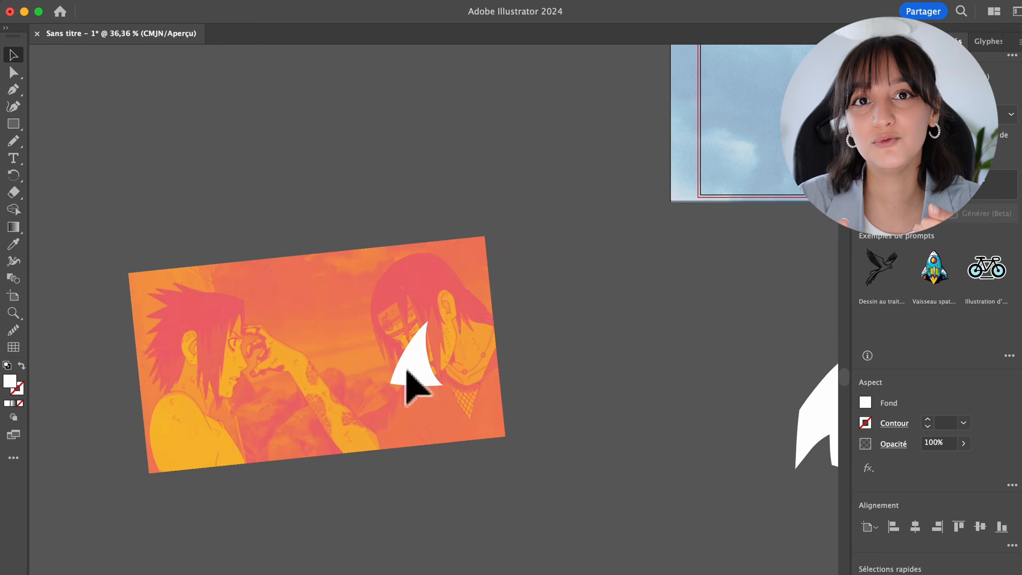
{"action": "left_click", "coordinate": [408, 397], "text": "shift"}
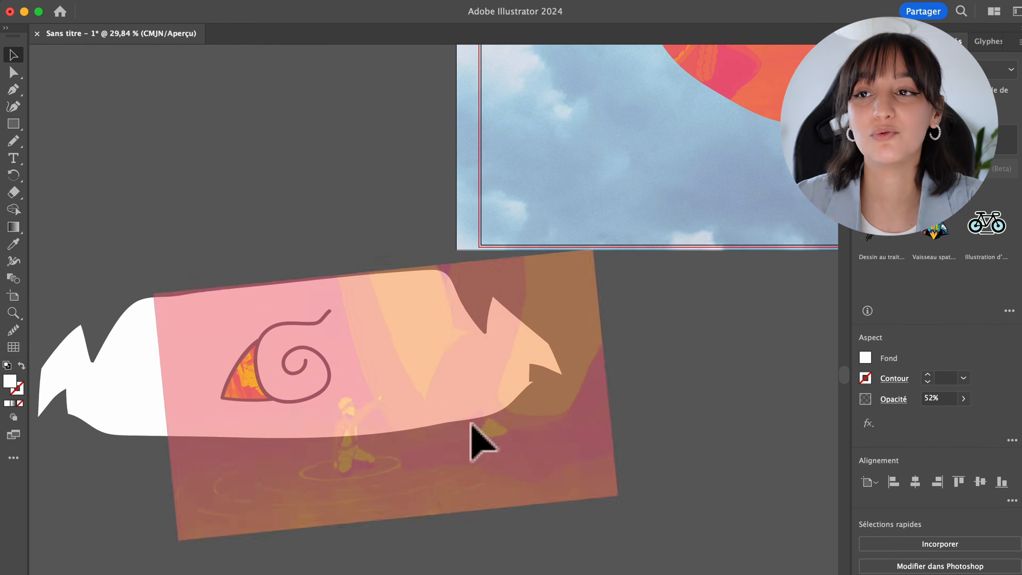
Clip the Naruto/Kurama image to the right part of the headband and put the finished headband back on the head.
{"action": "right_click", "coordinate": [398, 410]}
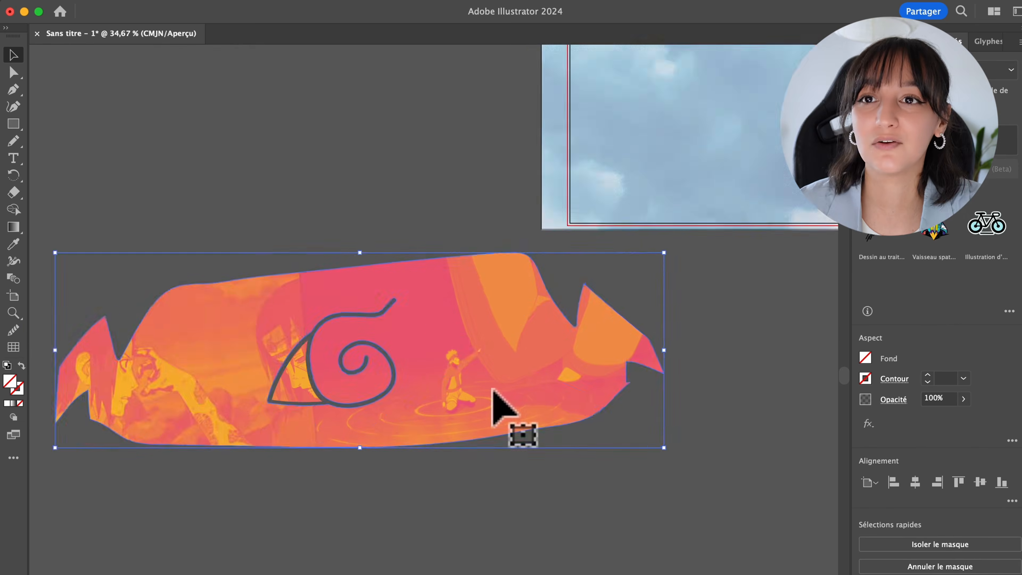
{"action": "left_click", "coordinate": [940, 521]}
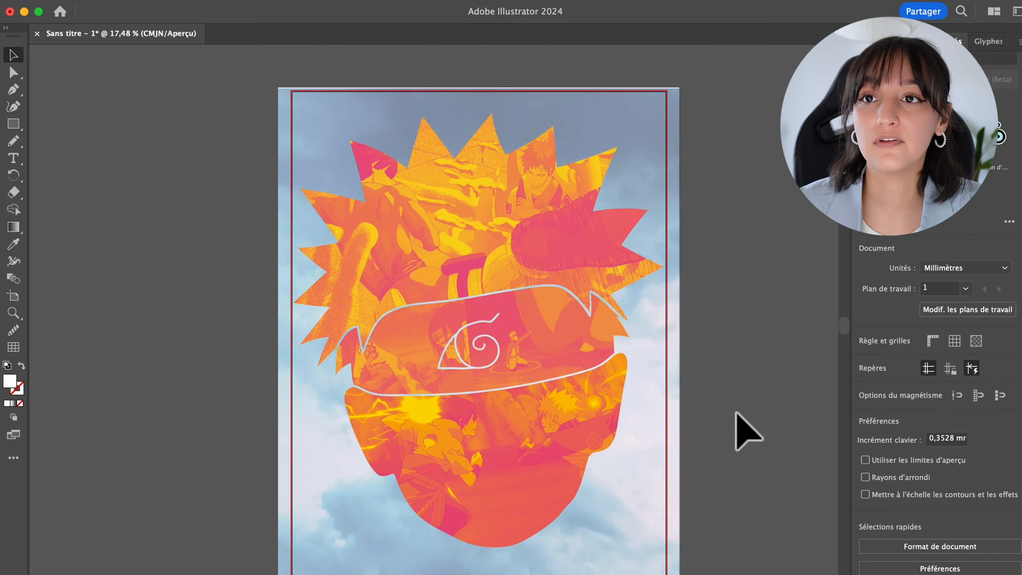
Bring the white outline of the head to the front (Premier plan) above the masked images.
{"action": "left_click", "coordinate": [422, 256]}
{"action": "right_click", "coordinate": [448, 267]}
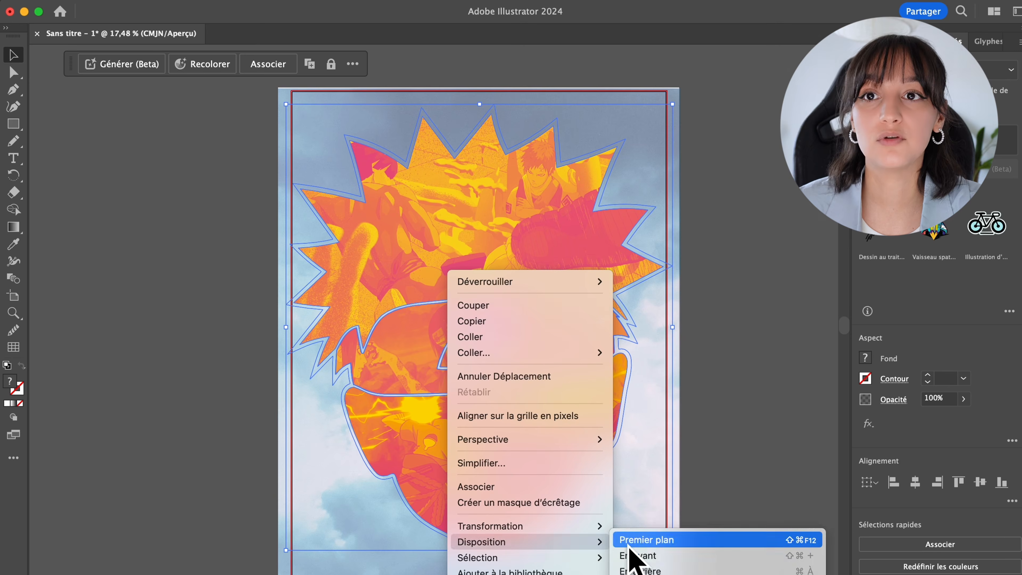
{"action": "left_click", "coordinate": [630, 539]}
{"action": "left_click", "coordinate": [695, 490]}
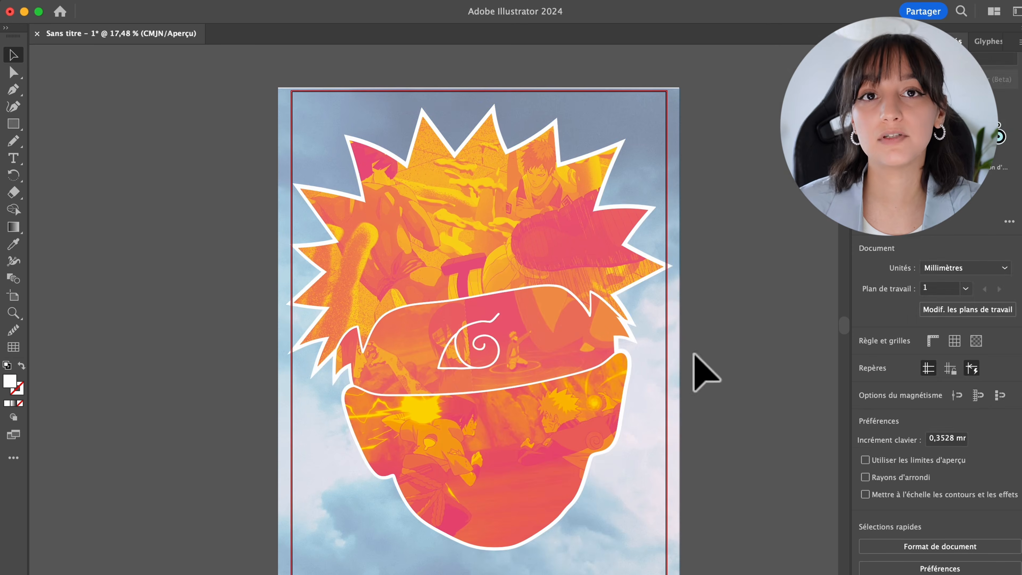
Add an Ombre portée to the white head outline in Produit mode, 75% opacity, 2,469 mm X and Y offsets, 1,764 mm blur and dark blue-grey colour 323a44.
{"action": "left_click", "coordinate": [659, 285]}
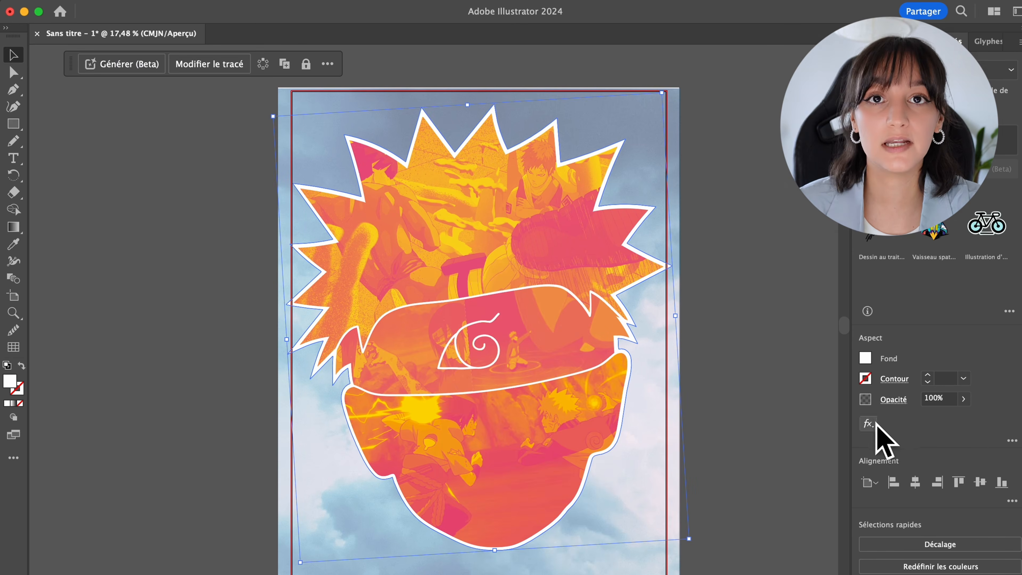
{"action": "left_click", "coordinate": [874, 423]}
{"action": "mouse_move", "coordinate": [883, 399]}
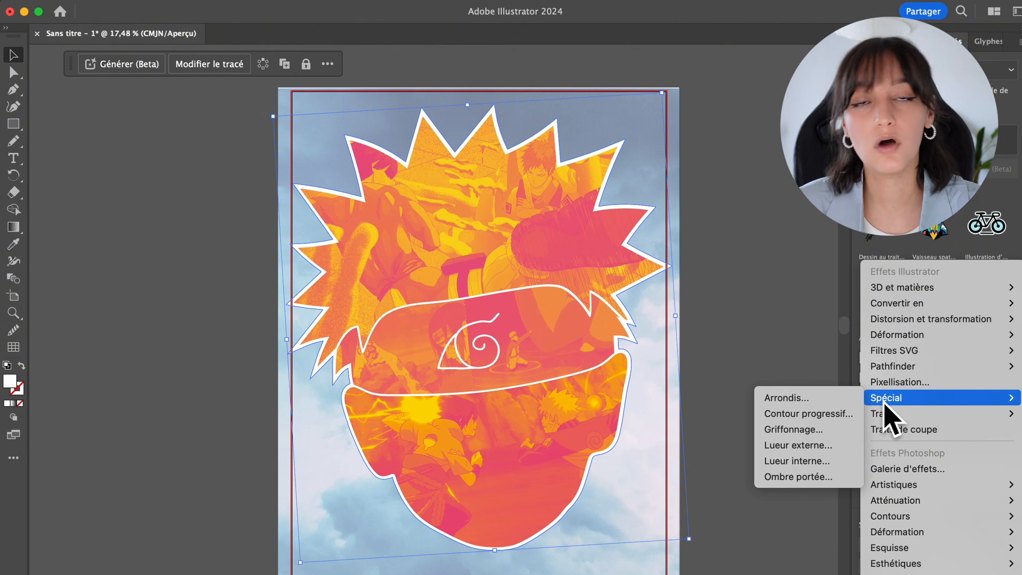
{"action": "left_click", "coordinate": [825, 477]}
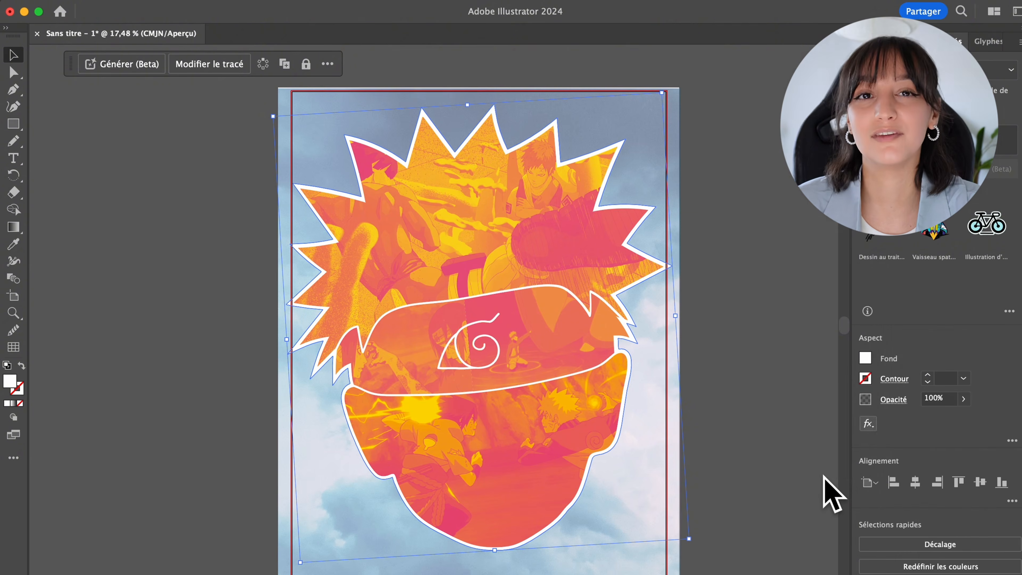
{"action": "left_click_drag", "start_coordinate": [636, 371], "coordinate": [636, 378]}
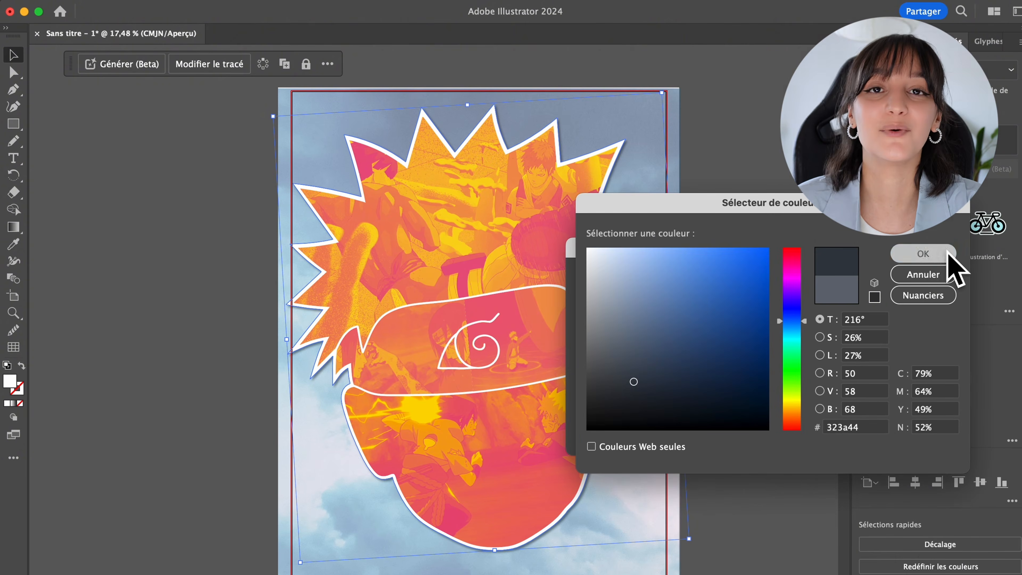
{"action": "left_click", "coordinate": [911, 258]}
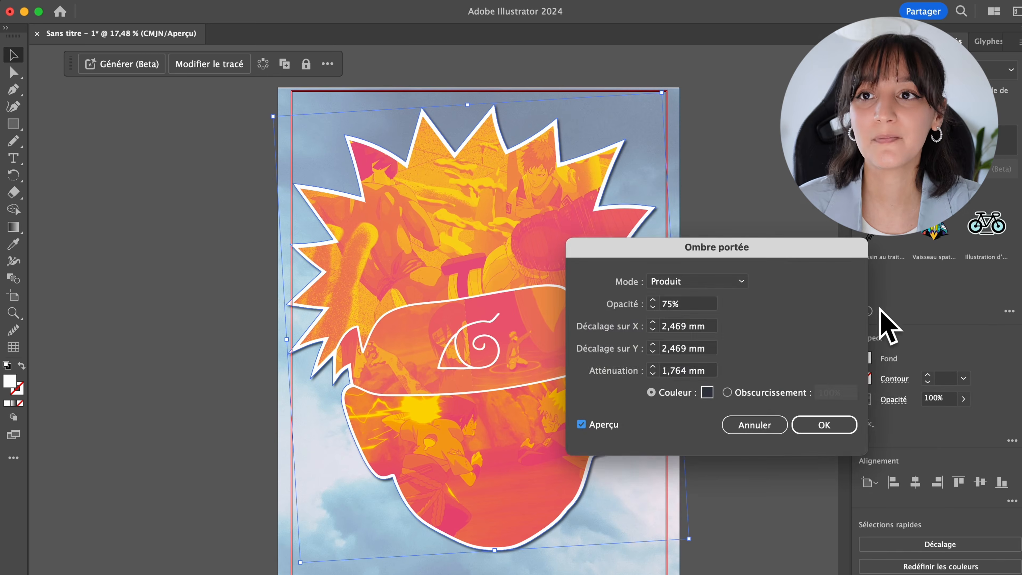
{"action": "left_click", "coordinate": [825, 425]}
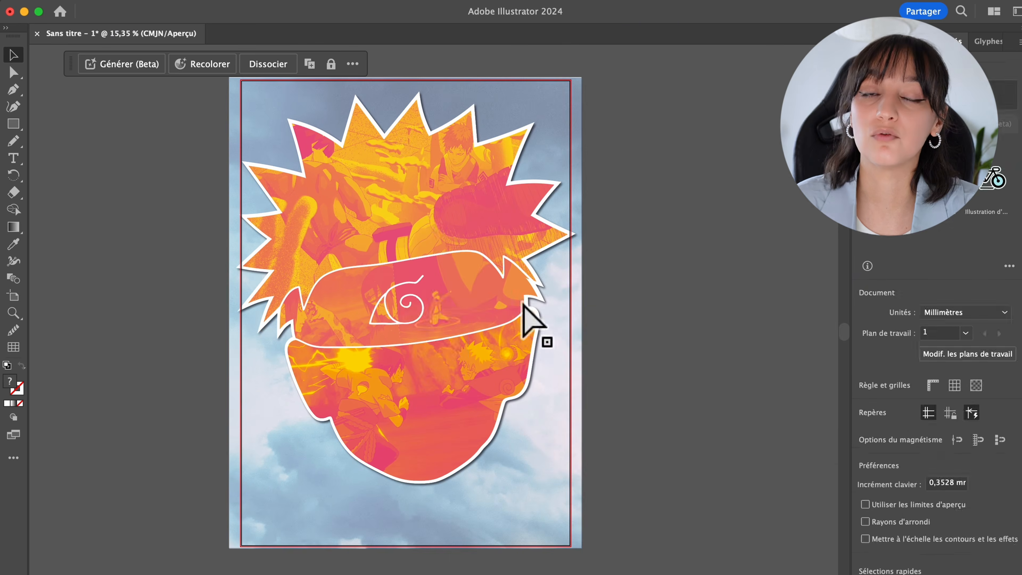
Paste the red Akatsuki cloud image, enlarge it to about twice its size and place it beside the poster.
{"action": "key", "text": "ctrl+v"}
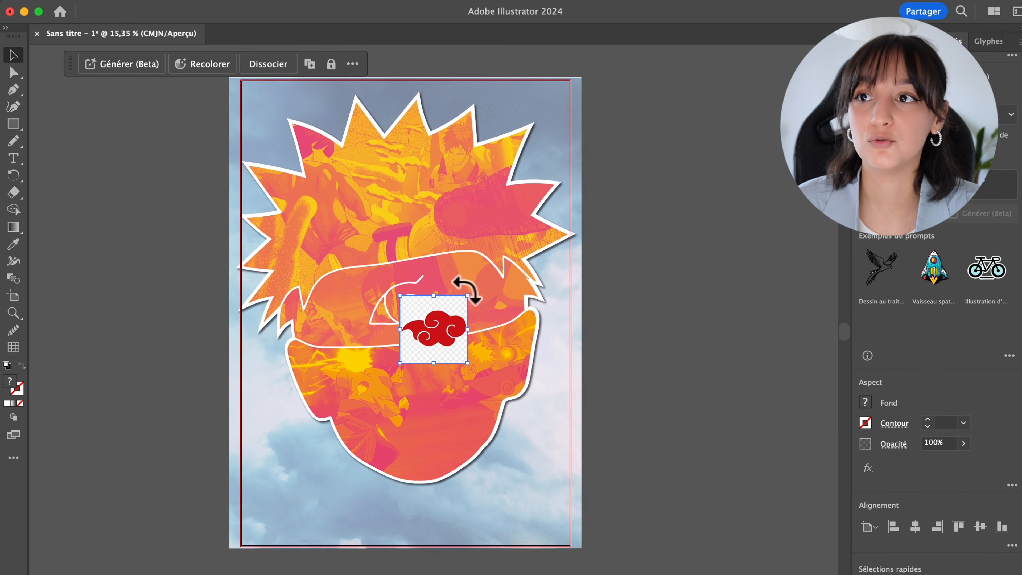
{"action": "left_click_drag", "start_coordinate": [467, 296], "coordinate": [549, 215]}
{"action": "left_click_drag", "start_coordinate": [506, 315], "coordinate": [727, 262]}
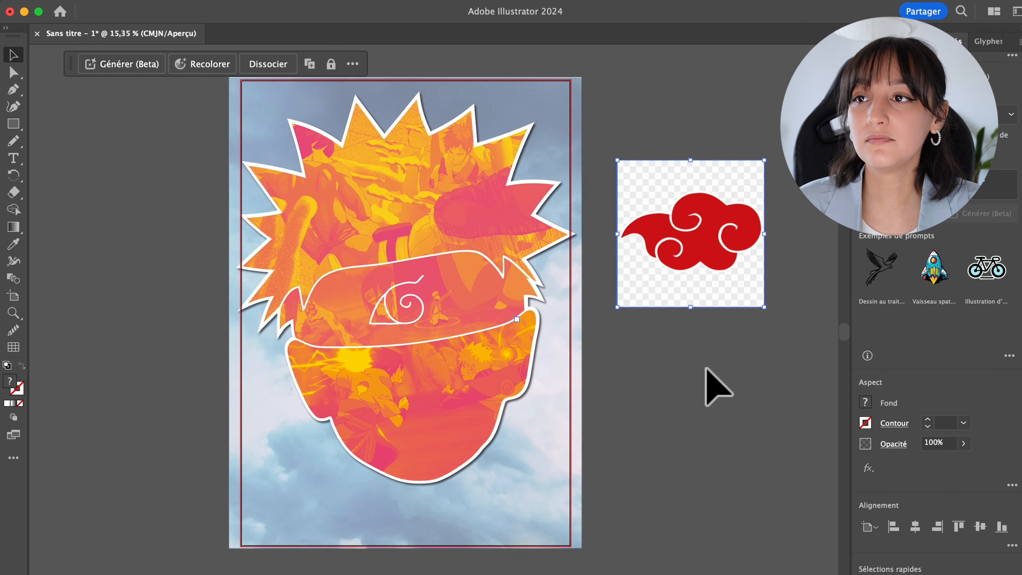
Redraw the red Akatsuki cloud as a dark vector shape with its three curls cut out.
{"action": "left_click", "coordinate": [716, 386]}
{"action": "scroll", "coordinate": [716, 387], "scroll_direction": "right", "scroll_amount": 3}
{"action": "scroll", "coordinate": [717, 387], "scroll_direction": "up", "scroll_amount": 2}
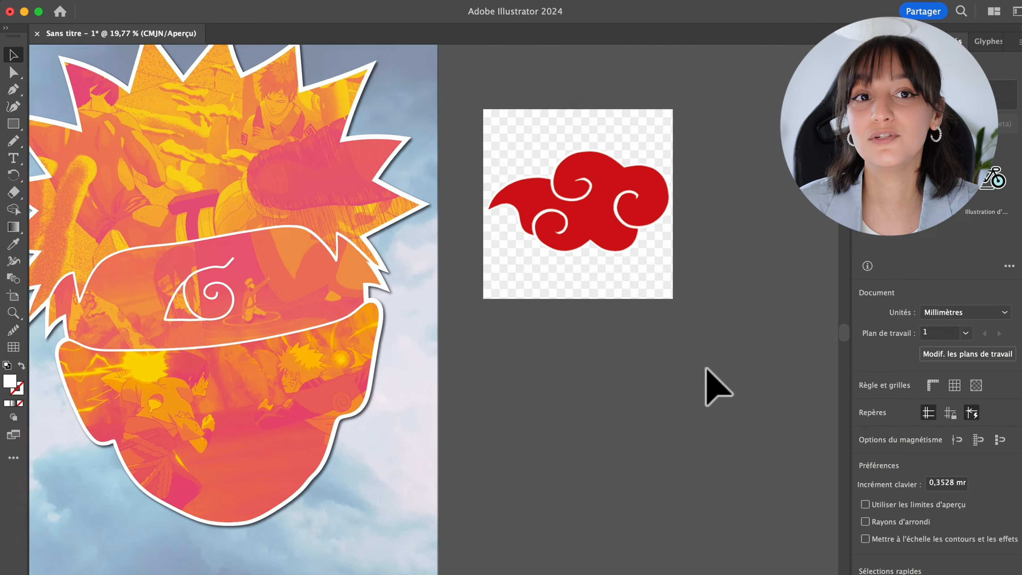
{"action": "scroll", "coordinate": [716, 387], "scroll_direction": "up", "scroll_amount": 1}
{"action": "scroll", "coordinate": [716, 386], "scroll_direction": "down", "scroll_amount": 1}
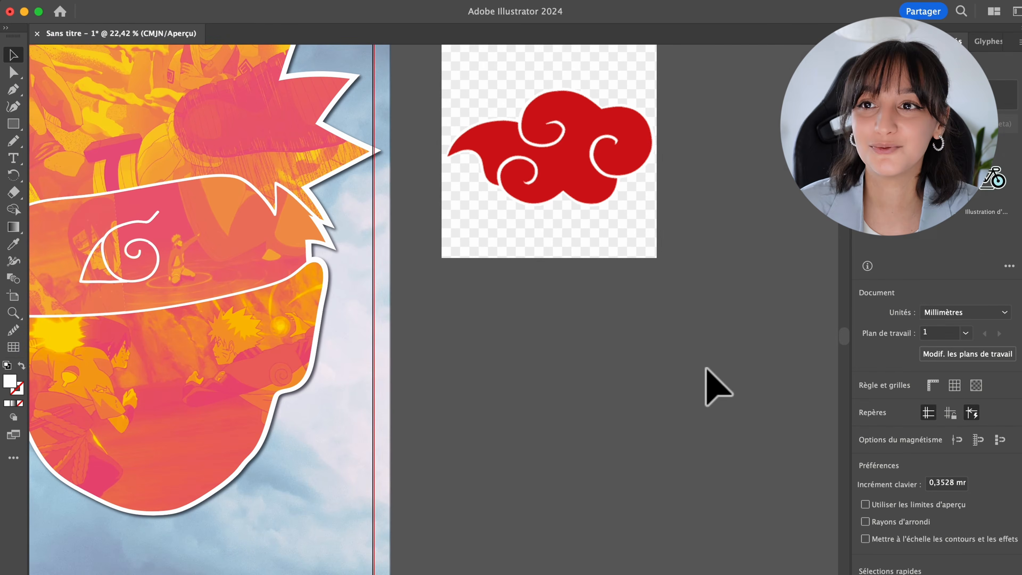
{"action": "left_click", "coordinate": [12, 141]}
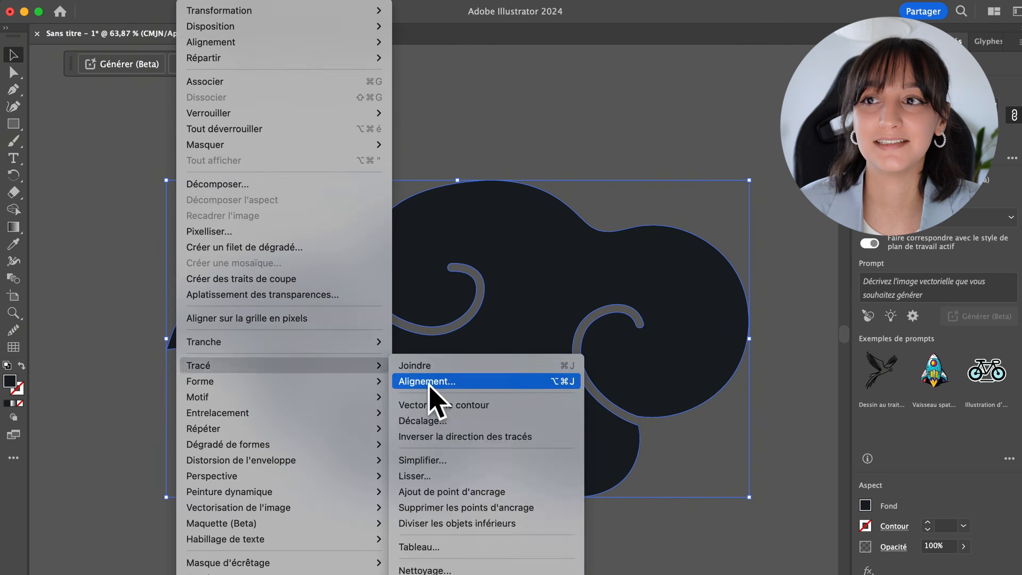
{"action": "left_click", "coordinate": [443, 417]}
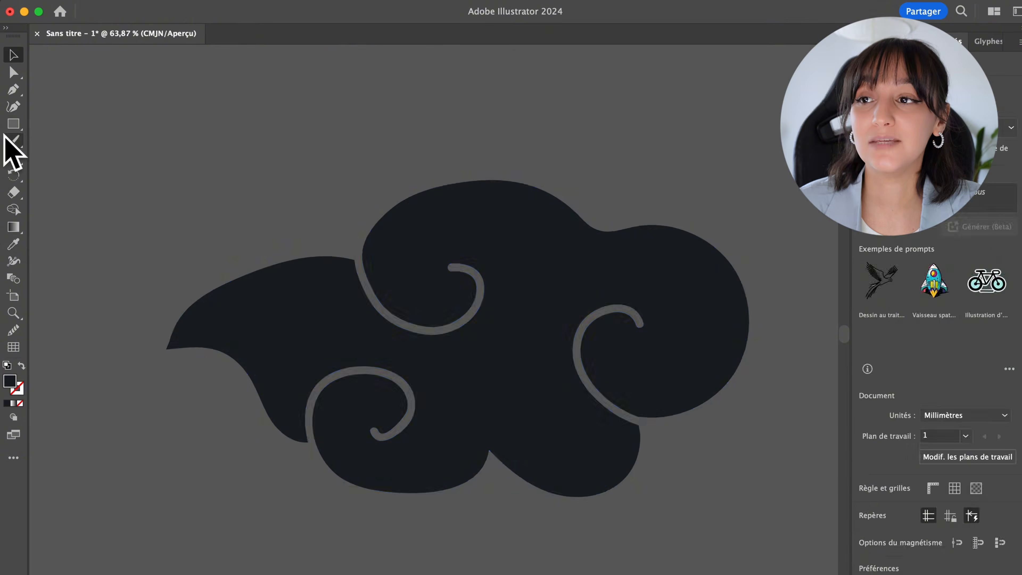
Give the dark cloud a white 15 pt stroke running along the outside of its edge.
{"action": "left_click", "coordinate": [511, 350]}
{"action": "left_click", "coordinate": [927, 522]}
{"action": "left_click", "coordinate": [866, 526]}
{"action": "left_click", "coordinate": [732, 392]}
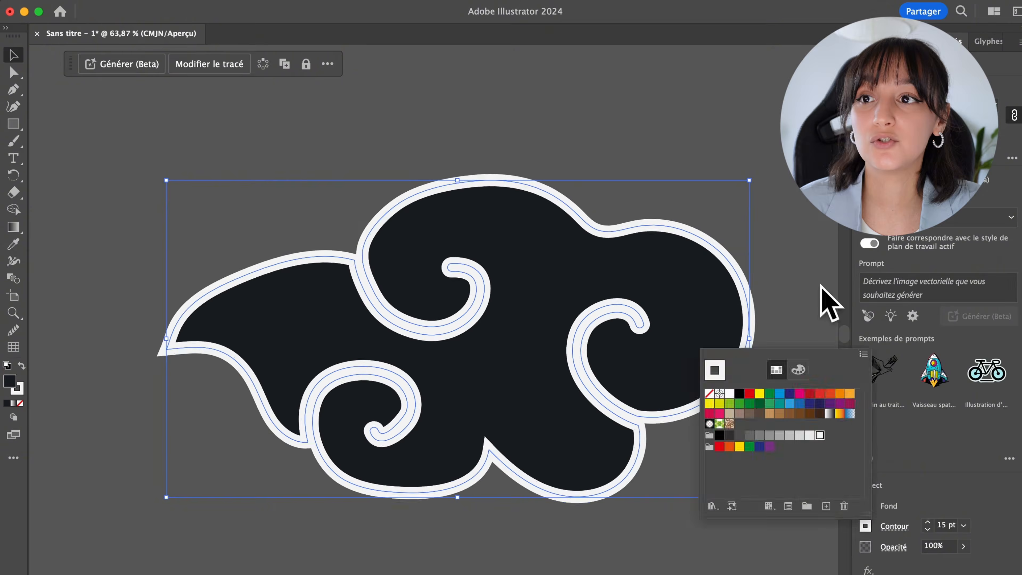
{"action": "left_click", "coordinate": [927, 529]}
{"action": "left_click", "coordinate": [928, 522]}
{"action": "left_click", "coordinate": [895, 526]}
{"action": "left_click", "coordinate": [831, 359]}
{"action": "scroll", "coordinate": [422, 434], "scroll_direction": "down", "scroll_amount": 3}
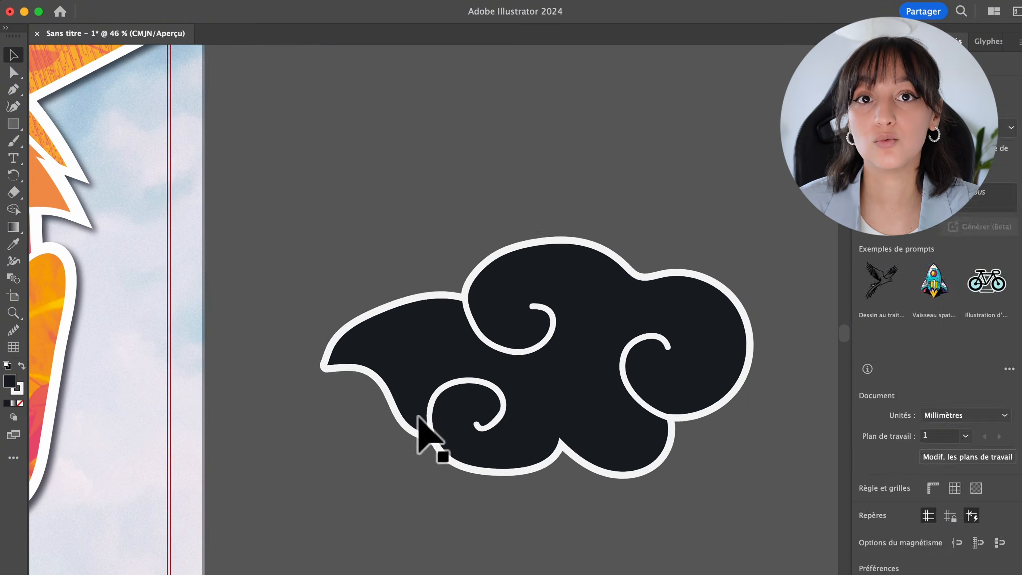
Bring the outlined cloud onto the poster, place it in the sky above the hair and add a copy near the opposite upper corner.
{"action": "key", "text": "super+x"}
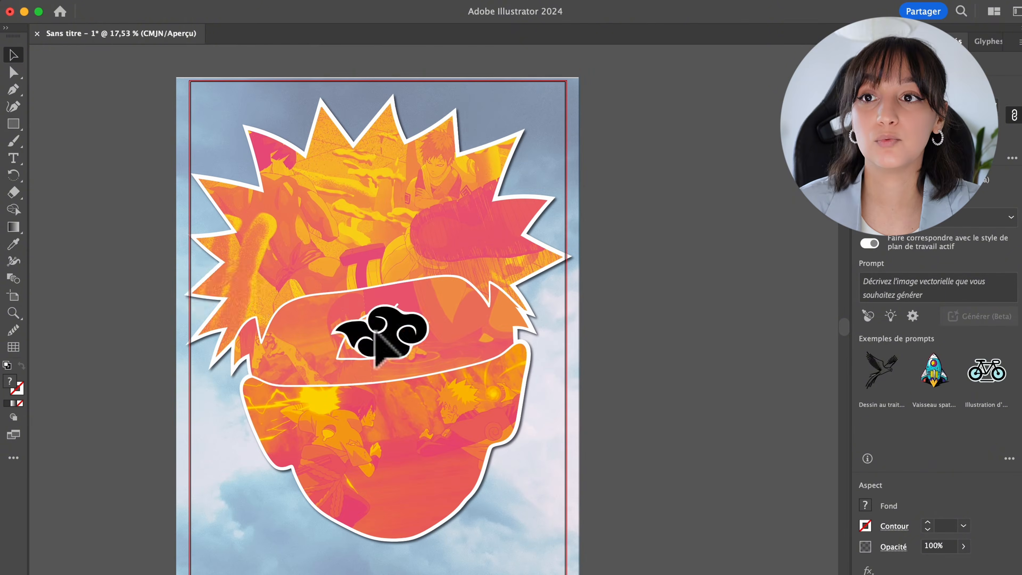
{"action": "left_click_drag", "start_coordinate": [360, 340], "coordinate": [461, 121]}
{"action": "left_click_drag", "start_coordinate": [467, 146], "coordinate": [222, 146]}
{"action": "left_click_drag", "start_coordinate": [218, 157], "coordinate": [217, 140]}
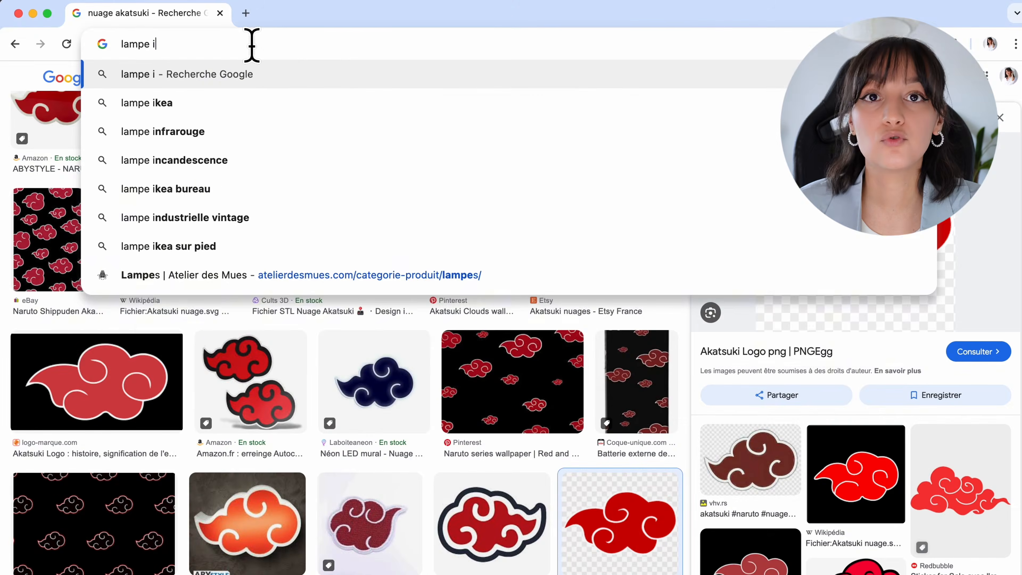
Switch to the web browser, search Google Images for "lampe ikea 3 chrome" and open one of the lamp pictures.
{"action": "type", "text": "kea"}
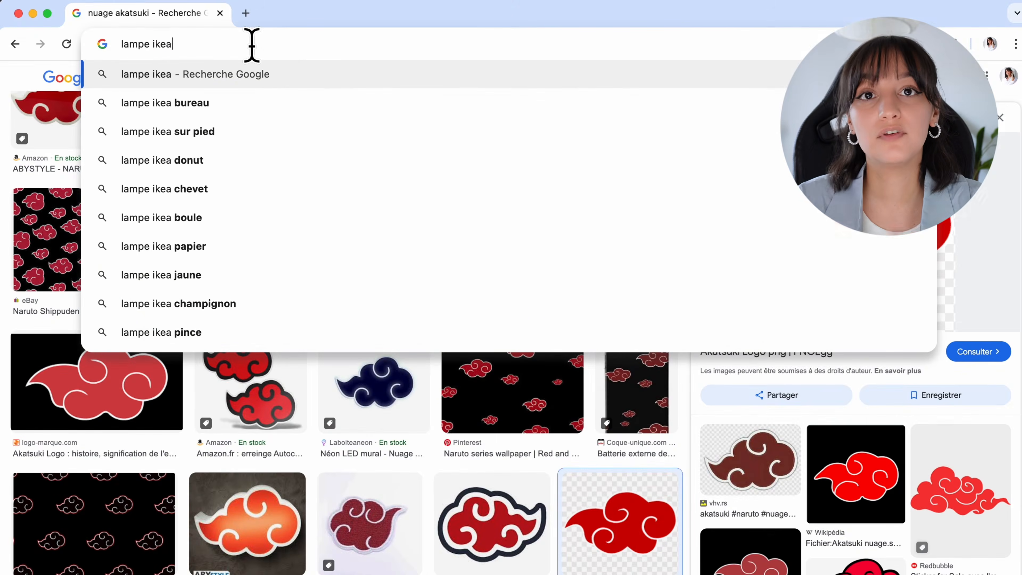
{"action": "type", "text": " 3 chrome"}
{"action": "key", "text": "Return"}
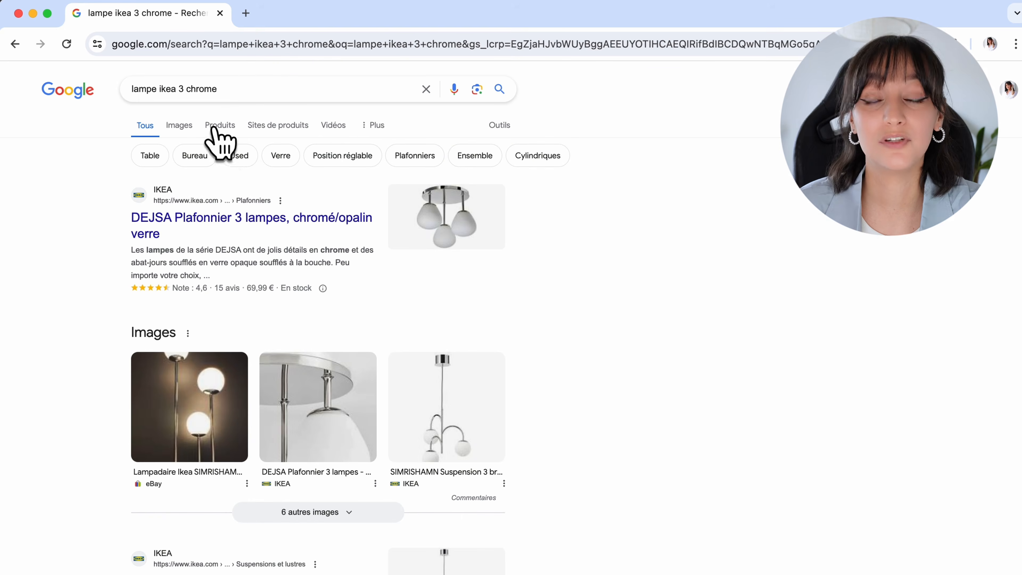
{"action": "left_click", "coordinate": [180, 125]}
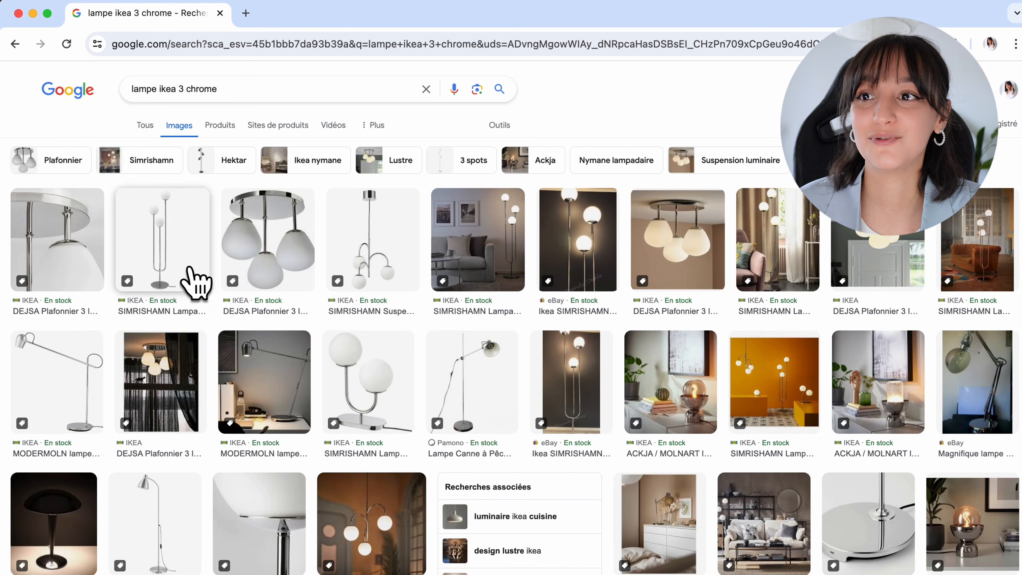
{"action": "left_click", "coordinate": [508, 256]}
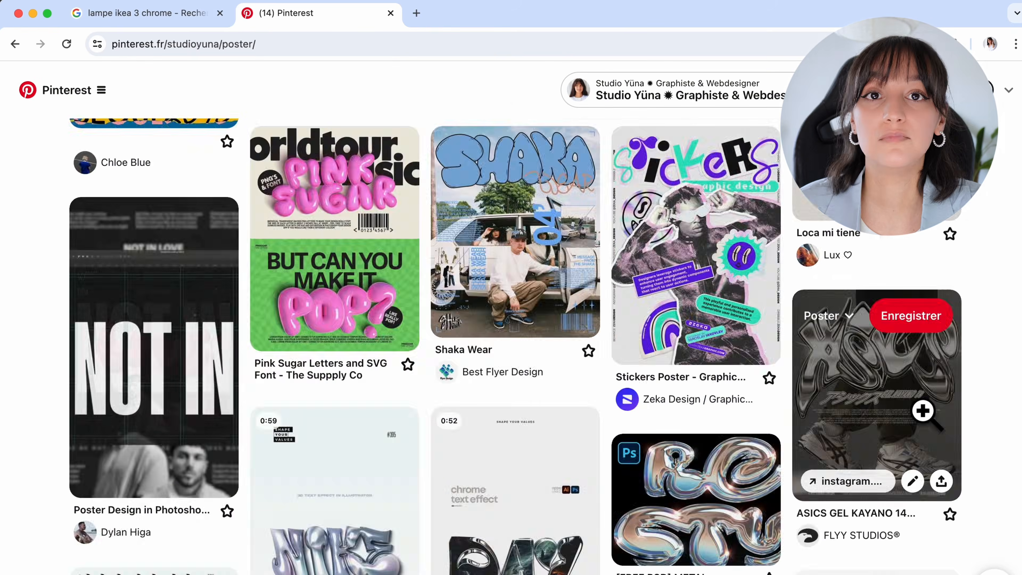
Browse the Pinterest poster board for chrome lettering references, viewing the ASICS poster and the metal chrome text effect pin.
{"action": "left_click", "coordinate": [923, 413]}
{"action": "left_click", "coordinate": [926, 414]}
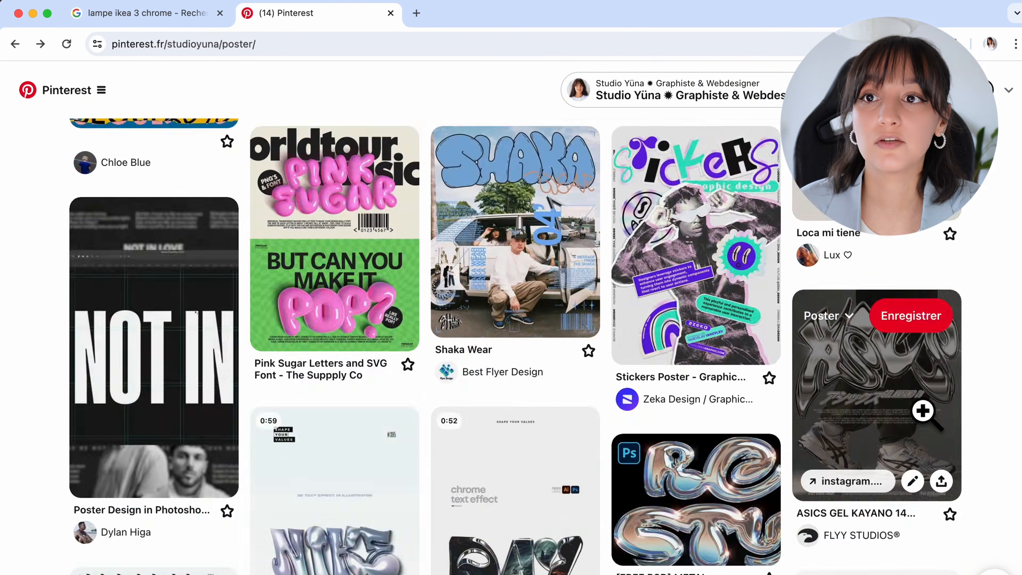
{"action": "scroll", "coordinate": [913, 418], "scroll_direction": "down", "scroll_amount": 3}
{"action": "left_click", "coordinate": [688, 427]}
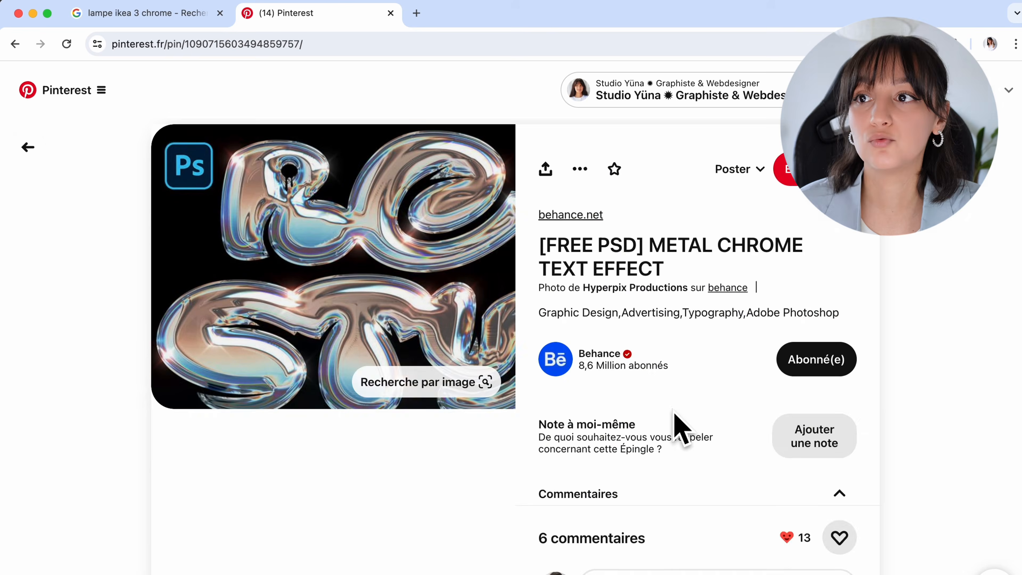
{"action": "scroll", "coordinate": [673, 422], "scroll_direction": "left", "scroll_amount": 5}
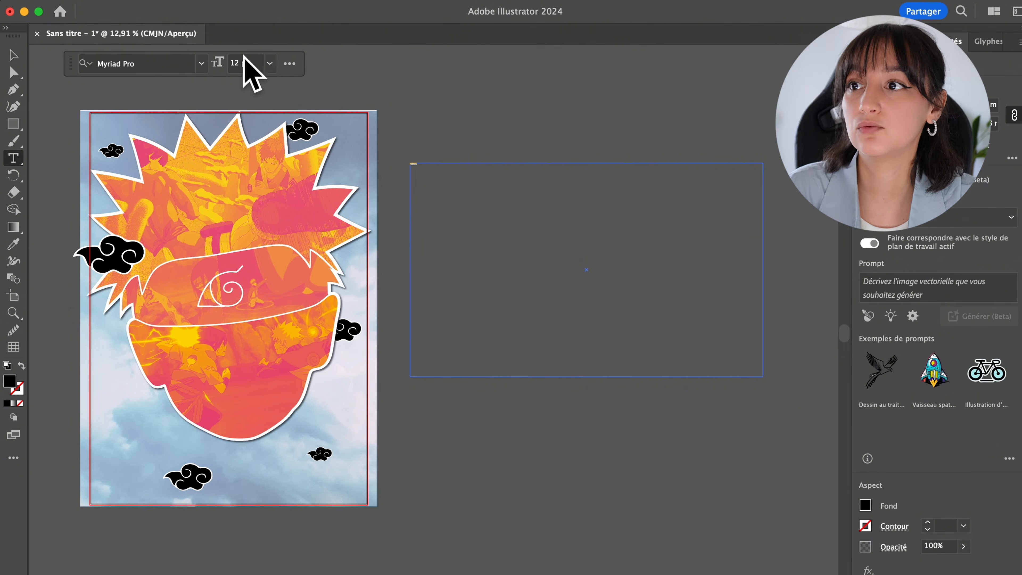
Create the title NARUTO at 500 pt beside the poster and stack two copies beneath it.
{"action": "key", "text": "Return"}
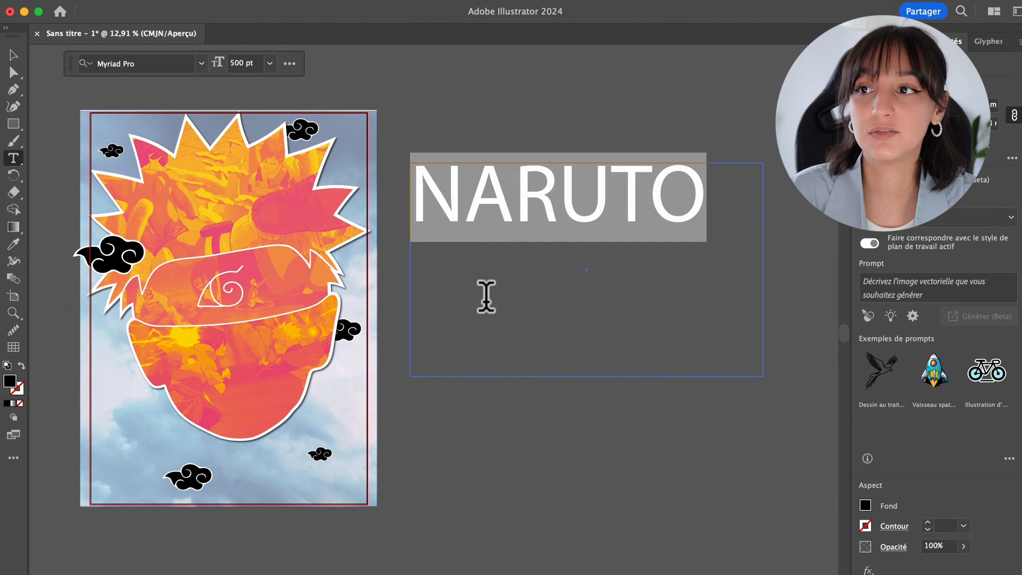
{"action": "left_click", "coordinate": [563, 263]}
{"action": "left_click_drag", "start_coordinate": [569, 194], "coordinate": [568, 375]}
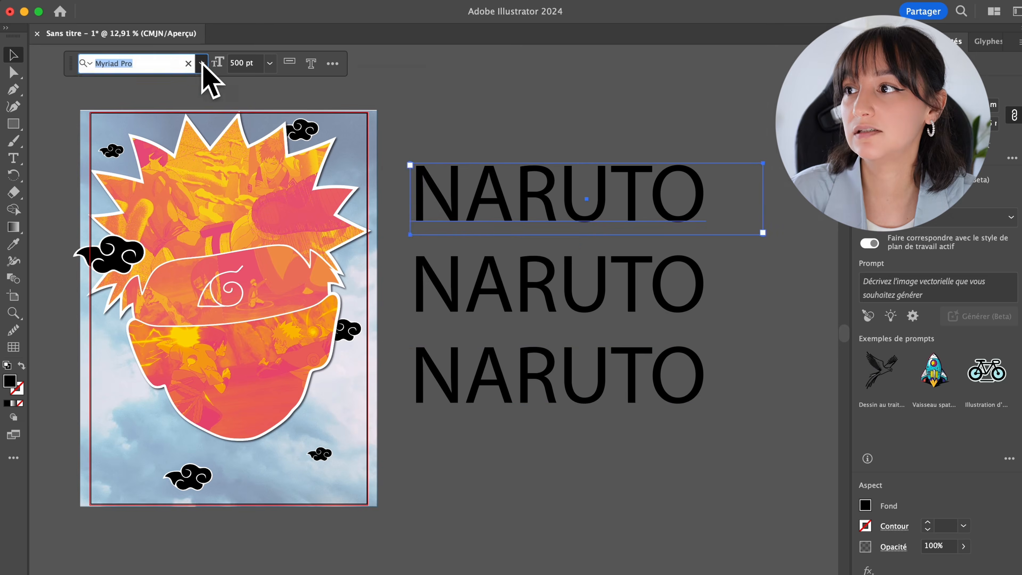
Set the first NARUTO in Japan Rich Regular and the second in MESTIZOS UNIDOS -URBAN HOOKUPZ, enlarging the second's text frame to fit.
{"action": "left_click", "coordinate": [201, 63]}
{"action": "left_click", "coordinate": [209, 200]}
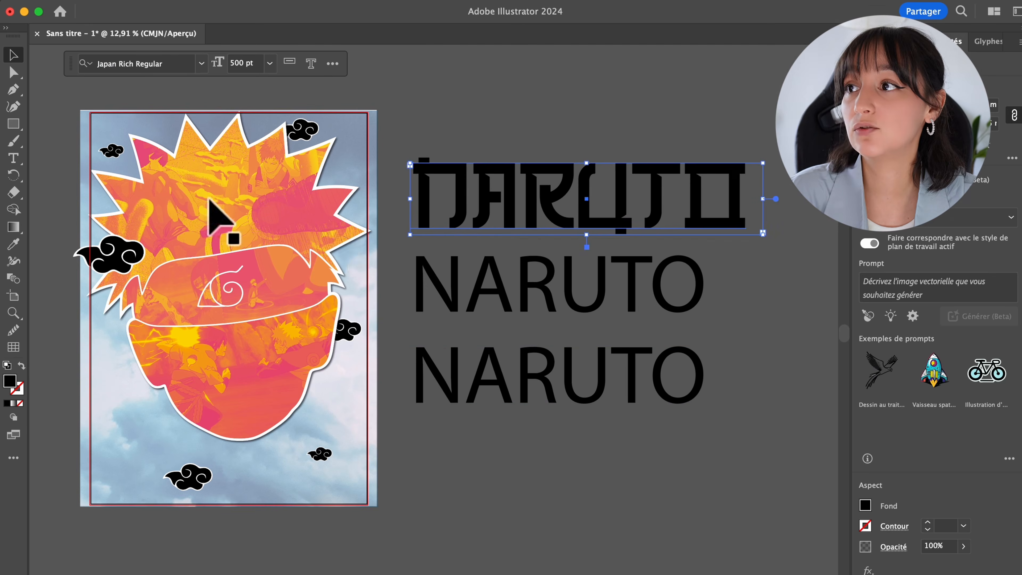
{"action": "left_click", "coordinate": [201, 63]}
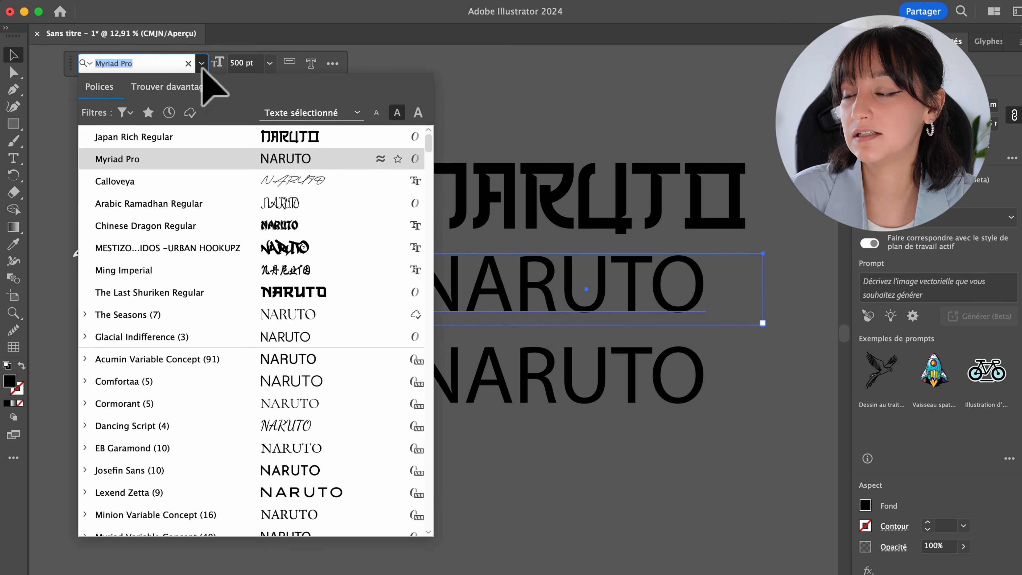
{"action": "left_click", "coordinate": [201, 244]}
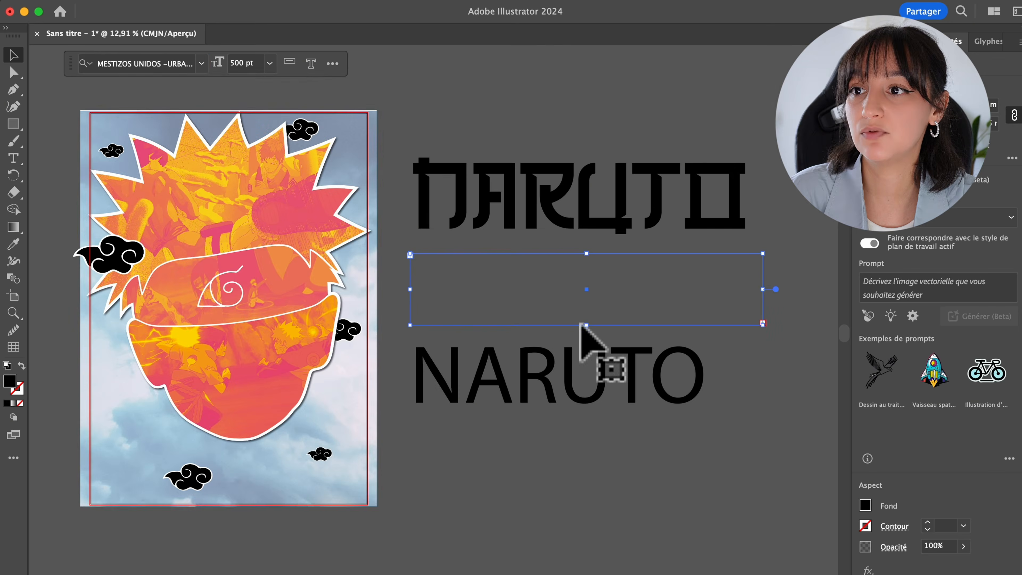
{"action": "left_click_drag", "start_coordinate": [586, 325], "coordinate": [578, 404]}
Set the third NARUTO in The Last Shuriken Regular and widen its text frame to fit the whole word.
{"action": "left_click", "coordinate": [202, 64]}
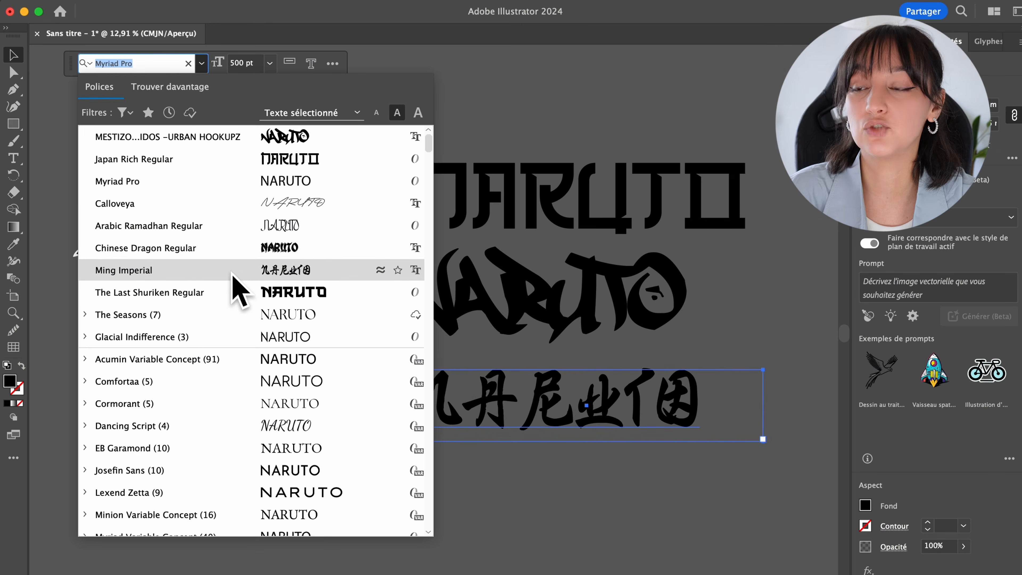
{"action": "left_click", "coordinate": [240, 287]}
{"action": "scroll", "coordinate": [700, 423], "scroll_direction": "right", "scroll_amount": 3}
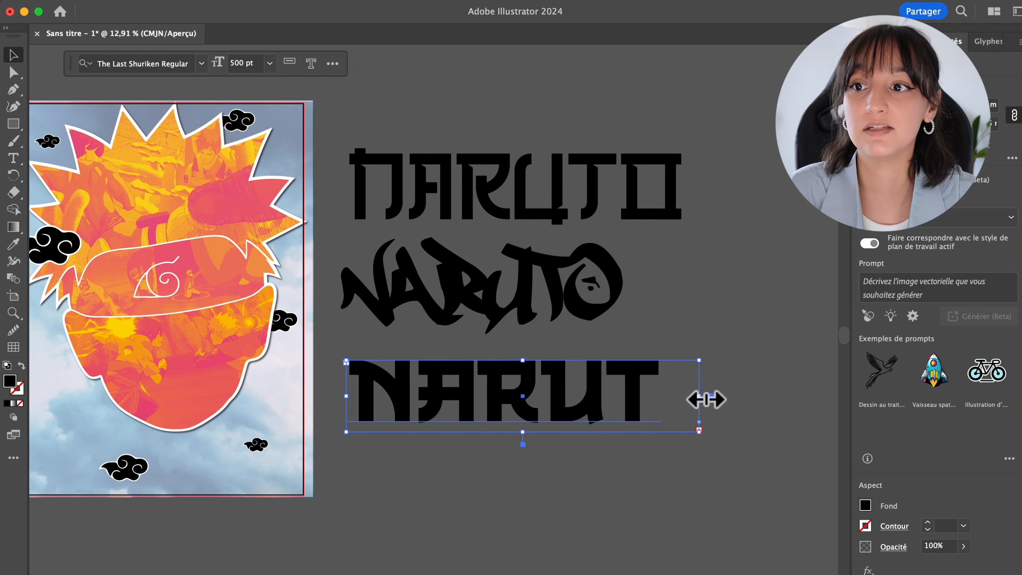
{"action": "left_click_drag", "start_coordinate": [706, 400], "coordinate": [789, 398]}
Fill all three NARUTO titles with a light neutral grey.
{"action": "double_click", "coordinate": [10, 381]}
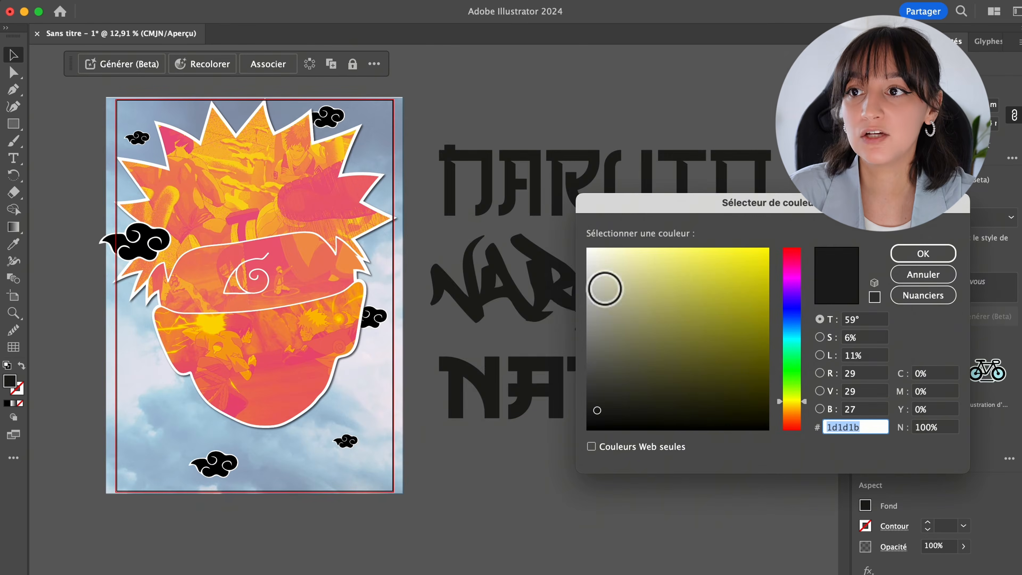
{"action": "mouse_move", "coordinate": [605, 289]}
{"action": "left_mouse_down"}
{"action": "mouse_move", "coordinate": [591, 271]}
{"action": "mouse_move", "coordinate": [590, 329]}
{"action": "mouse_move", "coordinate": [587, 308]}
{"action": "left_mouse_up"}
{"action": "left_click", "coordinate": [909, 254]}
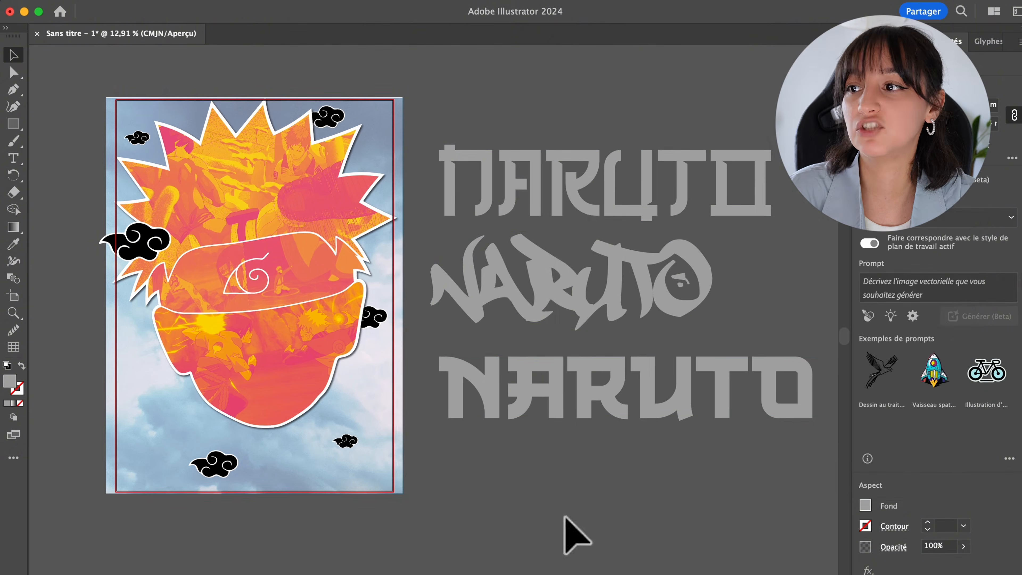
{"action": "left_click", "coordinate": [566, 532]}
Try the Japan Rich NARUTO over the poster's lower part, and regroup the three title versions more closely beside the poster.
{"action": "left_click_drag", "start_coordinate": [591, 210], "coordinate": [278, 407]}
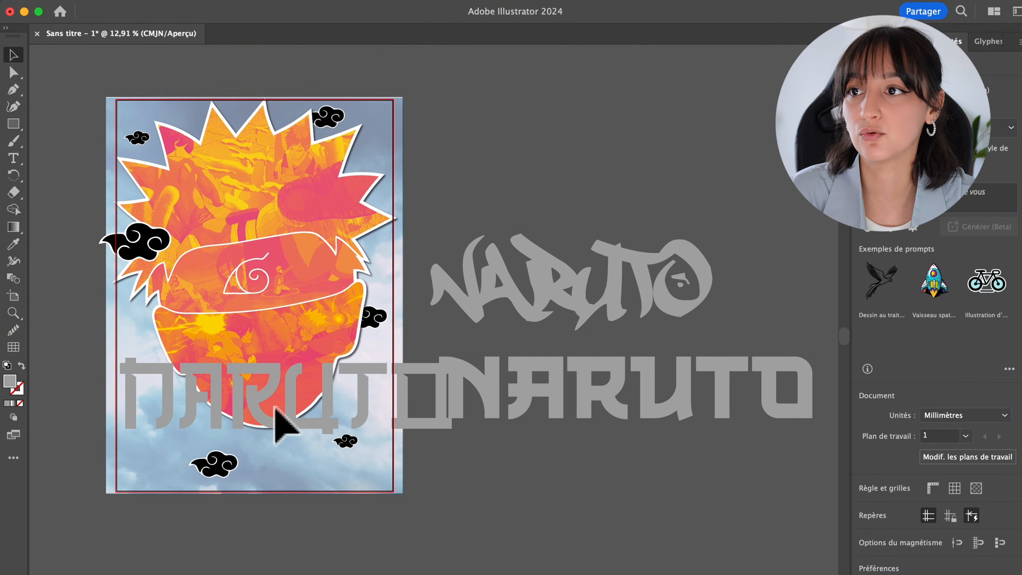
{"action": "key", "text": "cmd+z"}
{"action": "mouse_move", "coordinate": [583, 278]}
{"action": "left_mouse_down"}
{"action": "mouse_move", "coordinate": [318, 326]}
{"action": "mouse_move", "coordinate": [272, 379]}
{"action": "mouse_move", "coordinate": [564, 278]}
{"action": "left_mouse_up"}
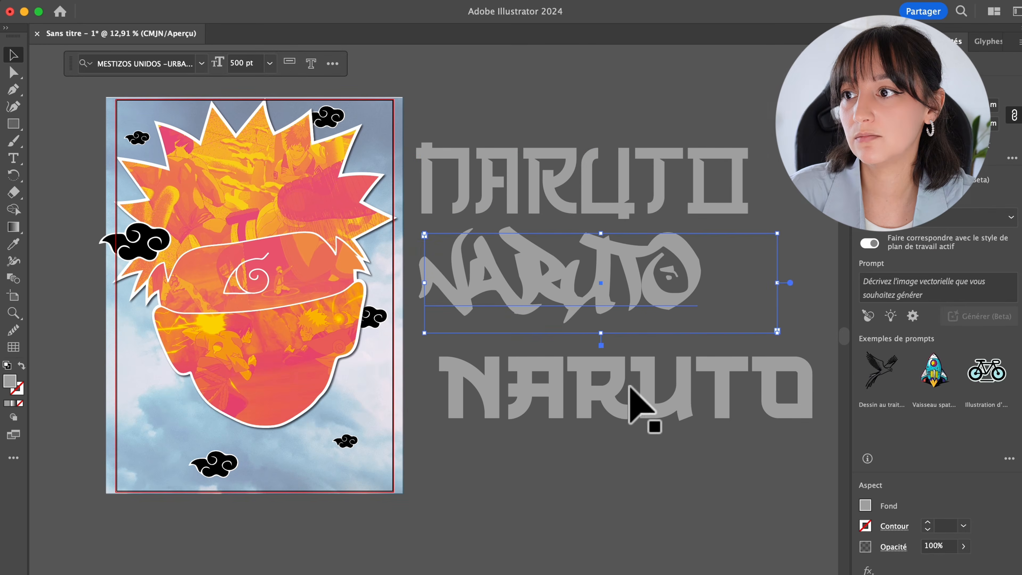
{"action": "left_click_drag", "start_coordinate": [634, 392], "coordinate": [602, 367]}
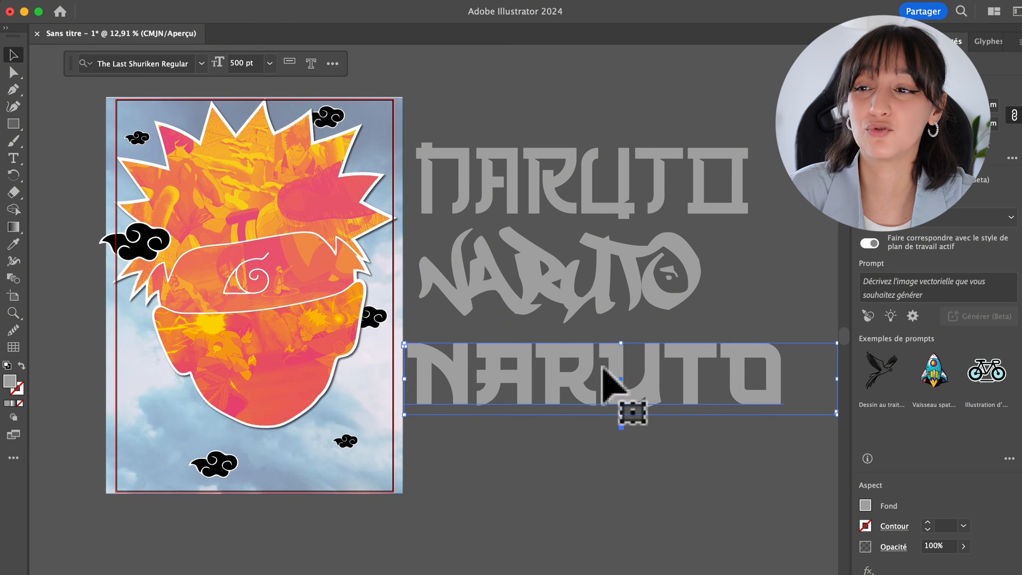
Delete the NARUTO title set in The Last Shuriken and select the graffiti-style version.
{"action": "key", "text": "Delete"}
{"action": "left_click", "coordinate": [581, 280]}
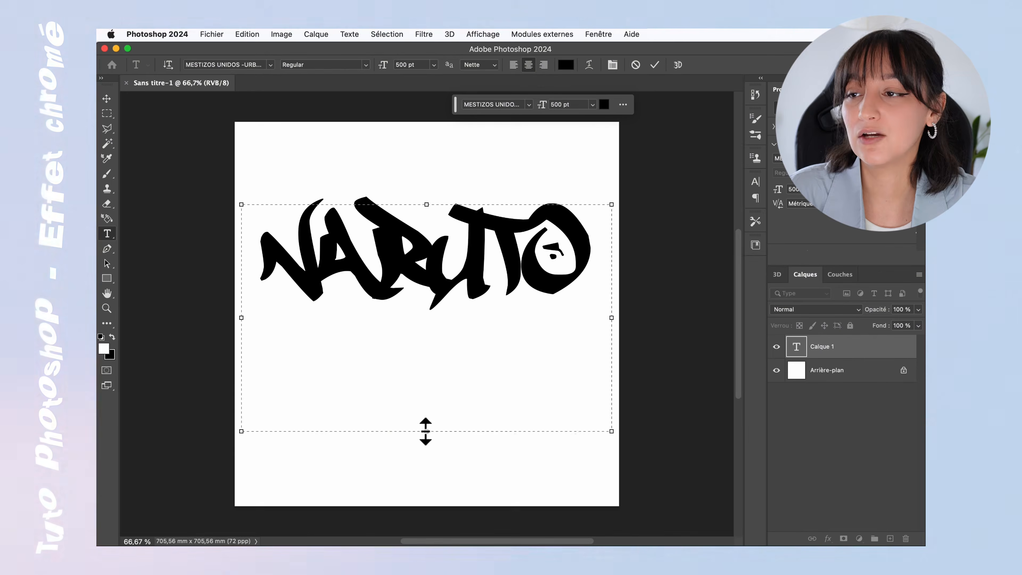
In Photoshop, shorten the NARUTO text frame to fit around the word and colour the text white (ffffff).
{"action": "left_click_drag", "start_coordinate": [425, 429], "coordinate": [426, 338]}
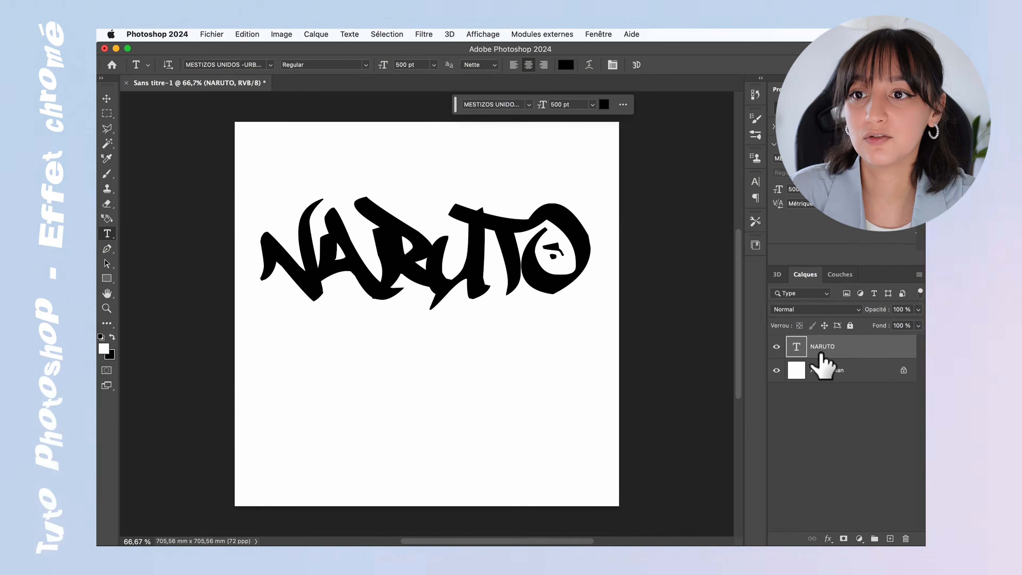
{"action": "double_click", "coordinate": [797, 345]}
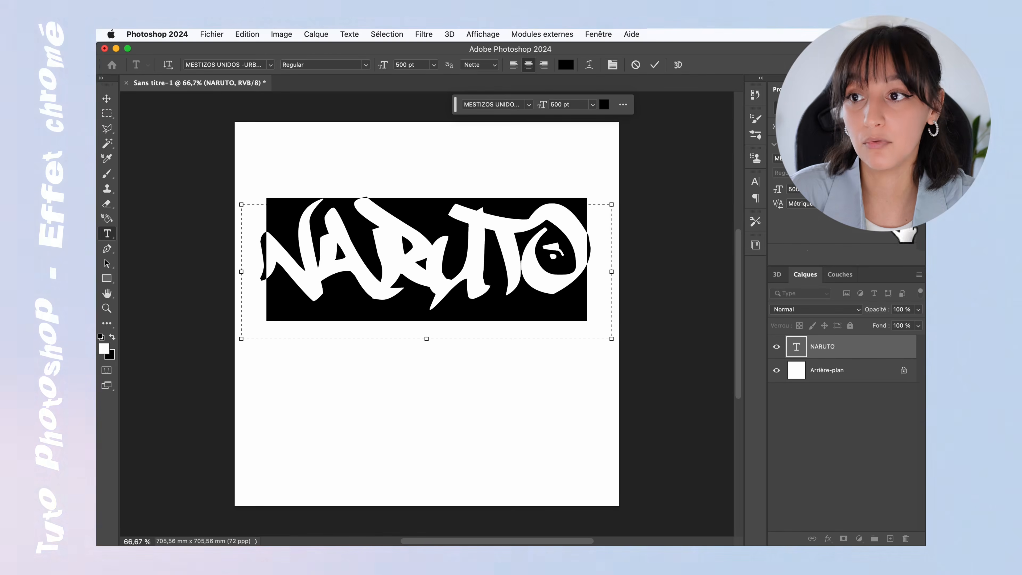
{"action": "left_click", "coordinate": [901, 229]}
{"action": "left_click_drag", "start_coordinate": [402, 302], "coordinate": [366, 276]}
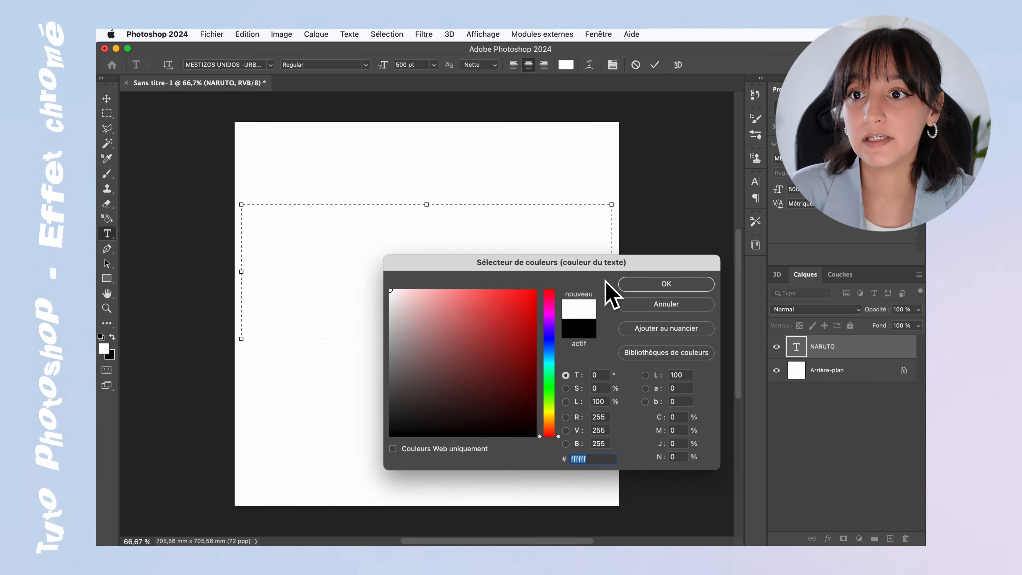
{"action": "left_click", "coordinate": [665, 284]}
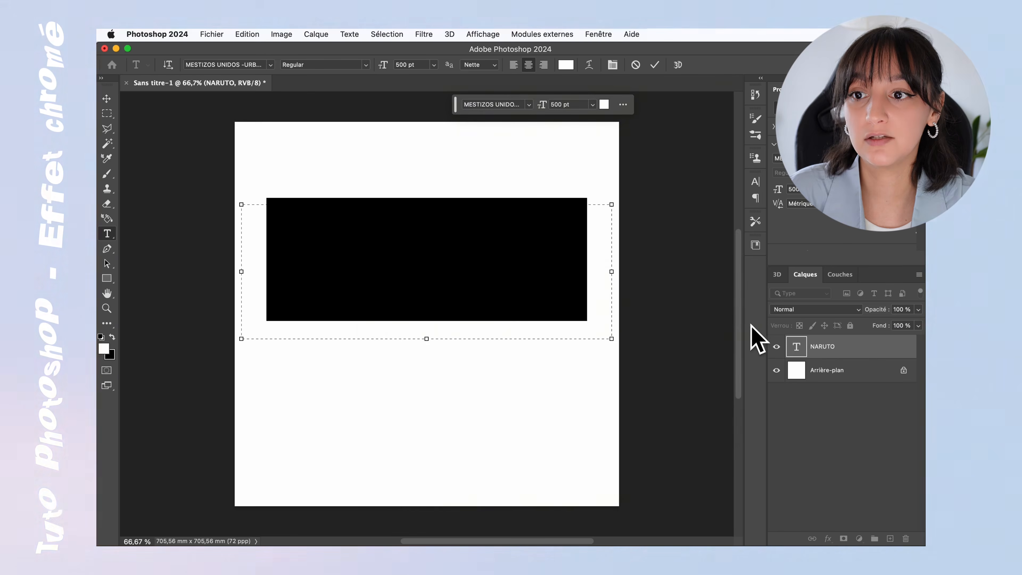
Convert the NARUTO text layer into a smart object.
{"action": "left_click", "coordinate": [821, 354]}
{"action": "right_click", "coordinate": [819, 352]}
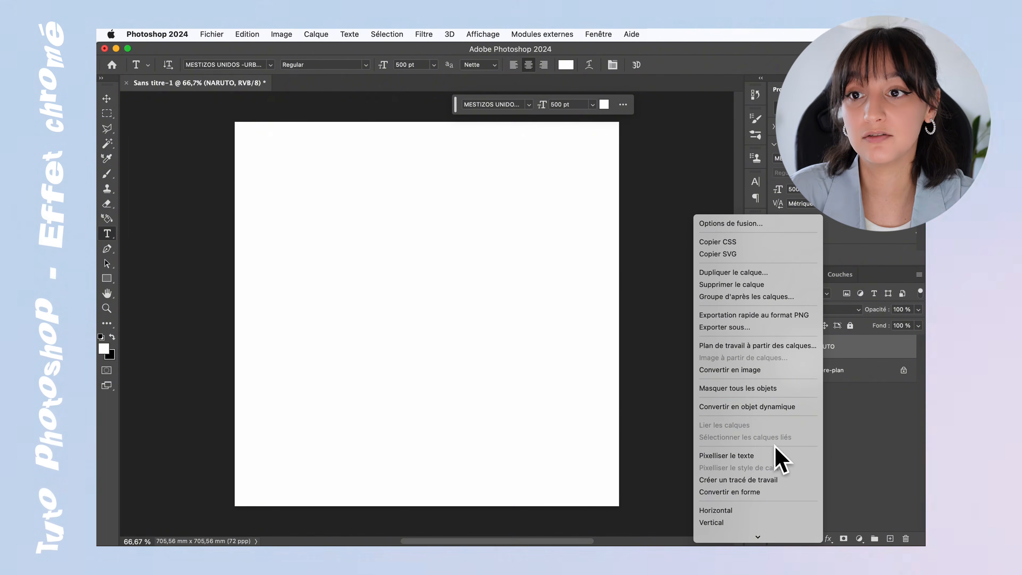
{"action": "left_click", "coordinate": [716, 408]}
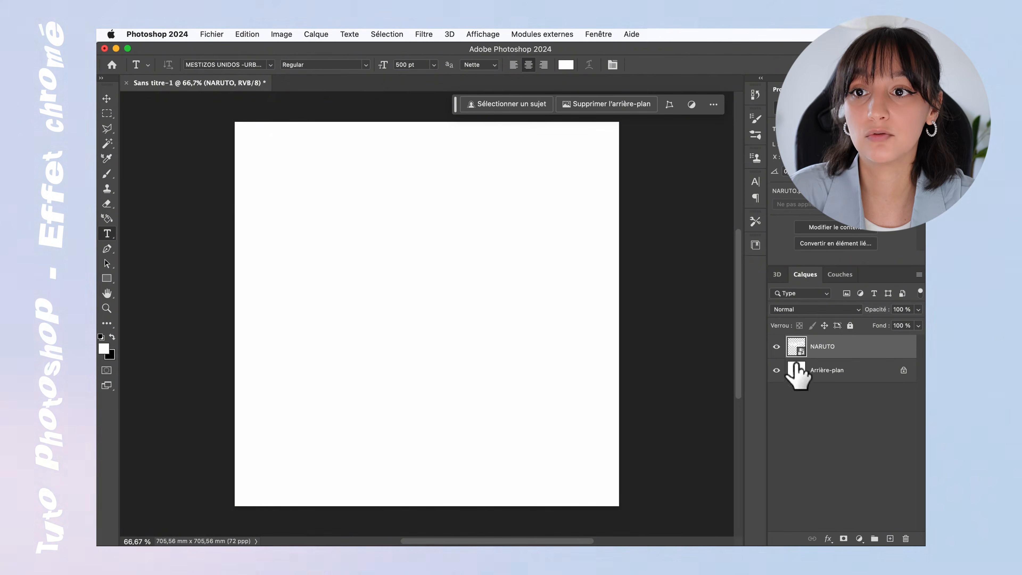
Add a linear gradient overlay with a 46° angle and 100% scale to the NARUTO layer.
{"action": "key", "text": "h"}
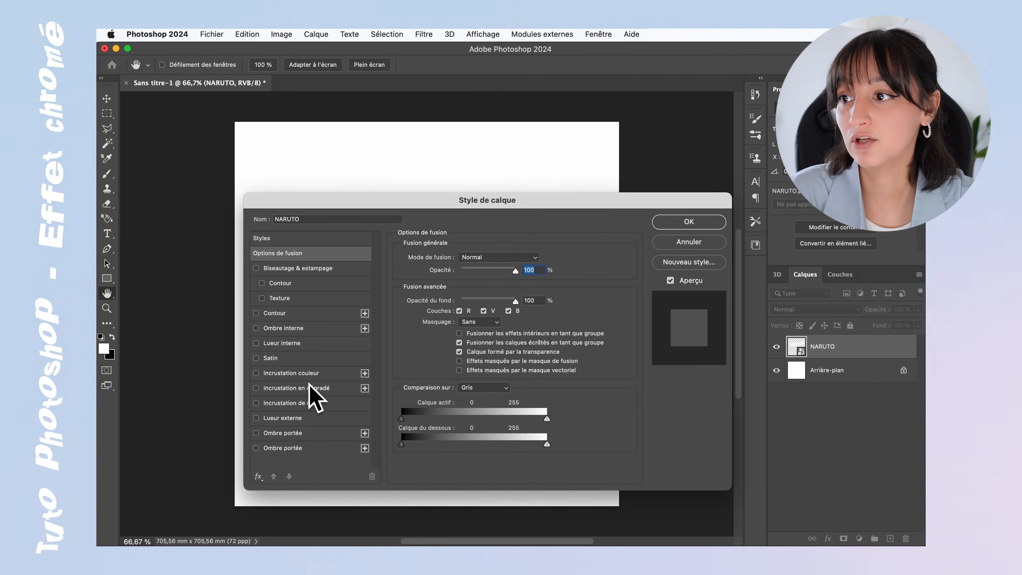
{"action": "left_click", "coordinate": [256, 388]}
{"action": "left_click_drag", "start_coordinate": [373, 201], "coordinate": [369, 303]}
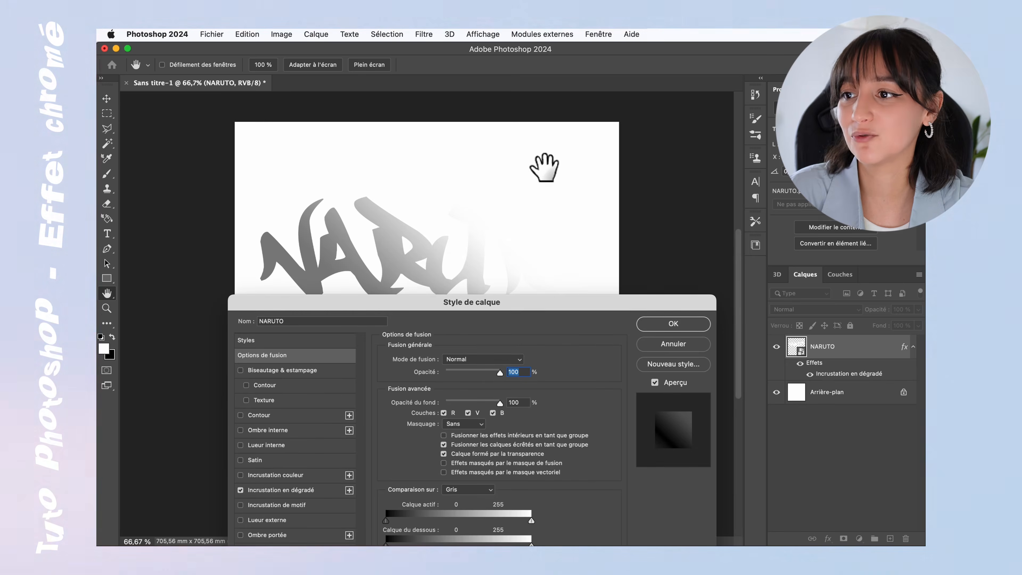
{"action": "left_click", "coordinate": [277, 465]}
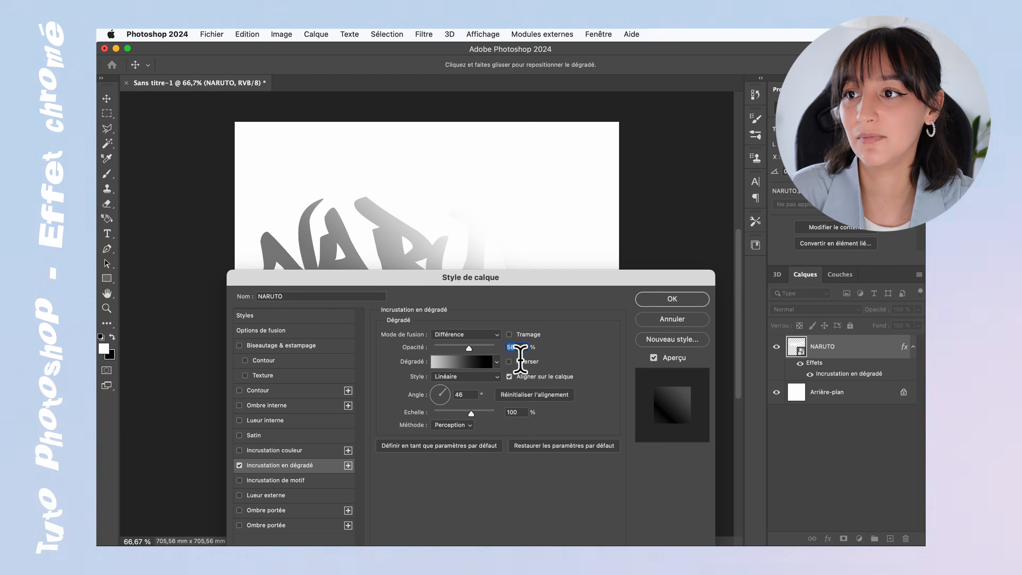
{"action": "left_click", "coordinate": [486, 335]}
{"action": "left_click", "coordinate": [579, 367]}
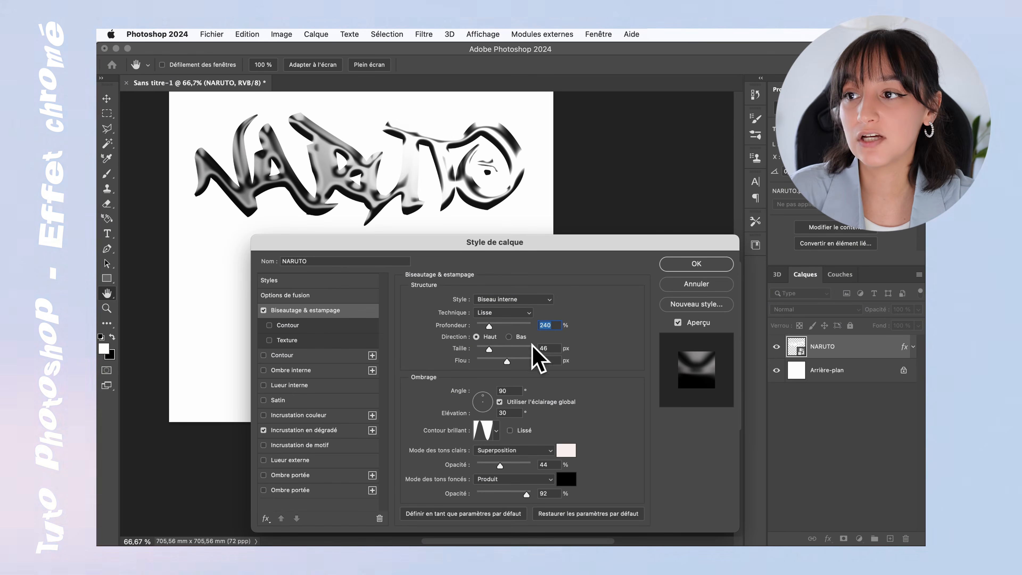
Set the NARUTO layer's inner bevel to 115% depth, 32 px size and 11 px soften.
{"action": "type", "text": "115"}
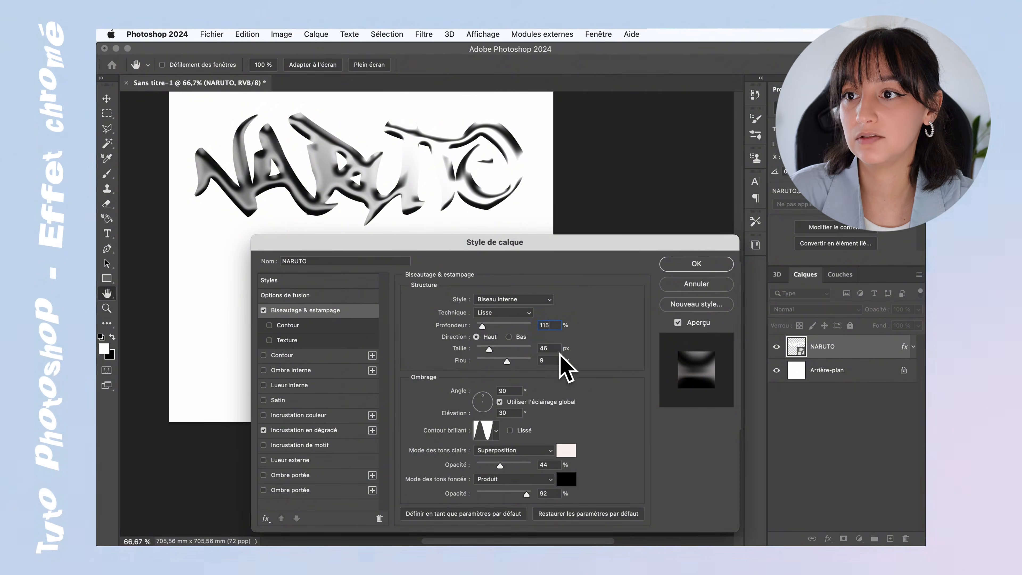
{"action": "type", "text": "32"}
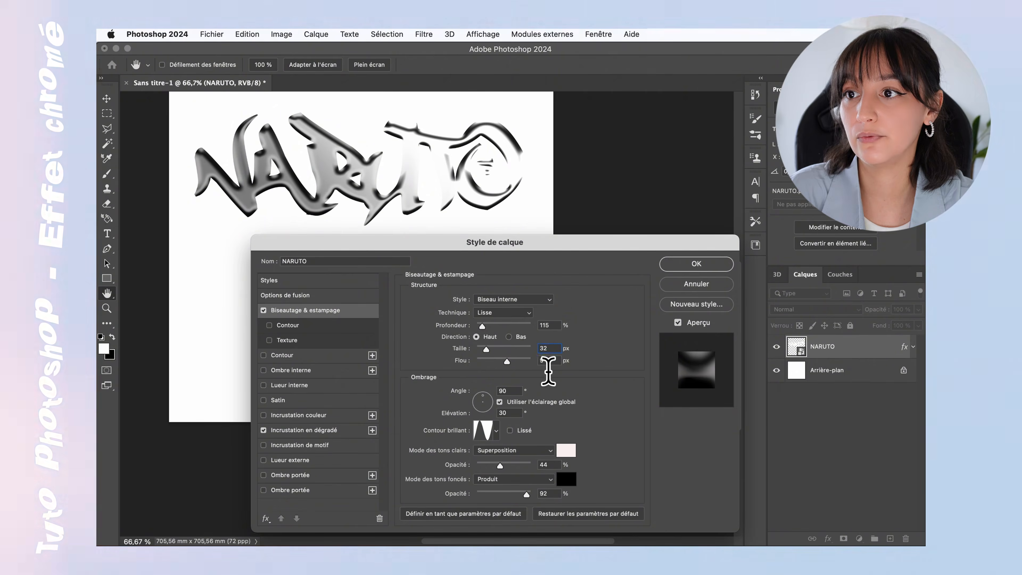
{"action": "key", "text": "Tab"}
{"action": "type", "text": "1"}
{"action": "left_click", "coordinate": [557, 388]}
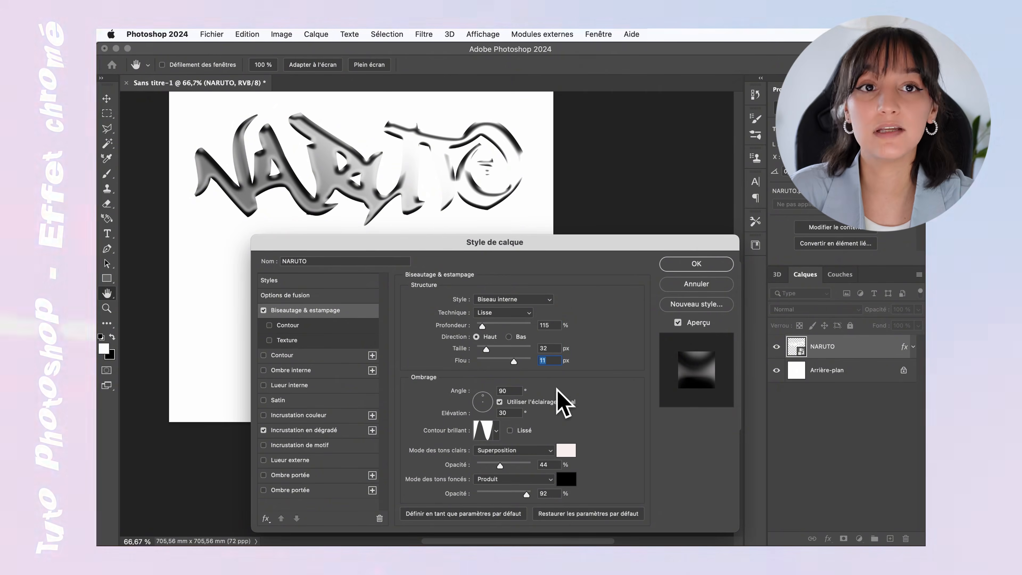
Set the bevel shading to a 132° angle, 64° altitude, 54% highlight opacity and about 89% shadow opacity, and apply the style.
{"action": "double_click", "coordinate": [504, 390]}
{"action": "type", "text": "132"}
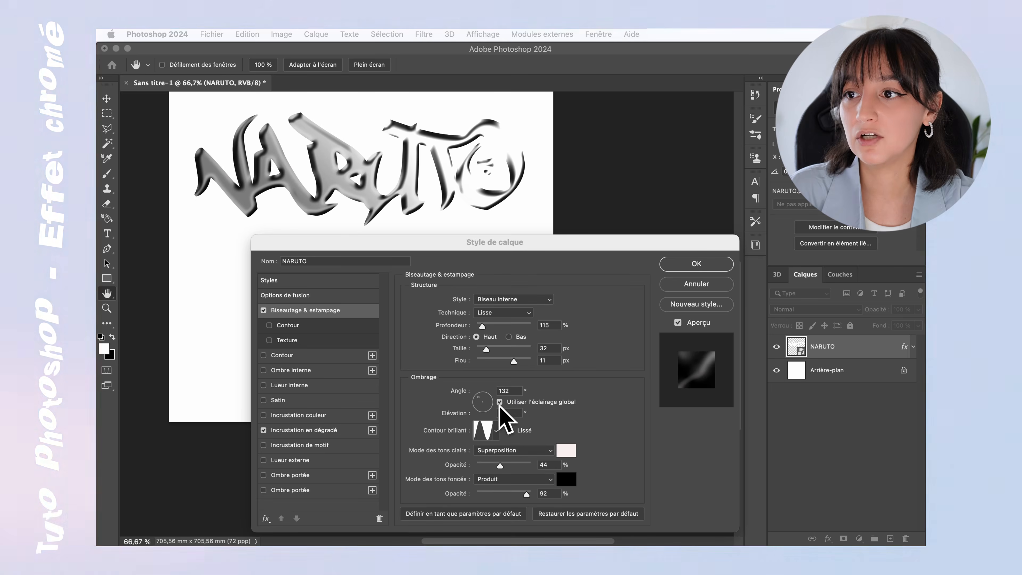
{"action": "left_click", "coordinate": [502, 414]}
{"action": "type", "text": "64"}
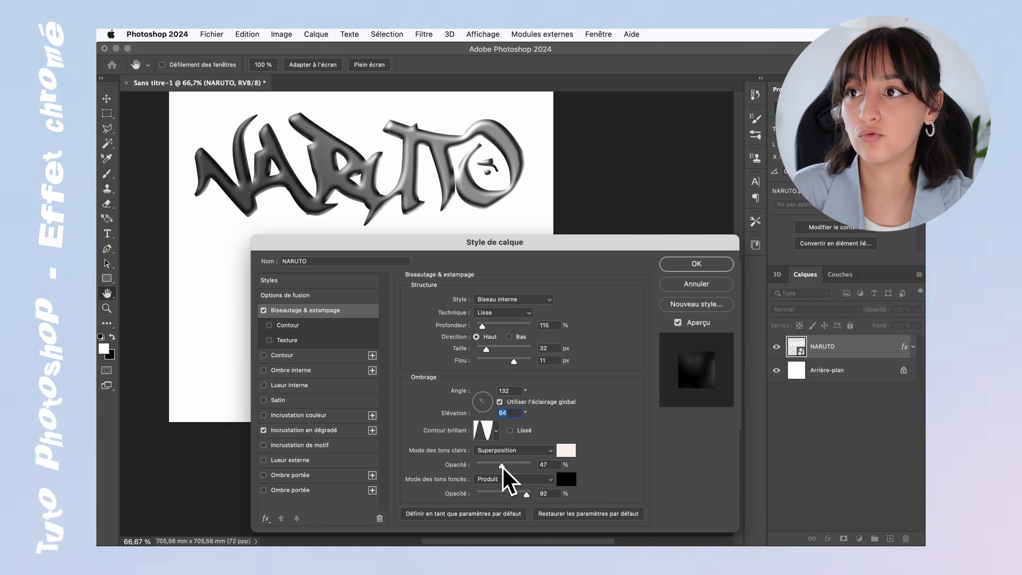
{"action": "left_click_drag", "start_coordinate": [504, 468], "coordinate": [528, 495]}
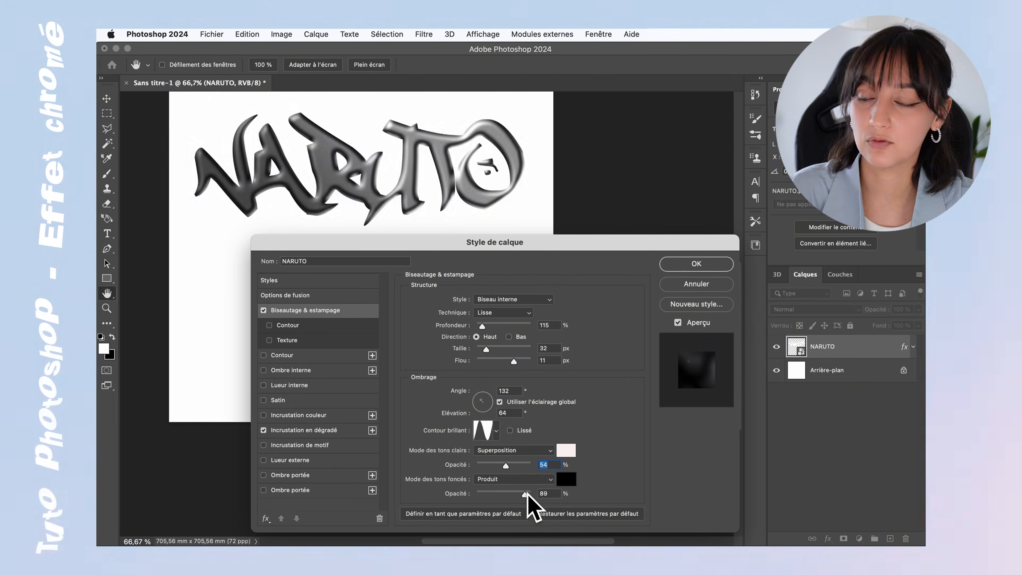
{"action": "left_click", "coordinate": [685, 264]}
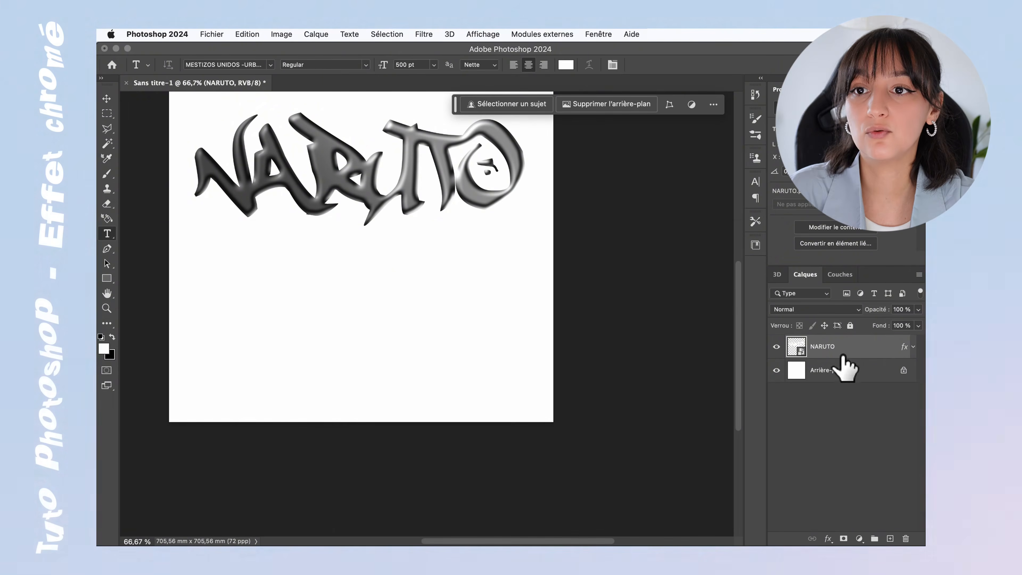
Duplicate the NARUTO layer and lower the copy's fill to 0%.
{"action": "key", "text": "super+j"}
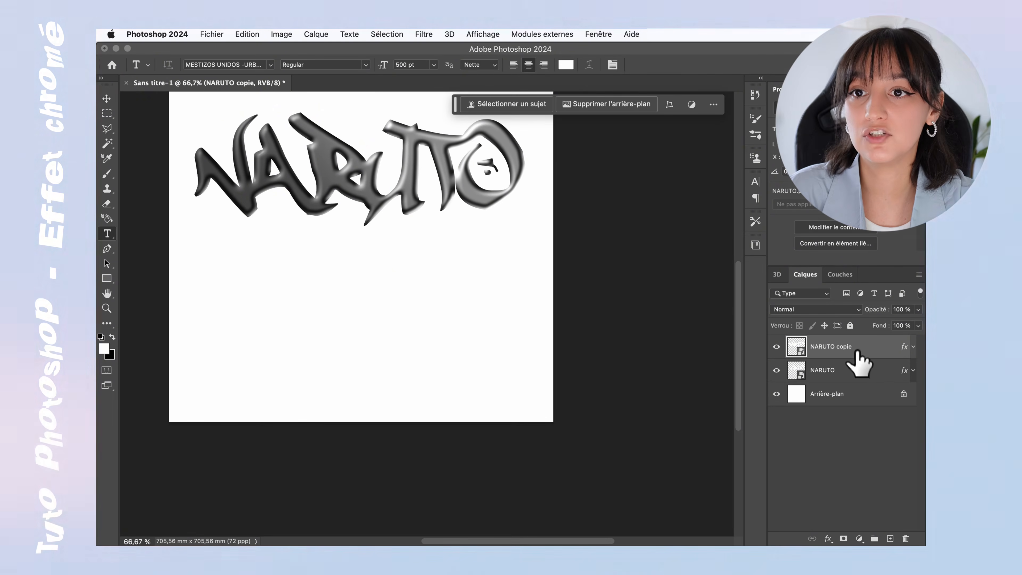
{"action": "left_click", "coordinate": [919, 325]}
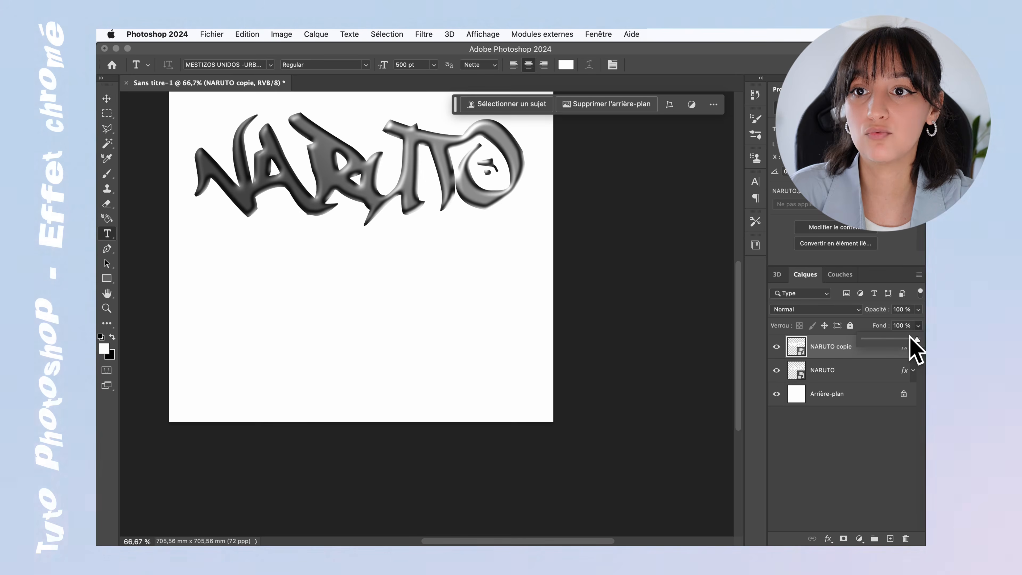
{"action": "left_click_drag", "start_coordinate": [910, 341], "coordinate": [838, 339]}
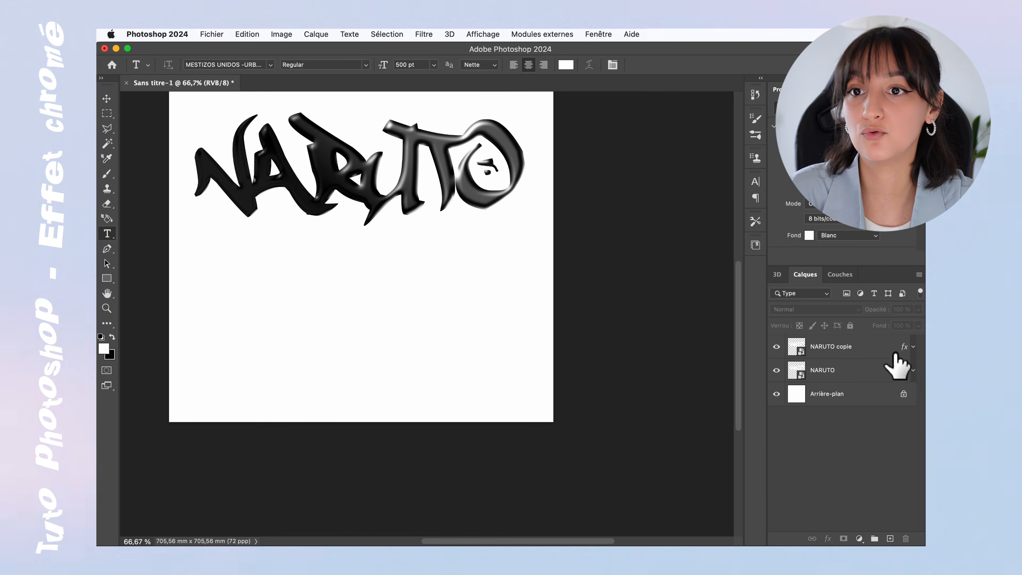
On the NARUTO copy, switch off the gradient overlay and add an inner glow in green 6ce084.
{"action": "double_click", "coordinate": [902, 348]}
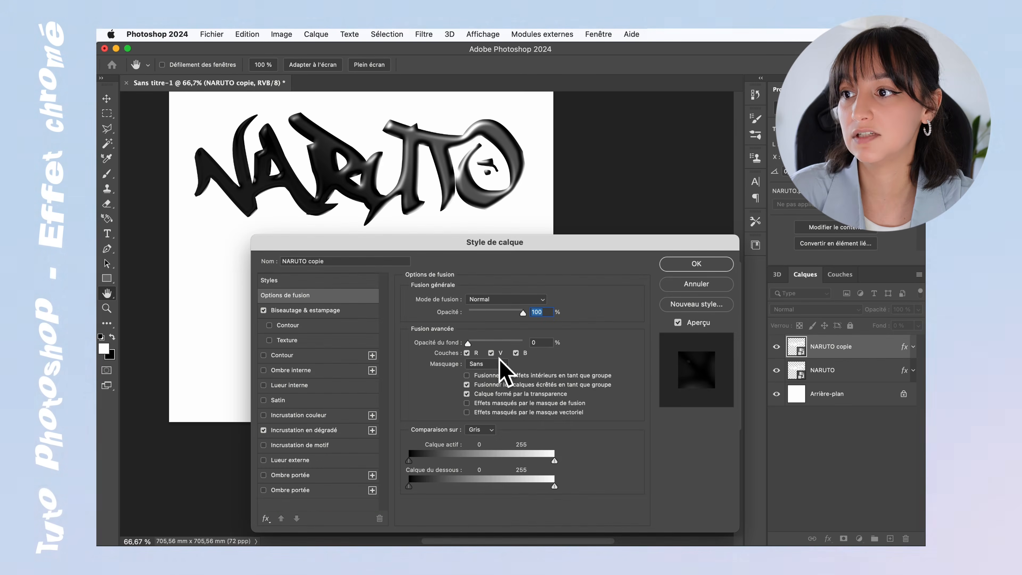
{"action": "left_click", "coordinate": [264, 430]}
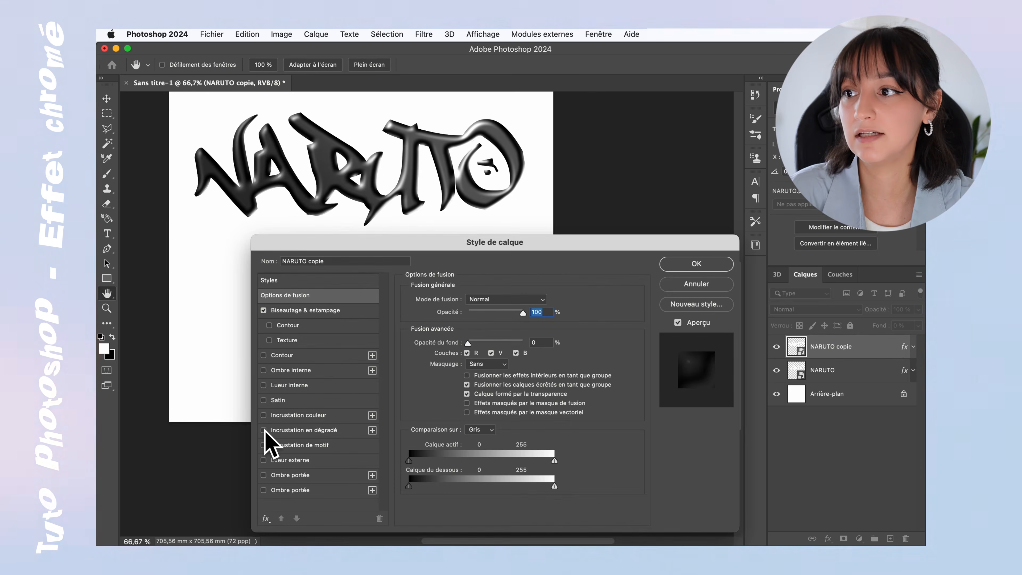
{"action": "left_click", "coordinate": [266, 385]}
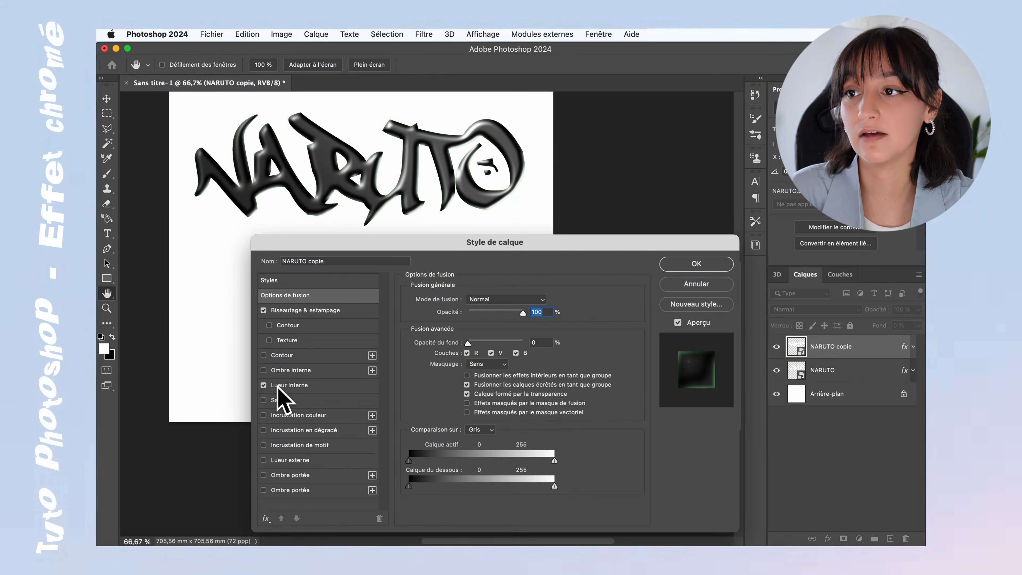
{"action": "left_click", "coordinate": [286, 387]}
{"action": "left_click", "coordinate": [442, 350]}
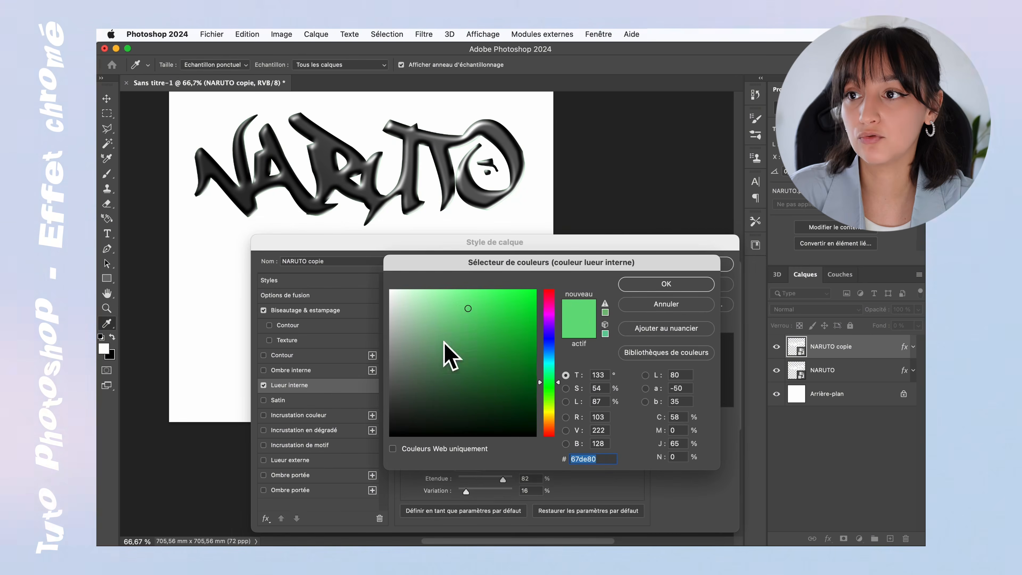
{"action": "left_click", "coordinate": [468, 321]}
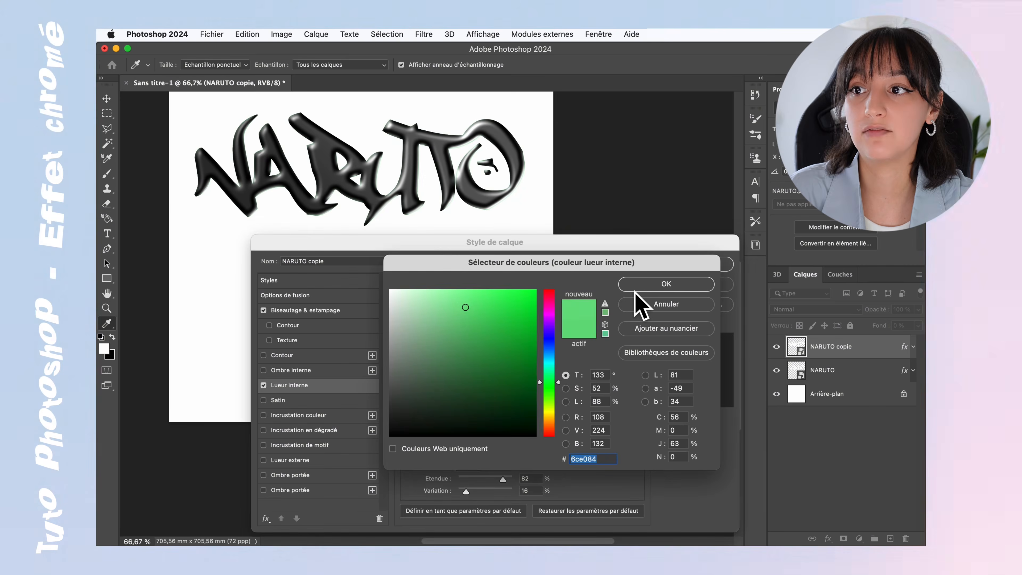
{"action": "left_click", "coordinate": [654, 286]}
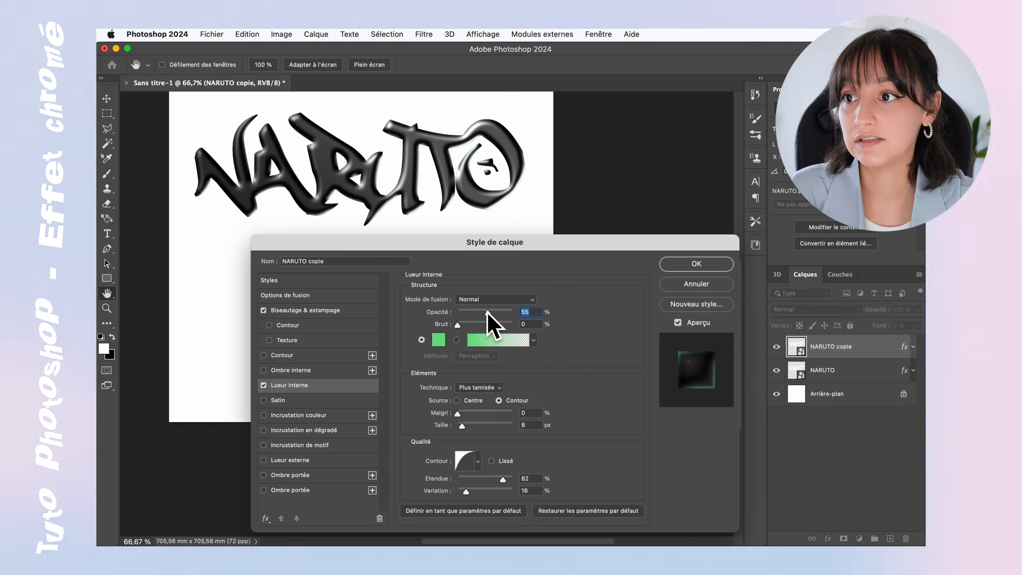
Set the inner glow to 0% noise, 18 px size, 73% range and about 15% jitter, and apply the style.
{"action": "left_click_drag", "start_coordinate": [459, 325], "coordinate": [474, 326]}
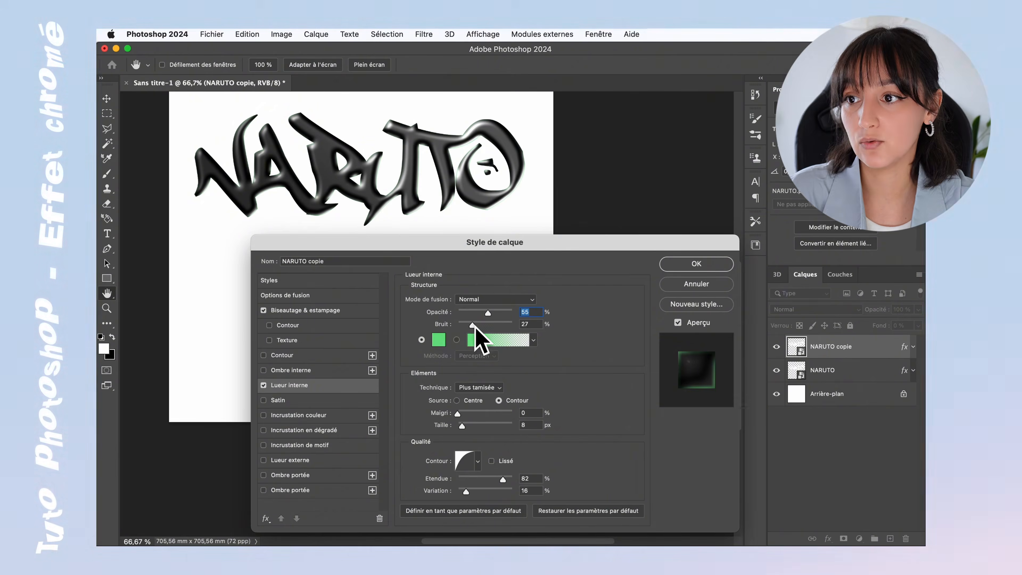
{"action": "left_click_drag", "start_coordinate": [462, 426], "coordinate": [479, 425]}
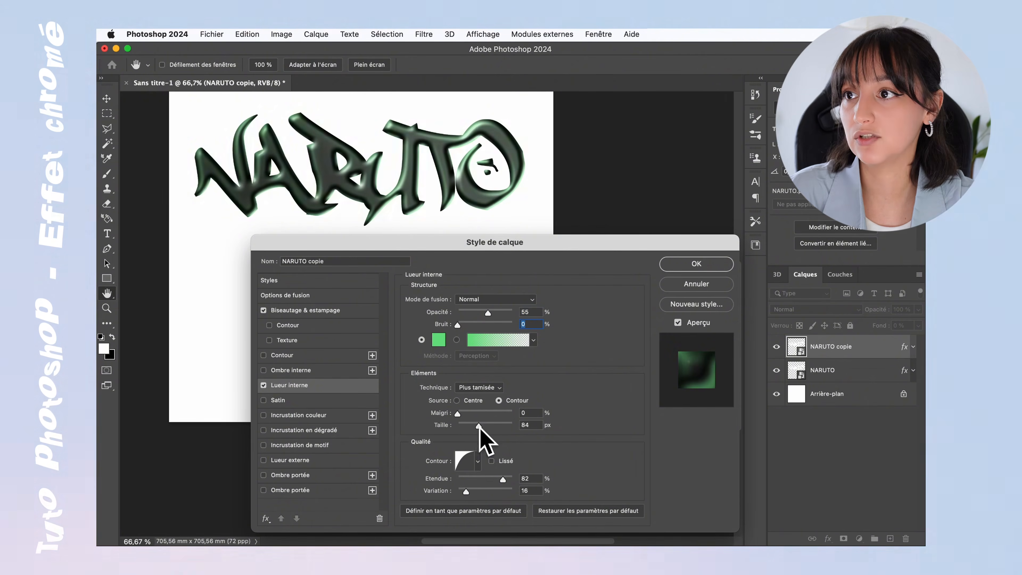
{"action": "left_click", "coordinate": [465, 426]}
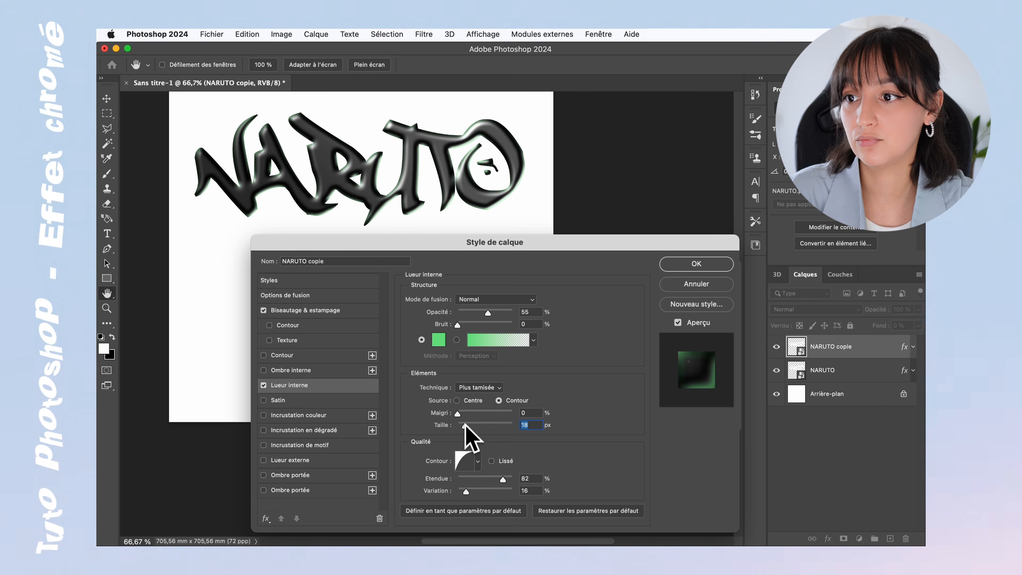
{"action": "mouse_move", "coordinate": [474, 482]}
{"action": "left_mouse_down"}
{"action": "mouse_move", "coordinate": [457, 477]}
{"action": "mouse_move", "coordinate": [501, 480]}
{"action": "mouse_move", "coordinate": [502, 494]}
{"action": "mouse_move", "coordinate": [466, 494]}
{"action": "left_mouse_up"}
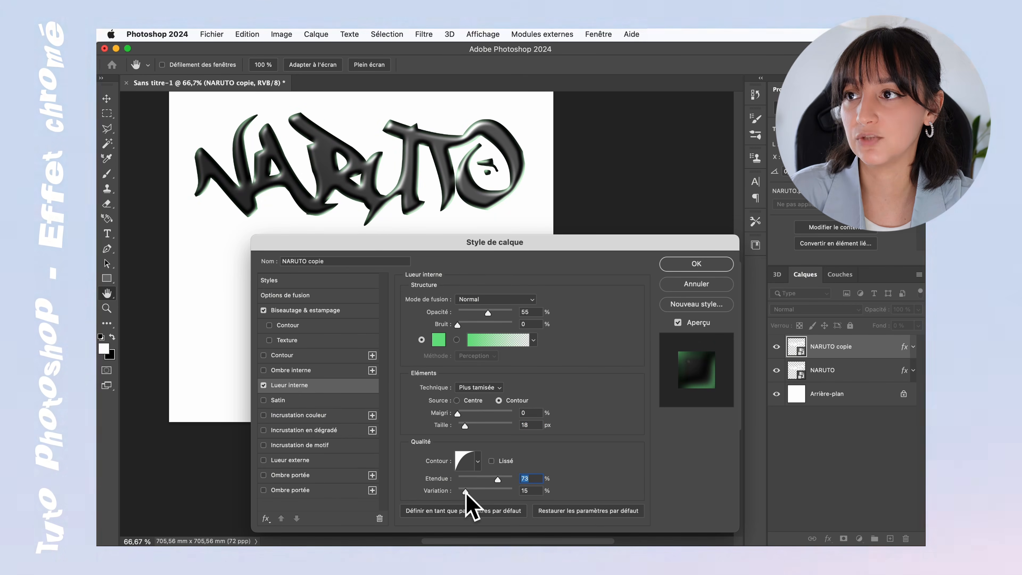
{"action": "left_click", "coordinate": [691, 269]}
{"action": "key", "text": "t"}
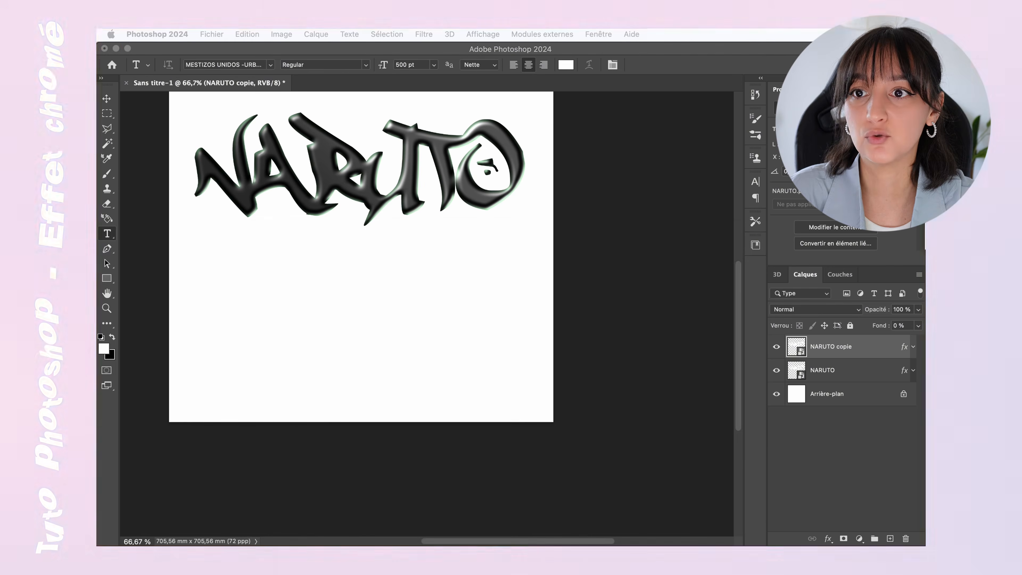
Duplicate the NARUTO copie layer and switch off the inner glow on the new copy.
{"action": "left_click", "coordinate": [833, 359]}
{"action": "key", "text": "super+j"}
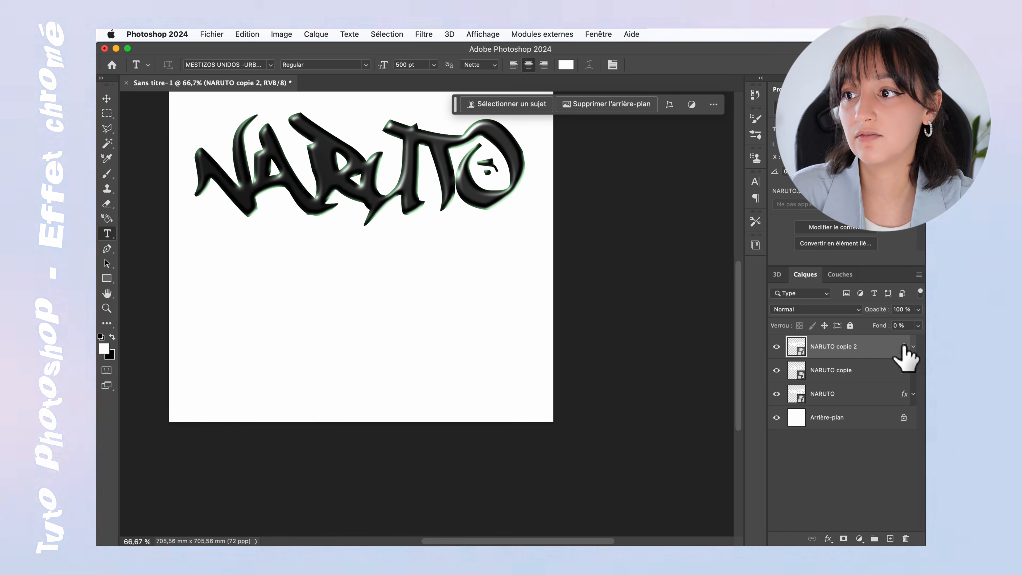
{"action": "double_click", "coordinate": [901, 354]}
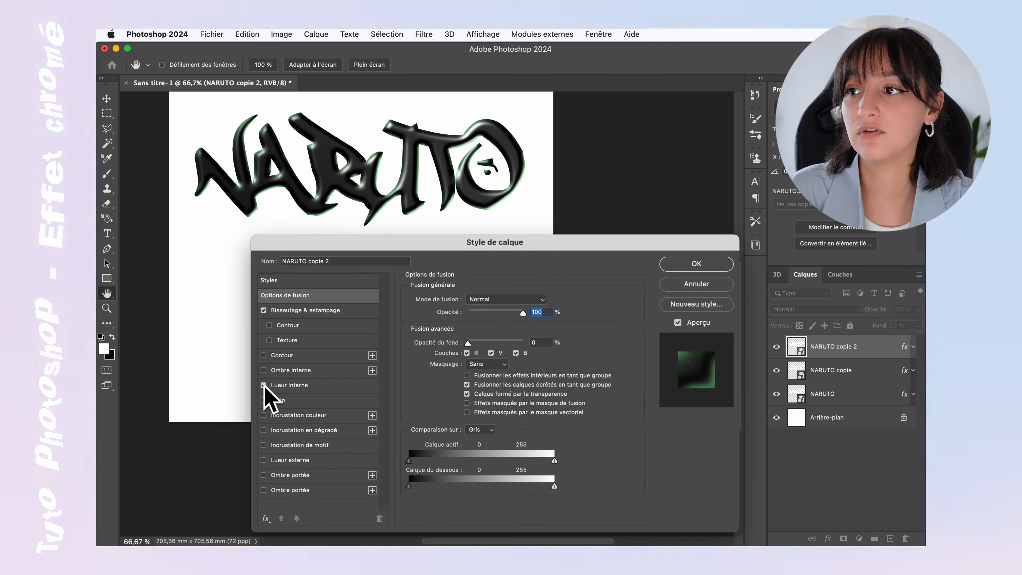
{"action": "left_click", "coordinate": [264, 386]}
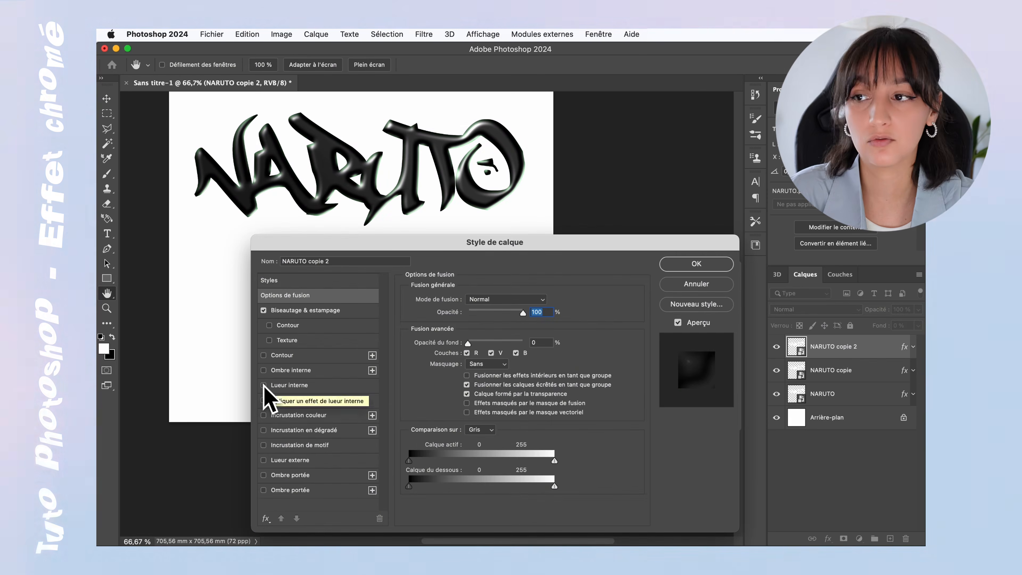
Set the new copy's bevel to 240% depth, 46 px size, 9 px soften, 47% highlight and 28% shadow opacity, and apply it.
{"action": "left_click", "coordinate": [299, 310]}
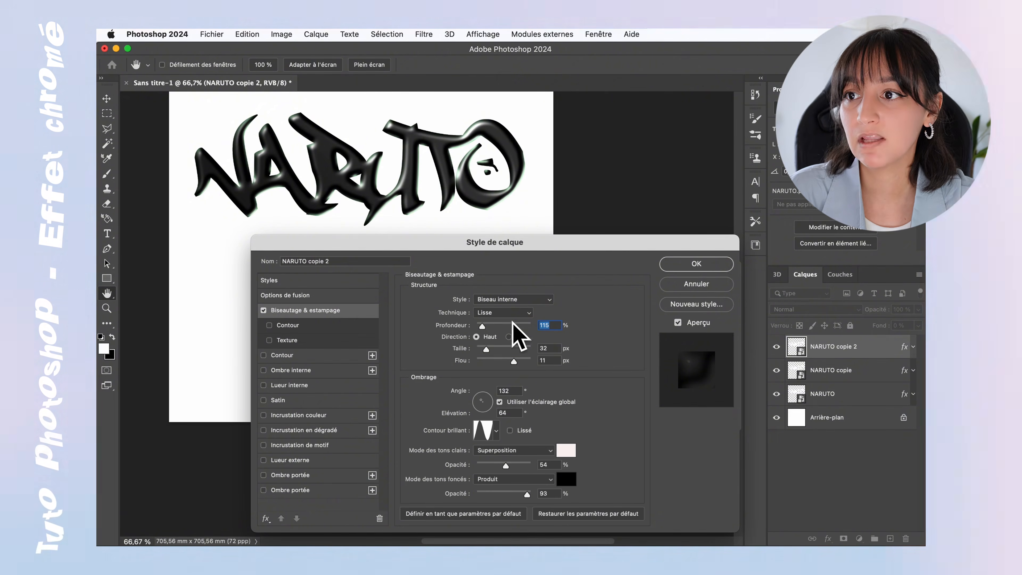
{"action": "mouse_move", "coordinate": [482, 327]}
{"action": "left_mouse_down"}
{"action": "mouse_move", "coordinate": [508, 328]}
{"action": "mouse_move", "coordinate": [485, 328]}
{"action": "left_mouse_up"}
{"action": "type", "text": "240"}
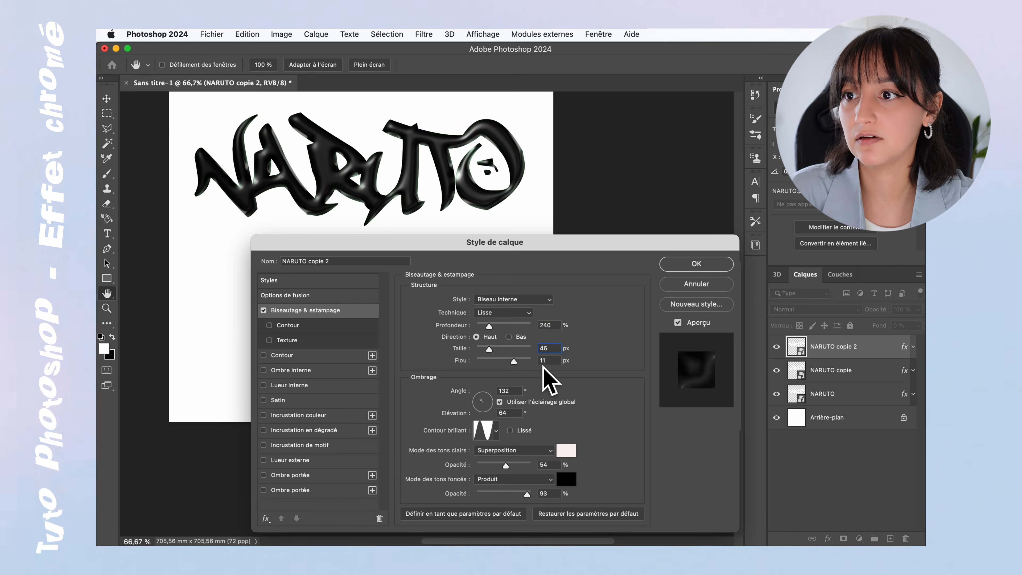
{"action": "type", "text": "9"}
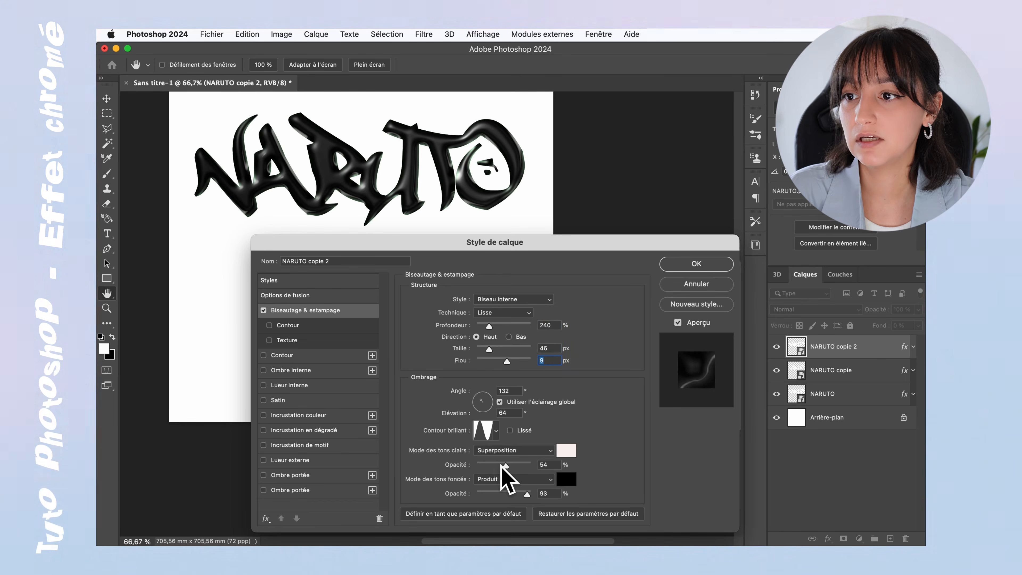
{"action": "left_click_drag", "start_coordinate": [504, 465], "coordinate": [492, 494]}
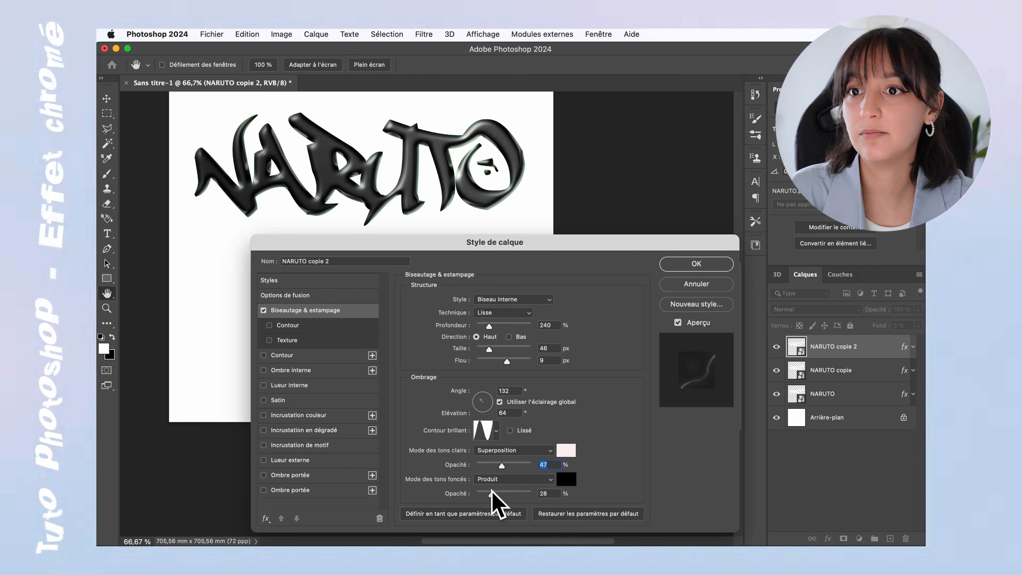
{"action": "left_click", "coordinate": [686, 267]}
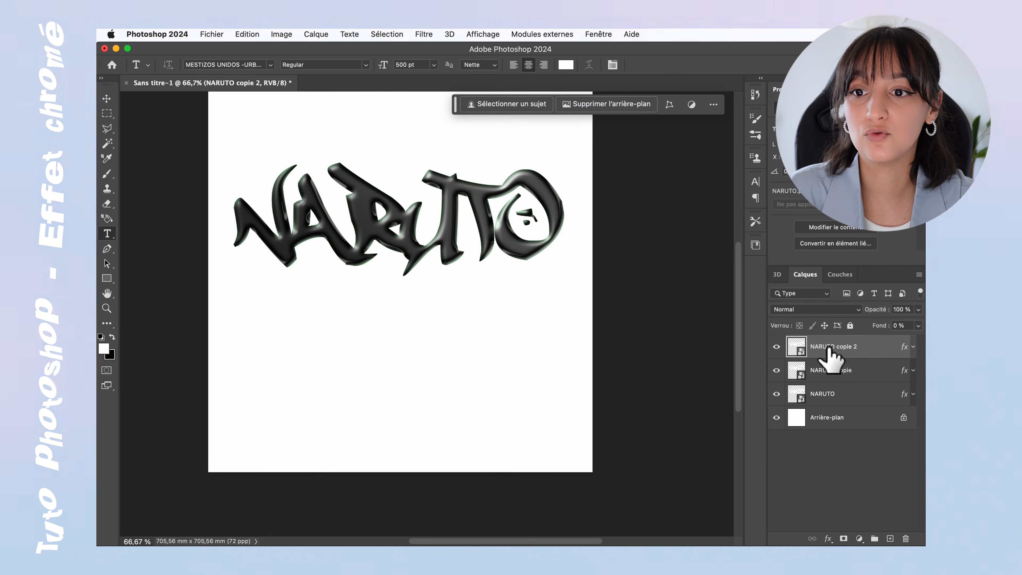
Add a gradient map adjustment layer above the NARUTO layers, with a teal stop and a reddish-brown 614848 stop at position 17.
{"action": "left_click", "coordinate": [859, 538]}
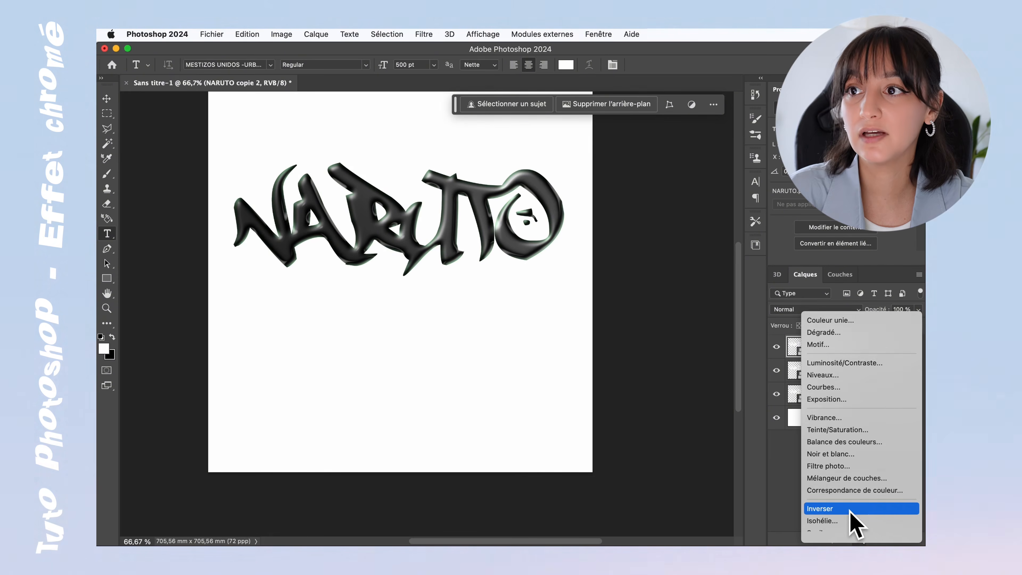
{"action": "left_click", "coordinate": [883, 523]}
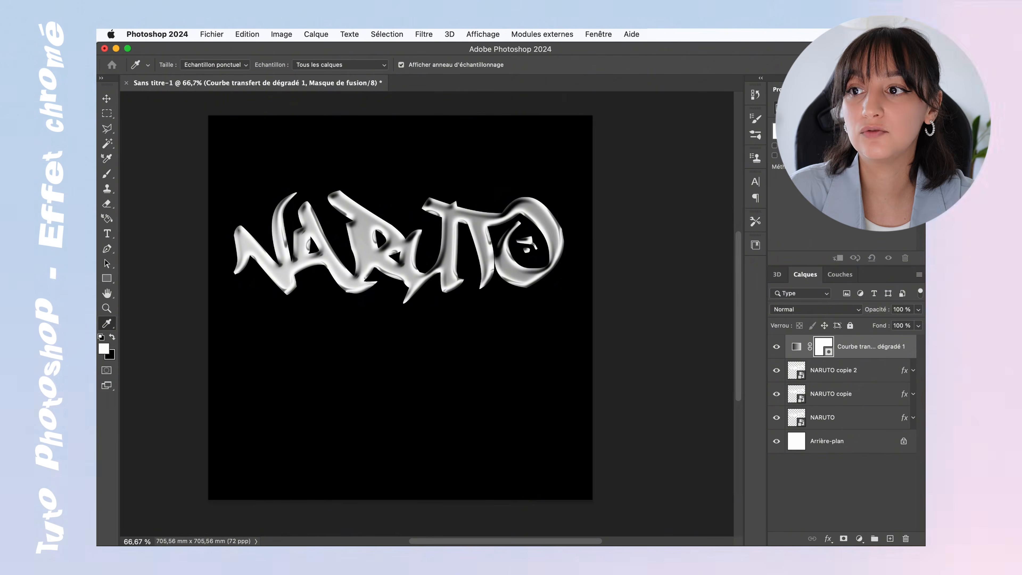
{"action": "double_click", "coordinate": [457, 409]}
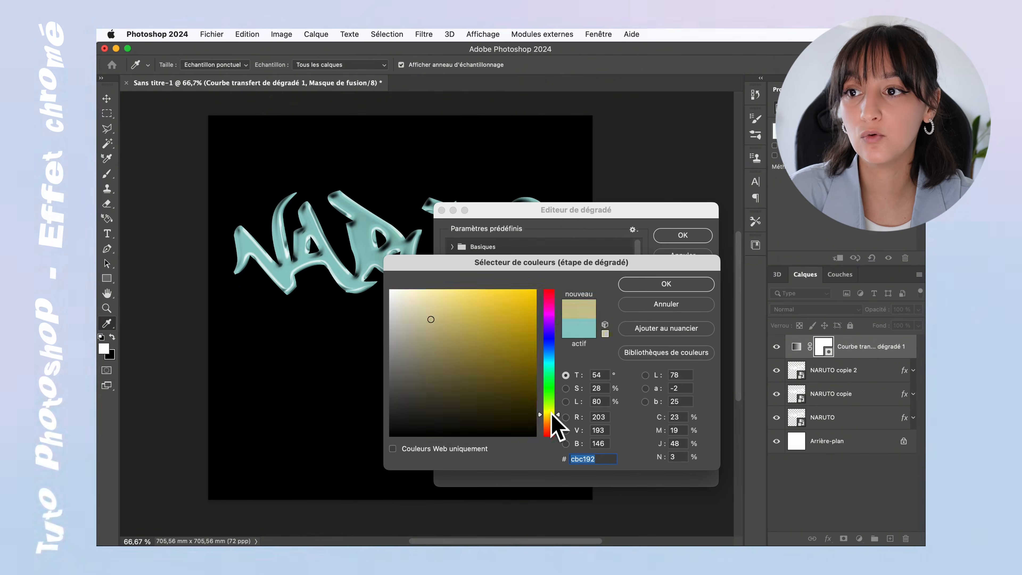
{"action": "left_click_drag", "start_coordinate": [550, 423], "coordinate": [549, 298]}
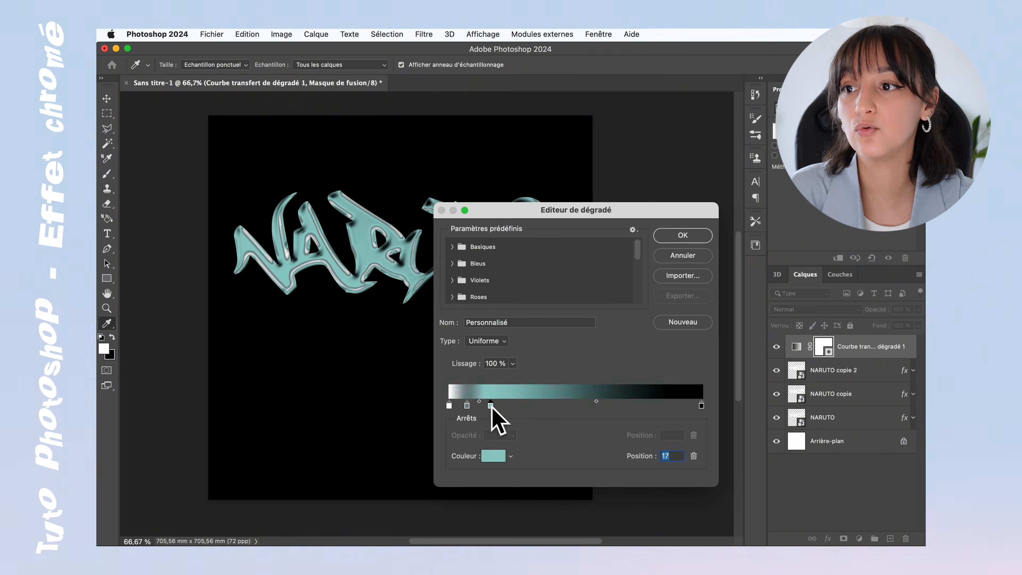
{"action": "double_click", "coordinate": [491, 406]}
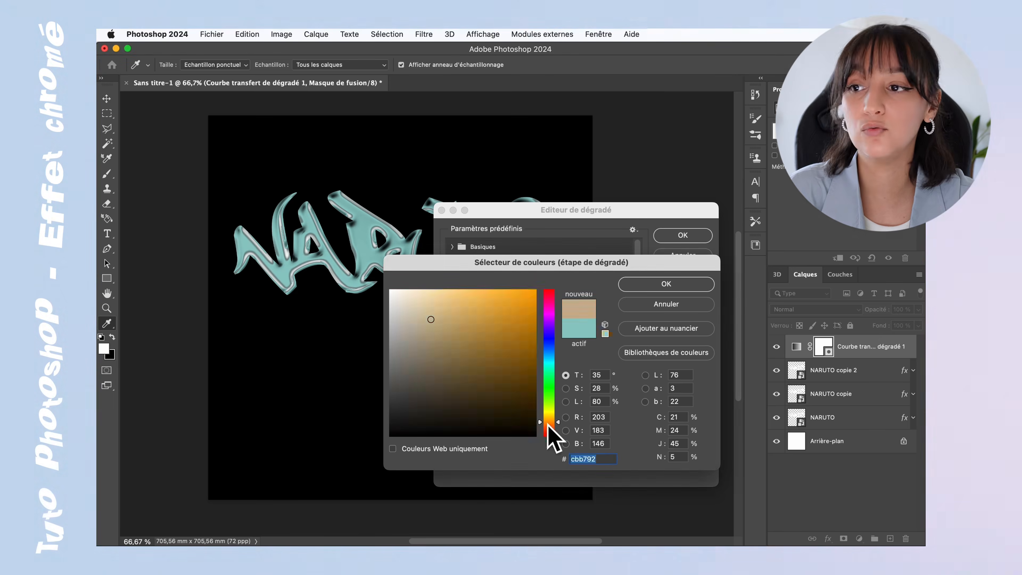
{"action": "type", "text": "614848"}
{"action": "left_click", "coordinate": [666, 284]}
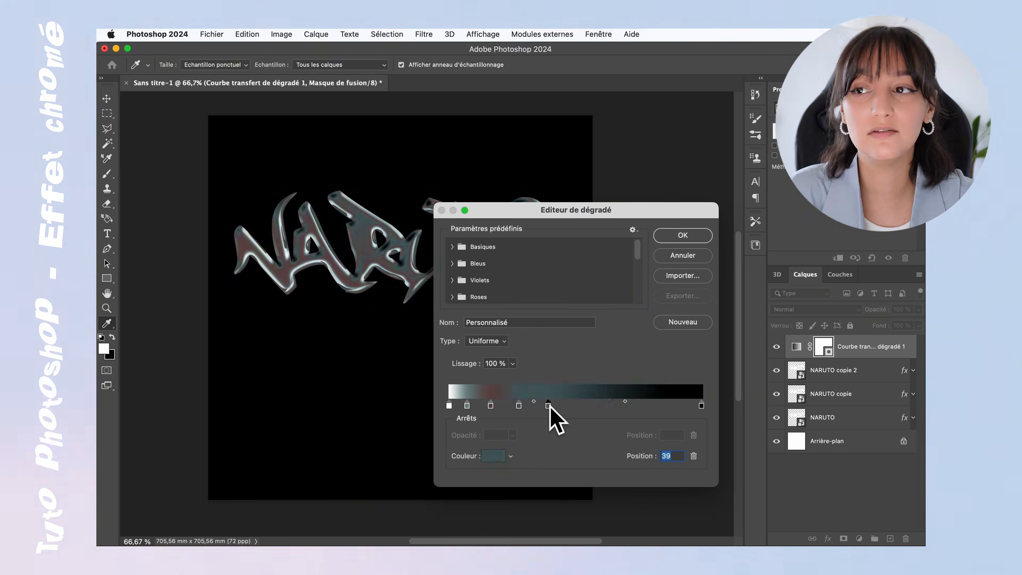
Add white and pale peach stops to the gradient map, make its end stop white, and respace the stops.
{"action": "double_click", "coordinate": [555, 426]}
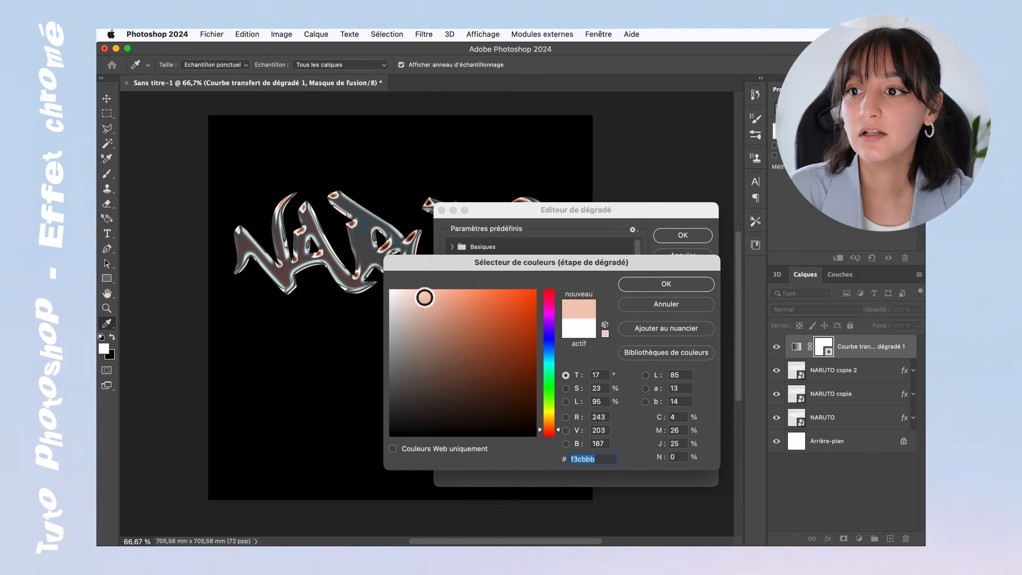
{"action": "key", "text": "Return"}
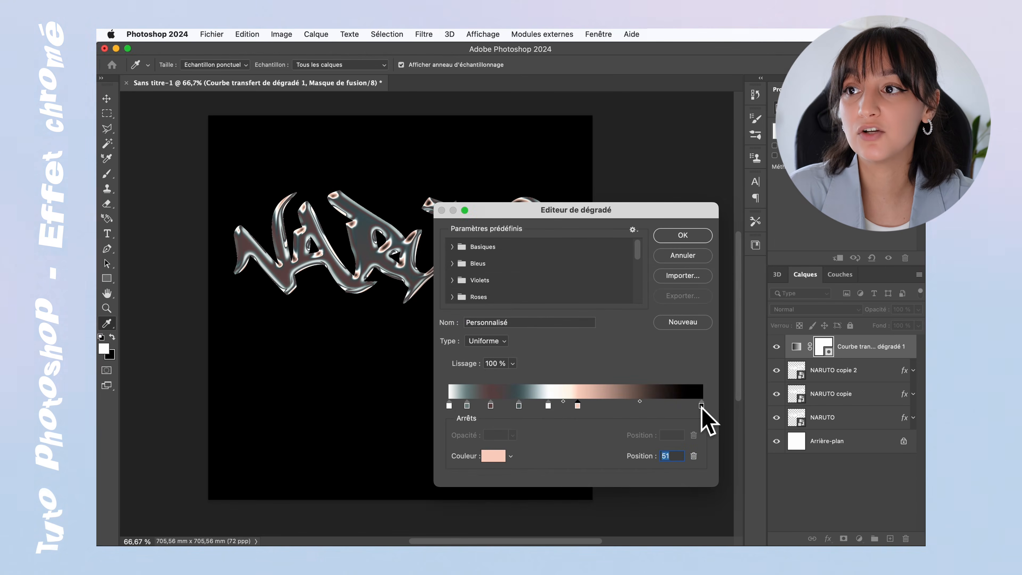
{"action": "left_click_drag", "start_coordinate": [588, 405], "coordinate": [617, 405]}
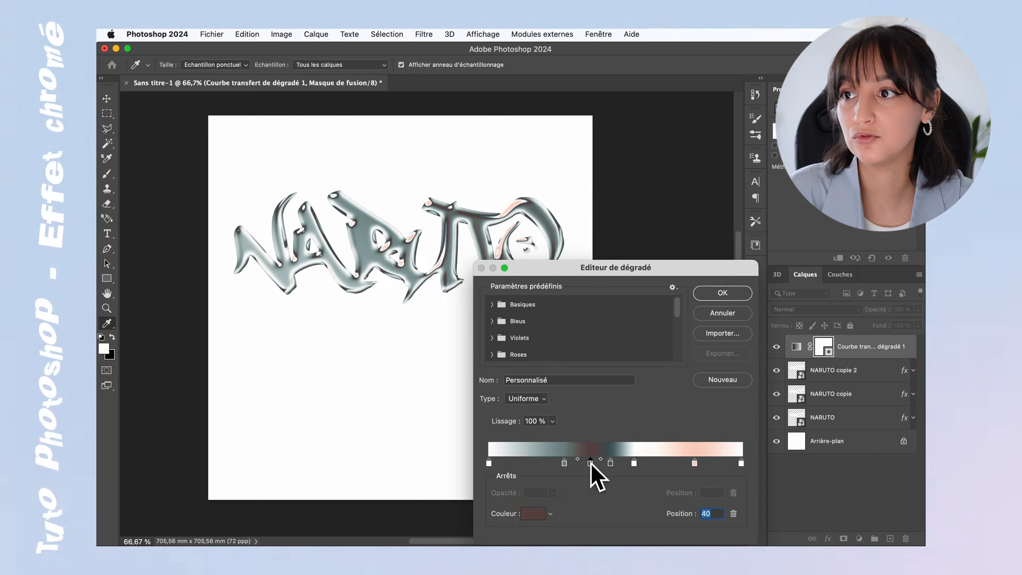
Recolour the gradient stop at position 40 to a lighter grey-brown and apply the gradient.
{"action": "double_click", "coordinate": [589, 462]}
{"action": "key", "text": "Return"}
{"action": "double_click", "coordinate": [588, 463]}
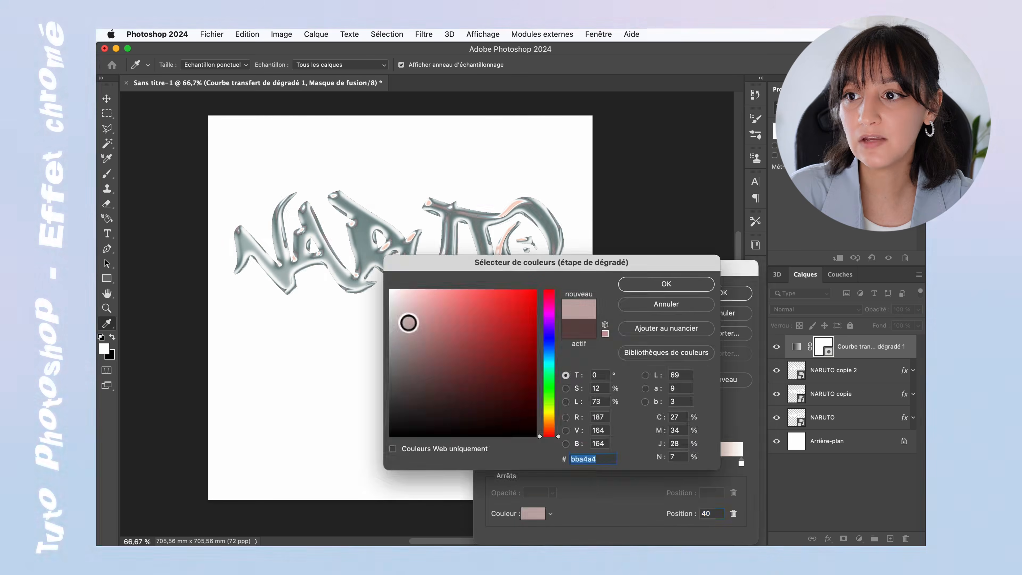
{"action": "key", "text": "Return"}
{"action": "left_click_drag", "start_coordinate": [590, 266], "coordinate": [521, 232]}
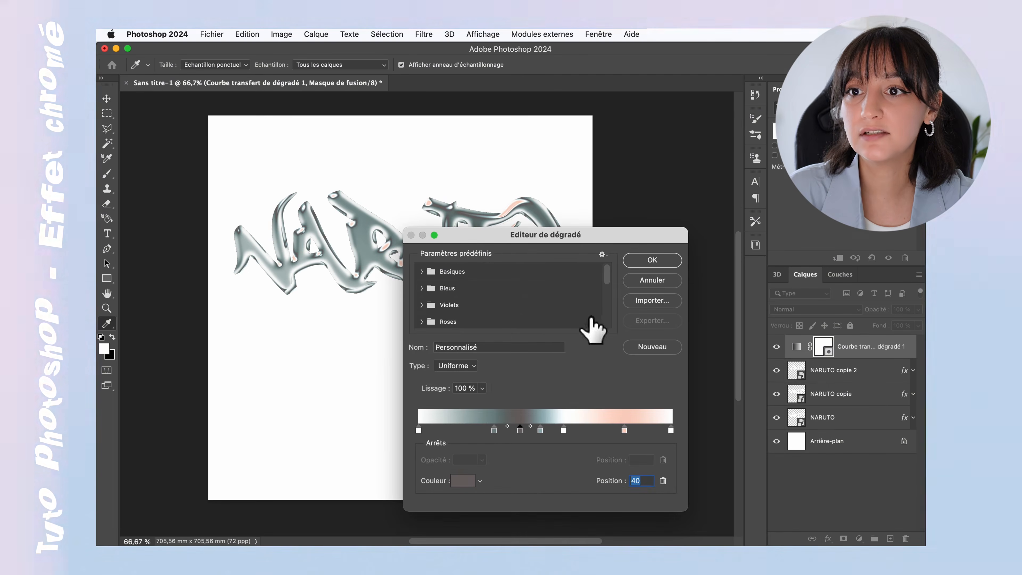
{"action": "left_click", "coordinate": [651, 260]}
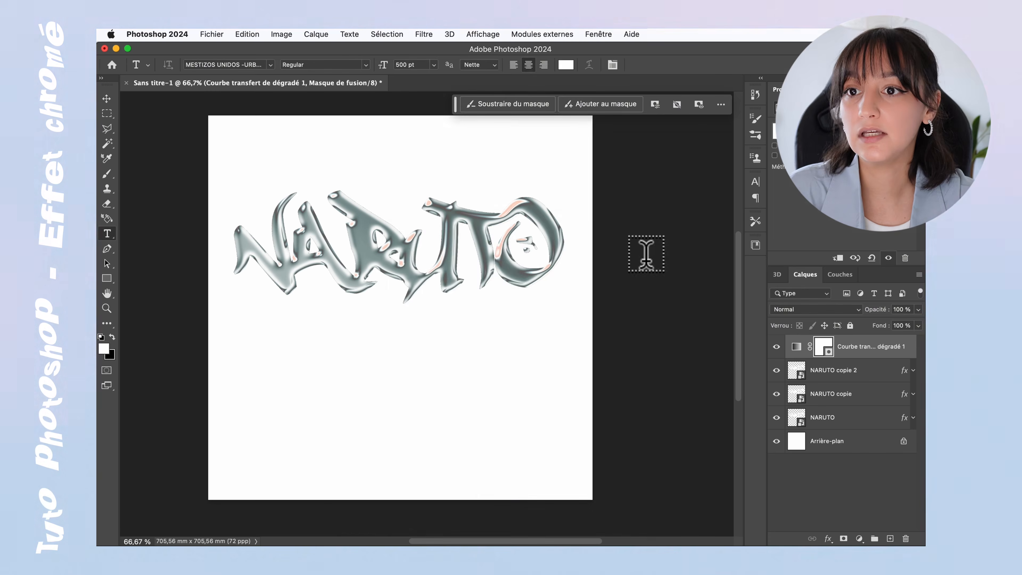
Duplicate the NARUTO copie 2 layer and enable the bevel contour on the new copy with a range of 59%.
{"action": "left_click", "coordinate": [832, 373]}
{"action": "key", "text": "super+j"}
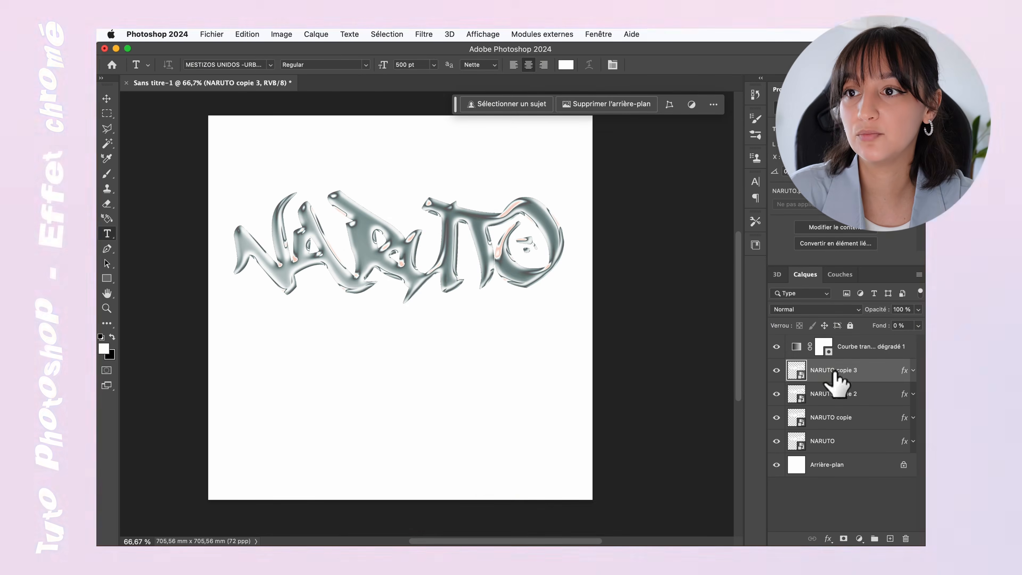
{"action": "double_click", "coordinate": [901, 371]}
{"action": "left_click_drag", "start_coordinate": [497, 244], "coordinate": [729, 294]}
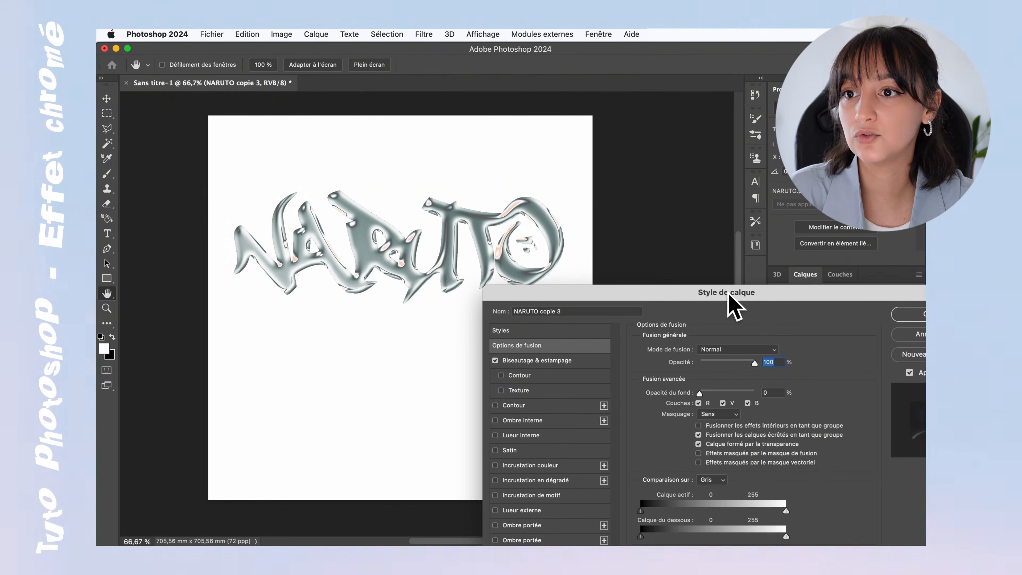
{"action": "left_click", "coordinate": [517, 377]}
{"action": "mouse_move", "coordinate": [710, 372]}
{"action": "left_mouse_down"}
{"action": "mouse_move", "coordinate": [666, 373]}
{"action": "mouse_move", "coordinate": [703, 371]}
{"action": "left_mouse_up"}
Try several preset curves for the bevel contour, settle on the linear one, adjust its range, and apply the style.
{"action": "left_click", "coordinate": [689, 356]}
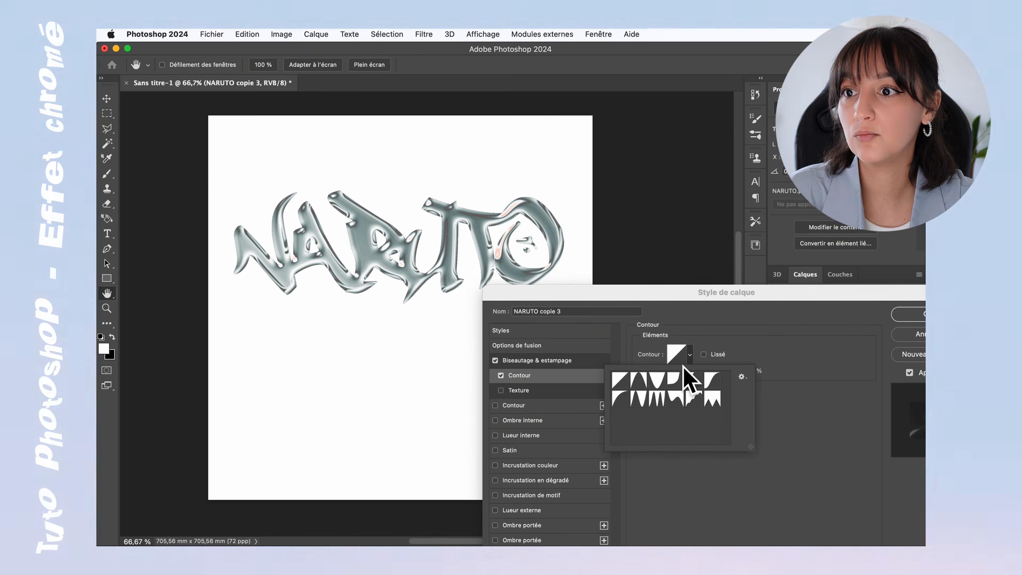
{"action": "left_click", "coordinate": [639, 399]}
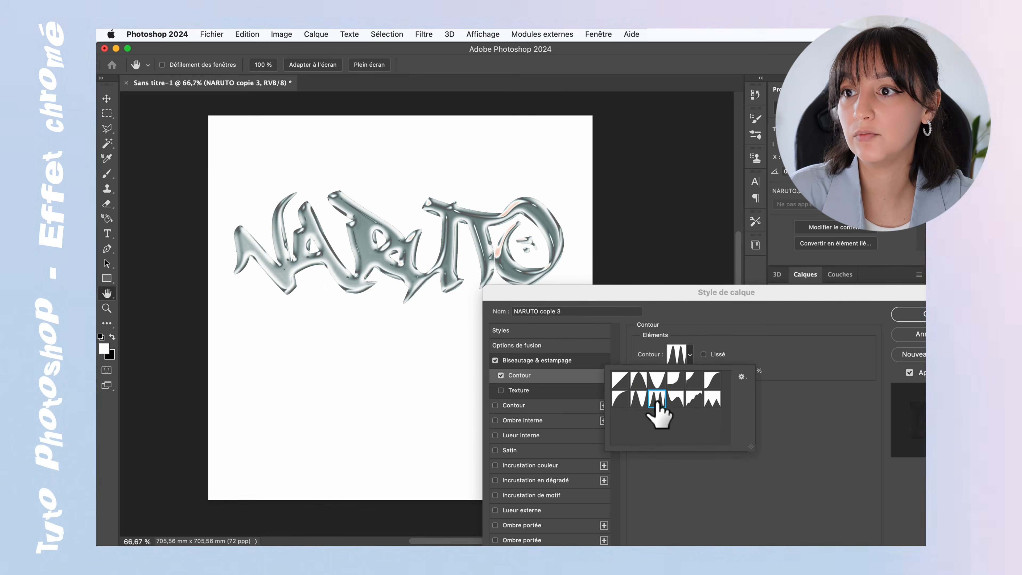
{"action": "left_click", "coordinate": [677, 399]}
{"action": "left_click", "coordinate": [711, 380]}
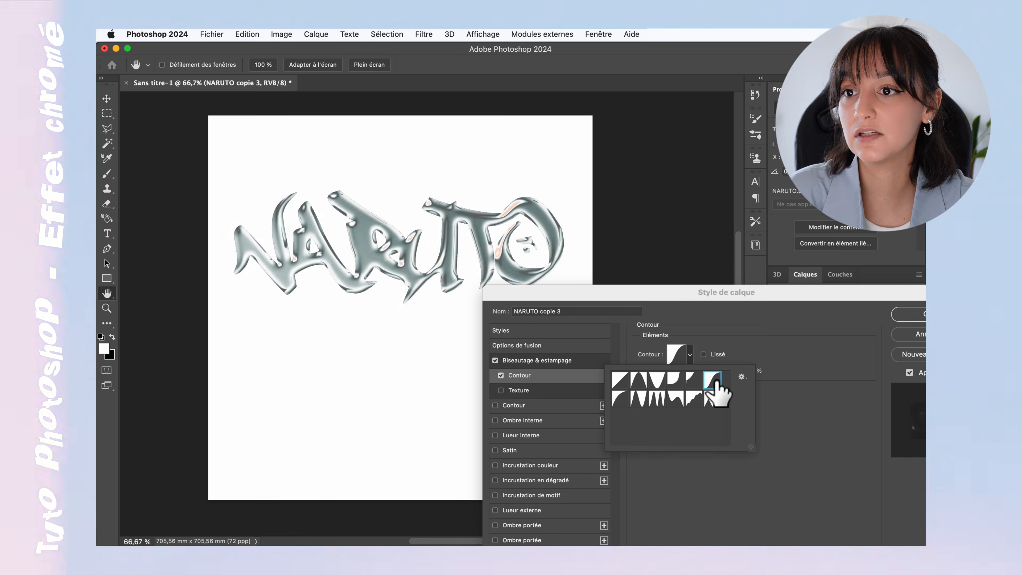
{"action": "left_click", "coordinate": [678, 381]}
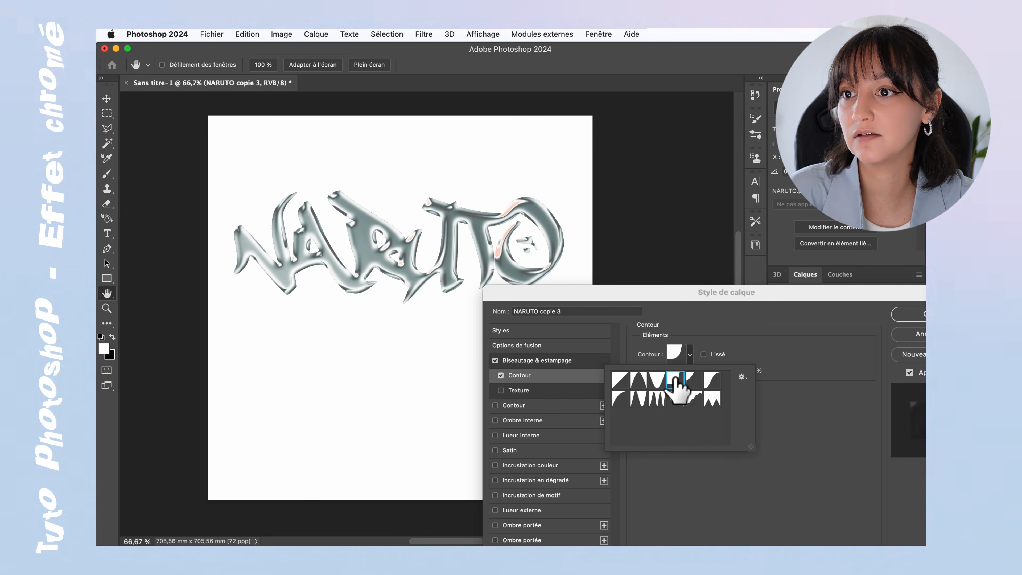
{"action": "left_click", "coordinate": [620, 381]}
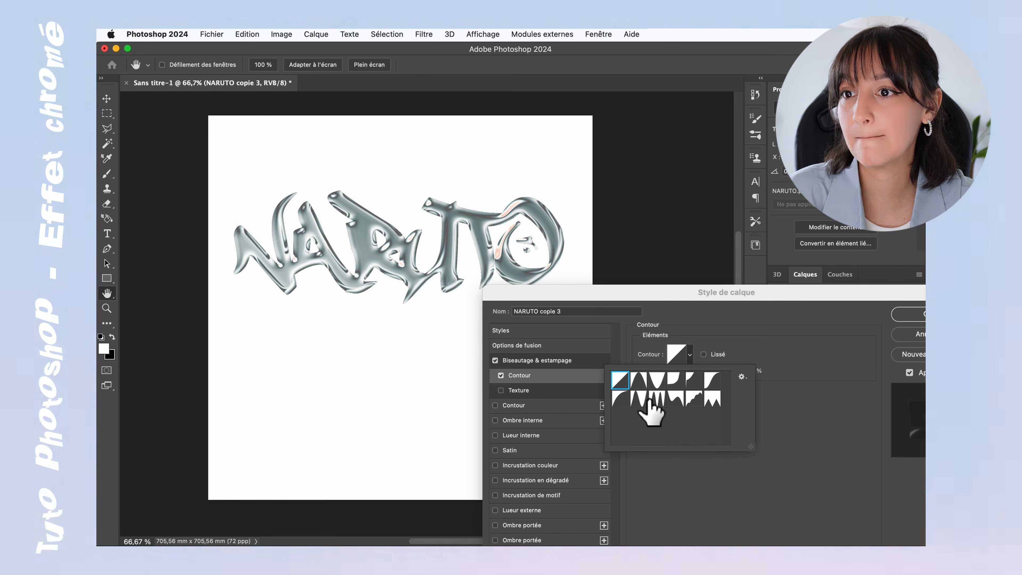
{"action": "left_click", "coordinate": [638, 398]}
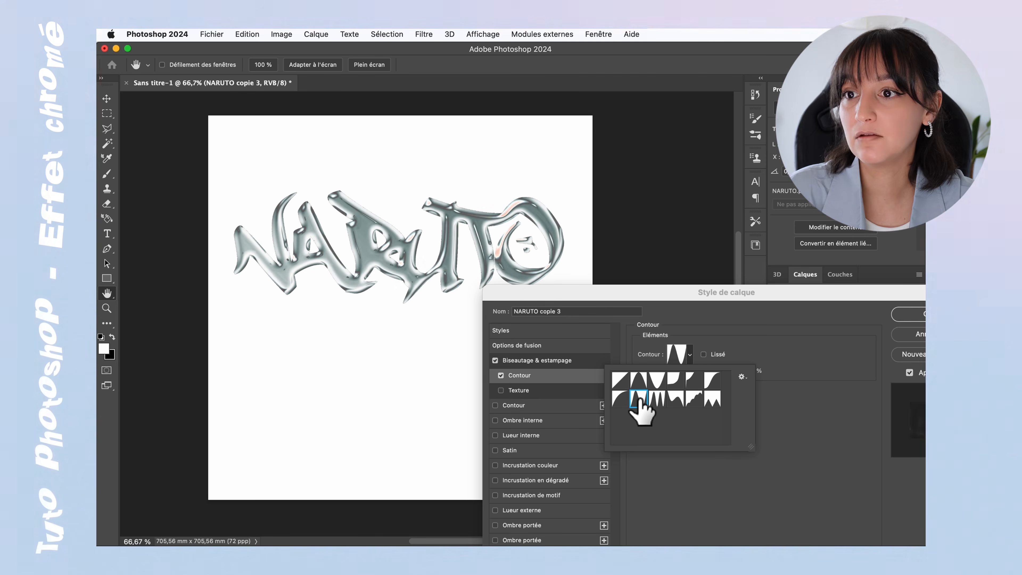
{"action": "left_click", "coordinate": [657, 399]}
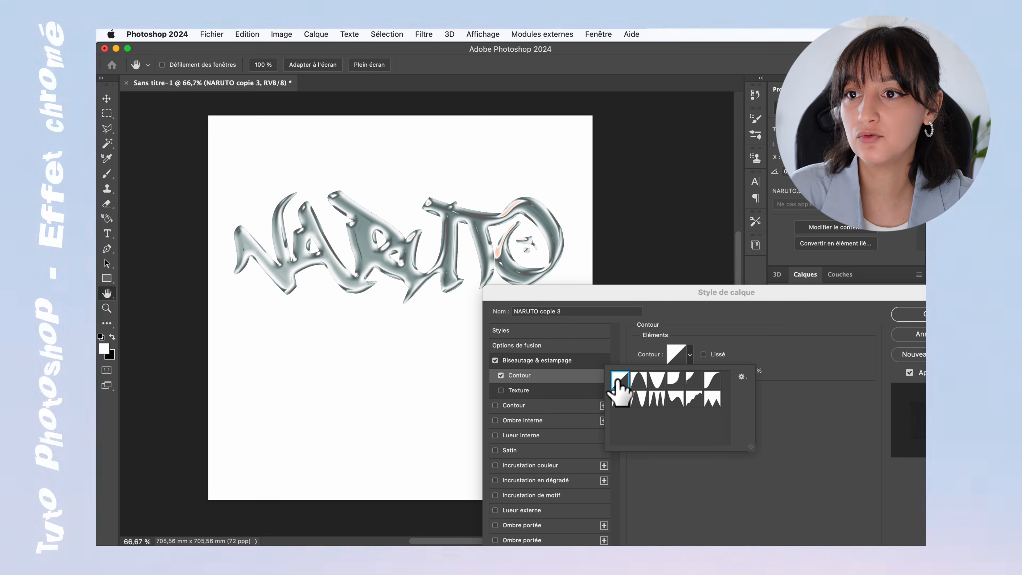
{"action": "left_click", "coordinate": [727, 366]}
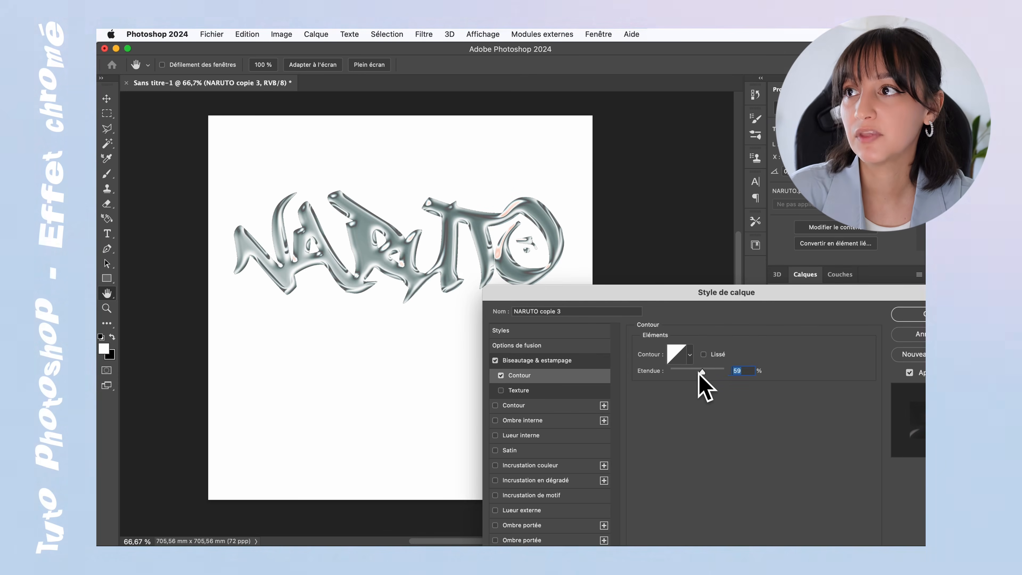
{"action": "left_click_drag", "start_coordinate": [699, 372], "coordinate": [657, 365]}
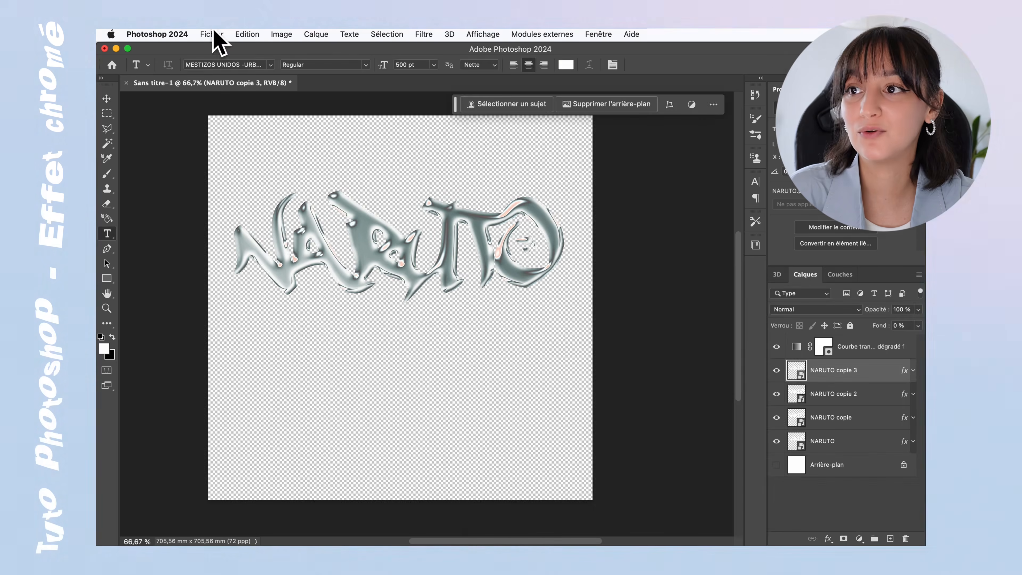
Export the NARUTO title without its background and place it over the lower face on the Illustrator poster.
{"action": "left_click", "coordinate": [215, 32]}
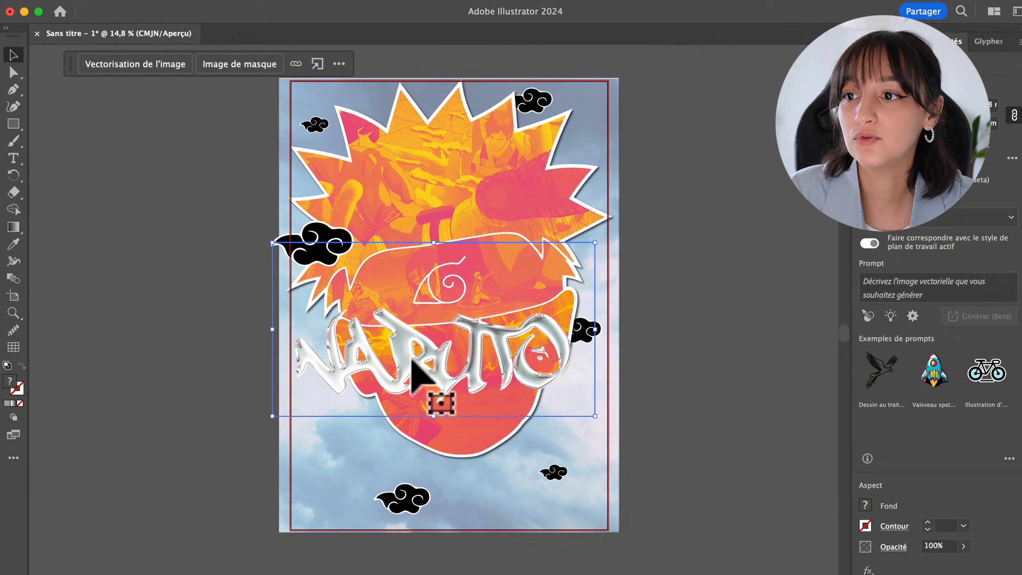
{"action": "scroll", "coordinate": [412, 360], "scroll_direction": "up", "scroll_amount": 1}
{"action": "left_click_drag", "start_coordinate": [405, 355], "coordinate": [434, 412]}
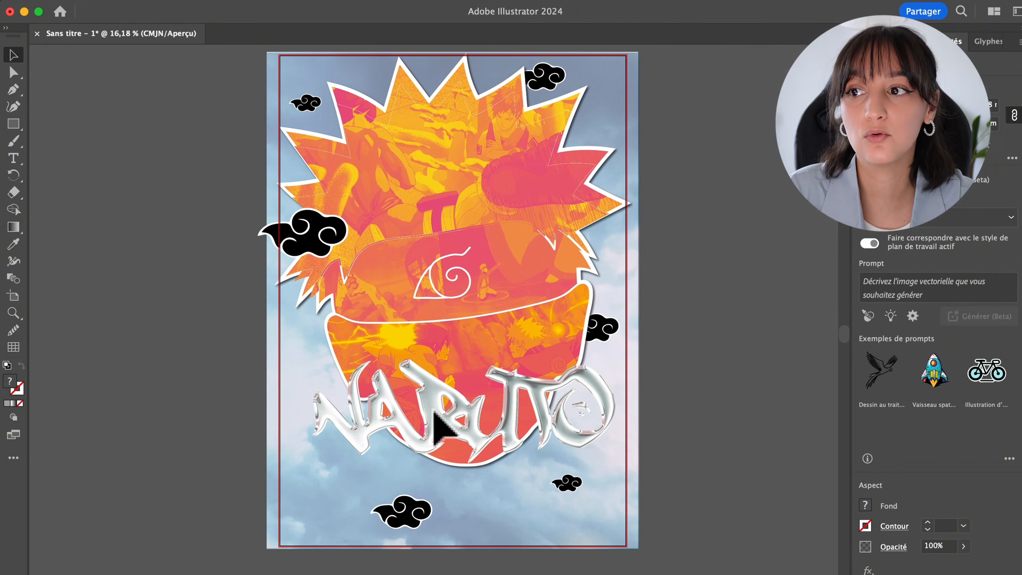
Move the white sparkle from the top of the R to just above the U of the NARUTO title.
{"action": "scroll", "coordinate": [435, 411], "scroll_direction": "up", "scroll_amount": 4}
{"action": "scroll", "coordinate": [430, 336], "scroll_direction": "up", "scroll_amount": 3}
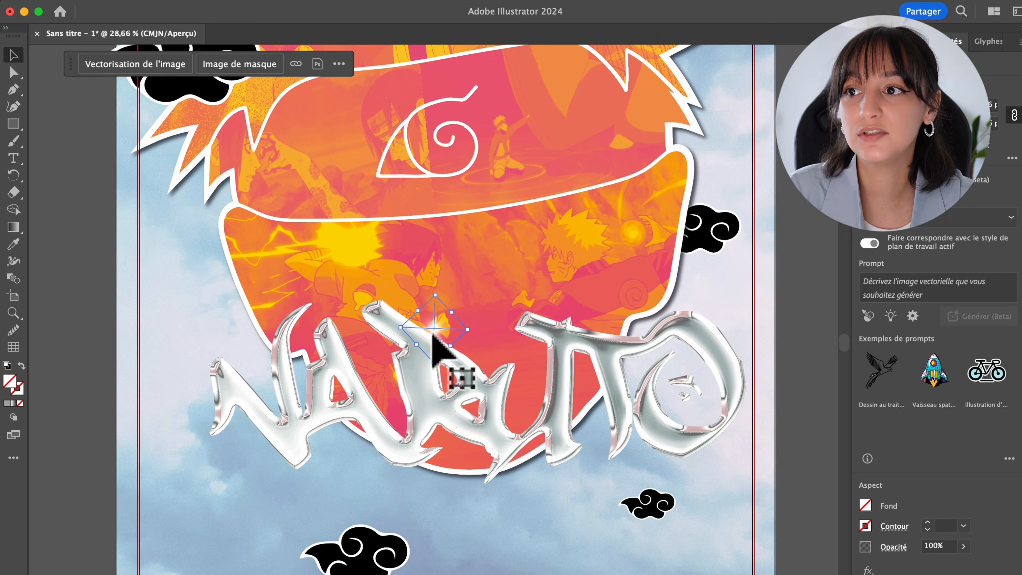
{"action": "left_click_drag", "start_coordinate": [440, 328], "coordinate": [485, 318]}
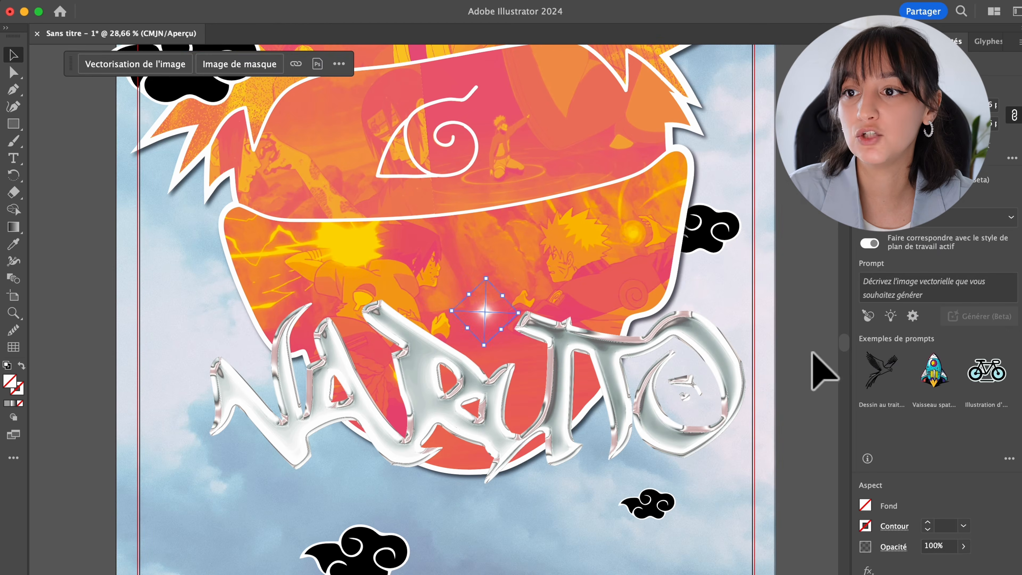
Distribute copies of the white sparkle along the edges of the NARUTO letters, from the N to the lower edge of the O.
{"action": "left_click", "coordinate": [823, 371]}
{"action": "left_click", "coordinate": [224, 368]}
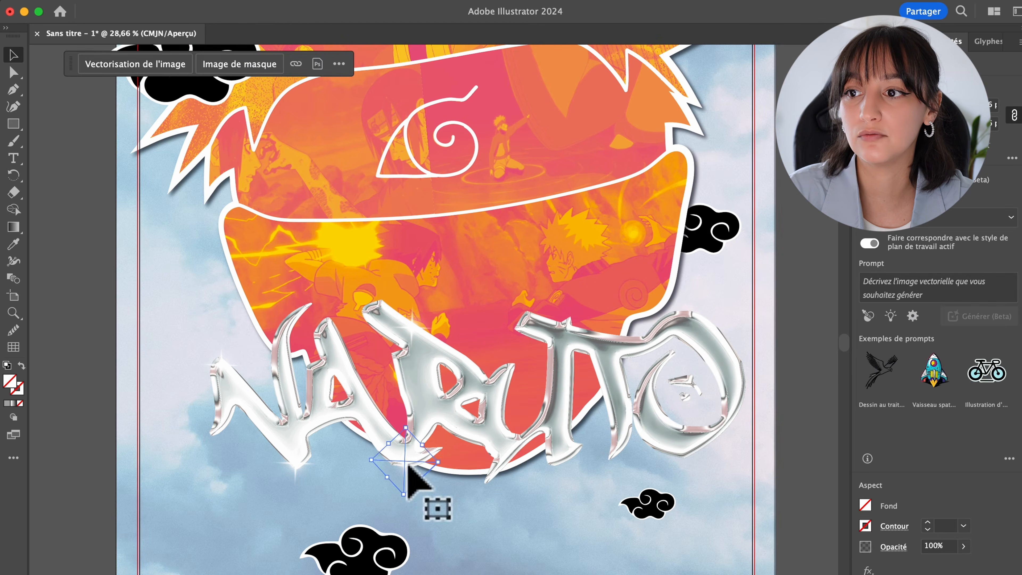
{"action": "scroll", "coordinate": [654, 446], "scroll_direction": "up", "scroll_amount": 1}
{"action": "left_click", "coordinate": [378, 467]}
{"action": "left_click_drag", "start_coordinate": [377, 504], "coordinate": [378, 493]}
{"action": "left_click", "coordinate": [502, 435]}
{"action": "left_click_drag", "start_coordinate": [504, 477], "coordinate": [499, 433]}
Create a text frame beside the poster and paste the copied French quote into it.
{"action": "key", "text": "super+0"}
{"action": "key", "text": "t"}
{"action": "left_click_drag", "start_coordinate": [284, 470], "coordinate": [285, 470]}
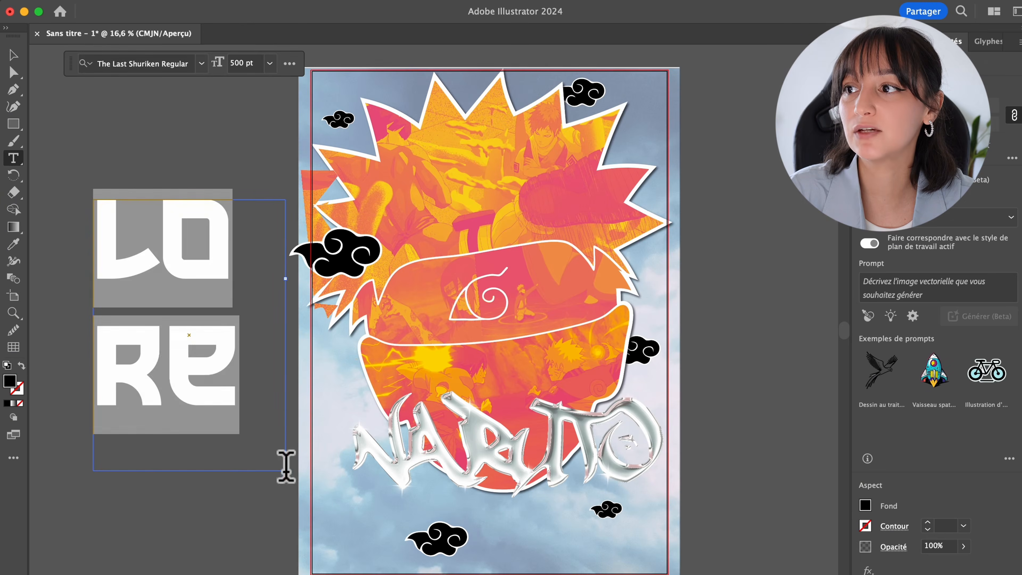
{"action": "key", "text": "super+v"}
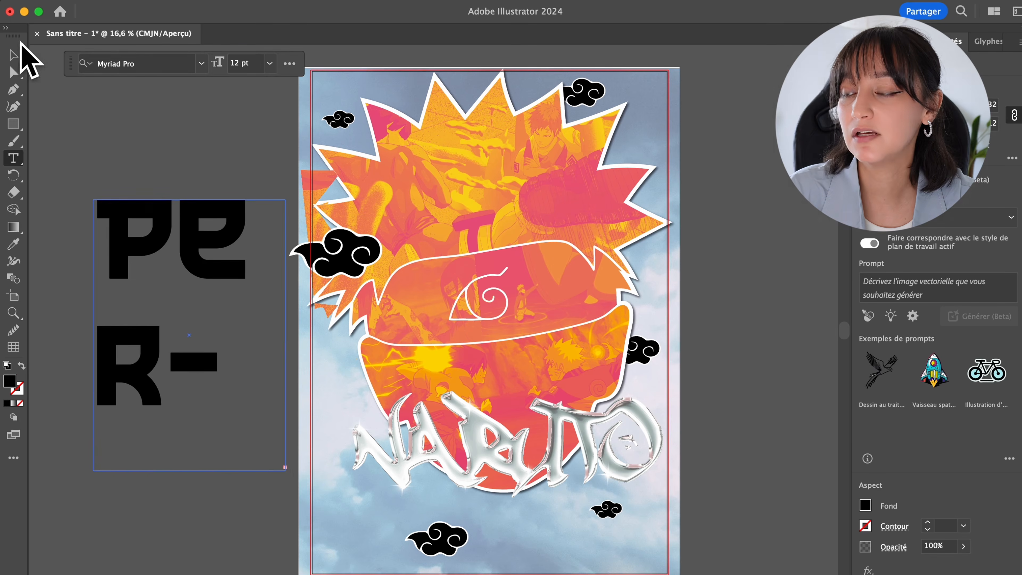
Set the quote in the Ming Imperial font at 72 pt and justify it with the last line aligned left.
{"action": "left_click", "coordinate": [270, 62]}
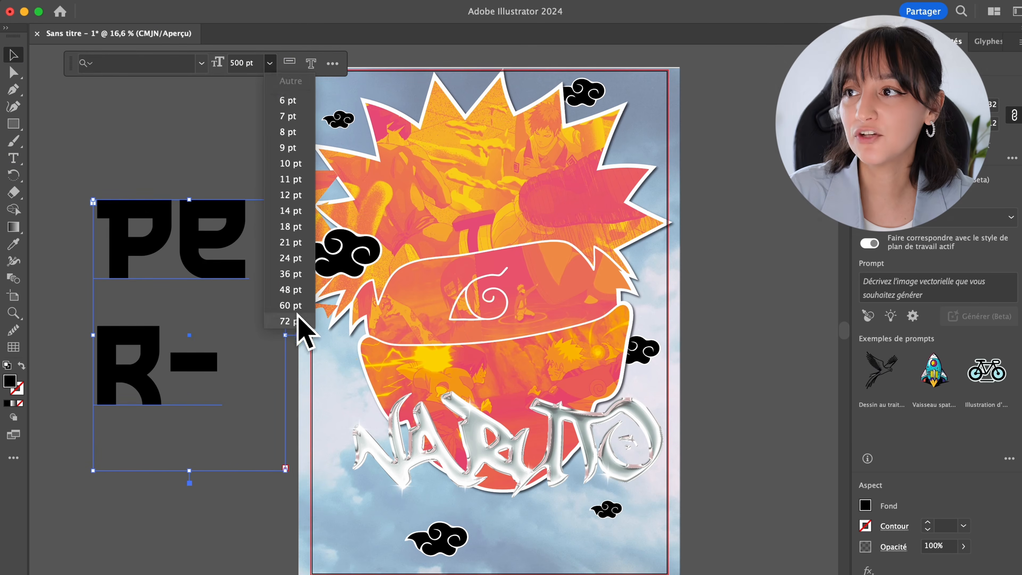
{"action": "left_click", "coordinate": [290, 321]}
{"action": "left_click", "coordinate": [202, 64]}
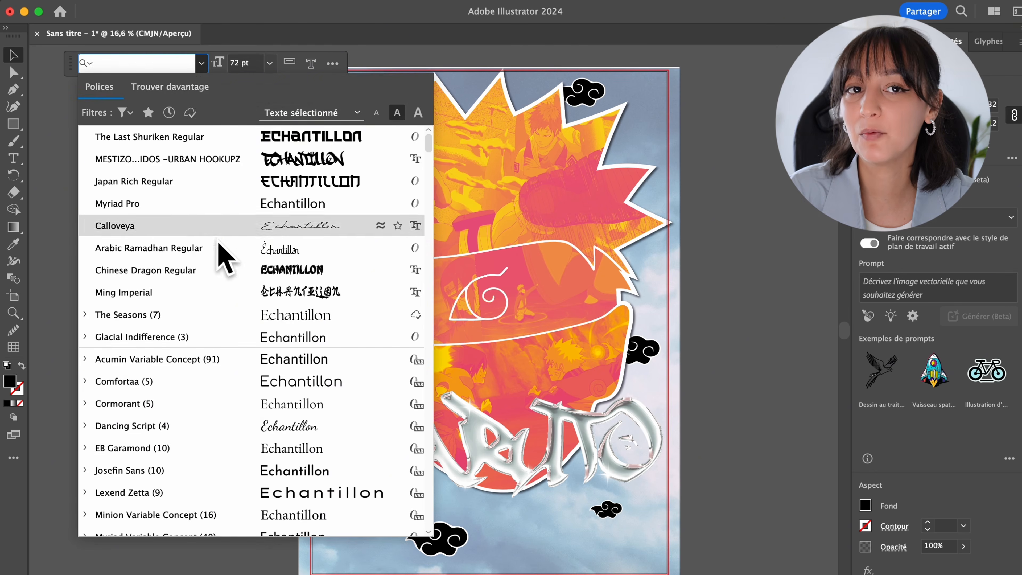
{"action": "left_click", "coordinate": [221, 293]}
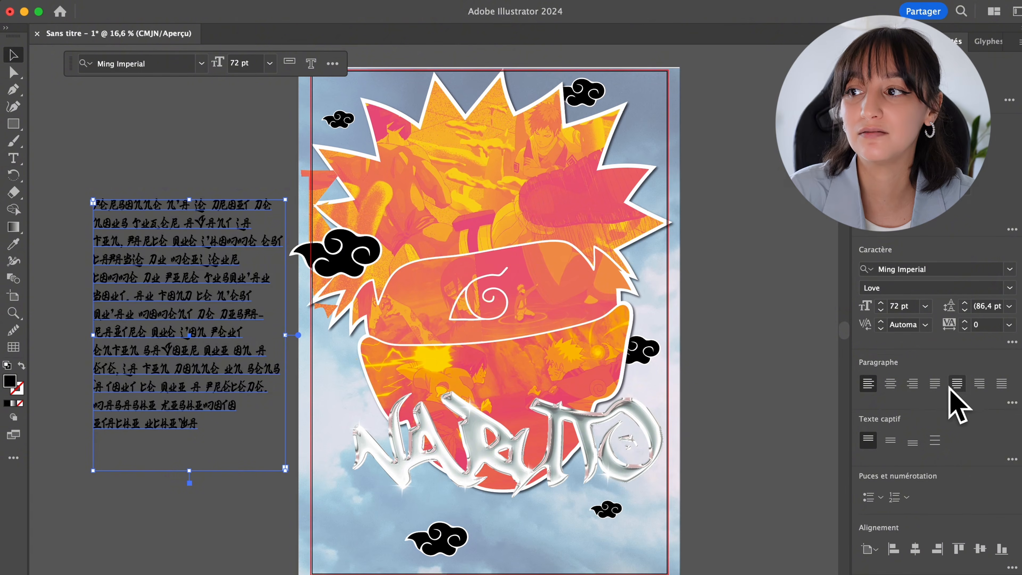
{"action": "left_click", "coordinate": [938, 386]}
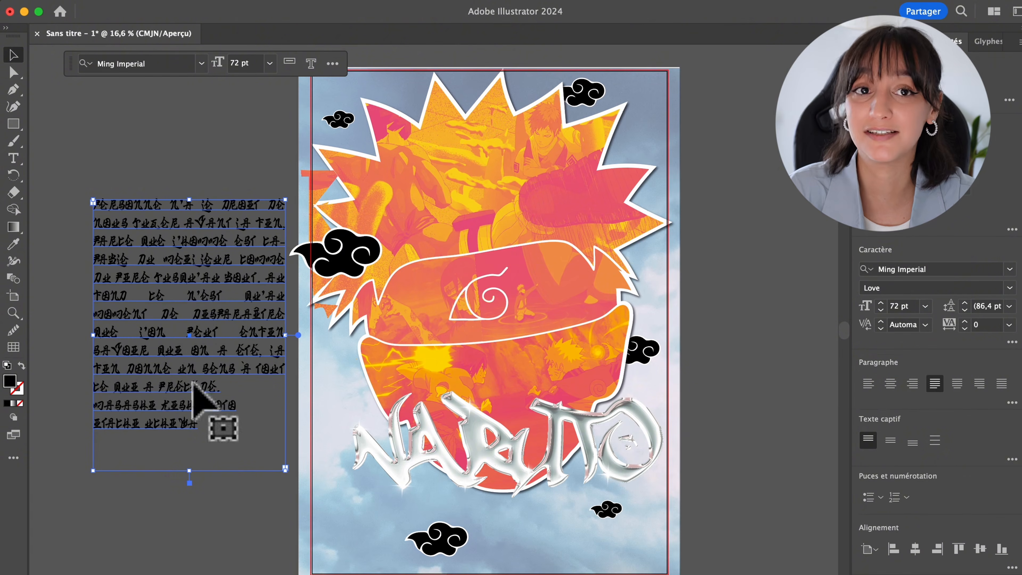
Reduce the quote to 36 pt in a narrow column on the poster's lower left and colour it pink from the artwork.
{"action": "double_click", "coordinate": [202, 388]}
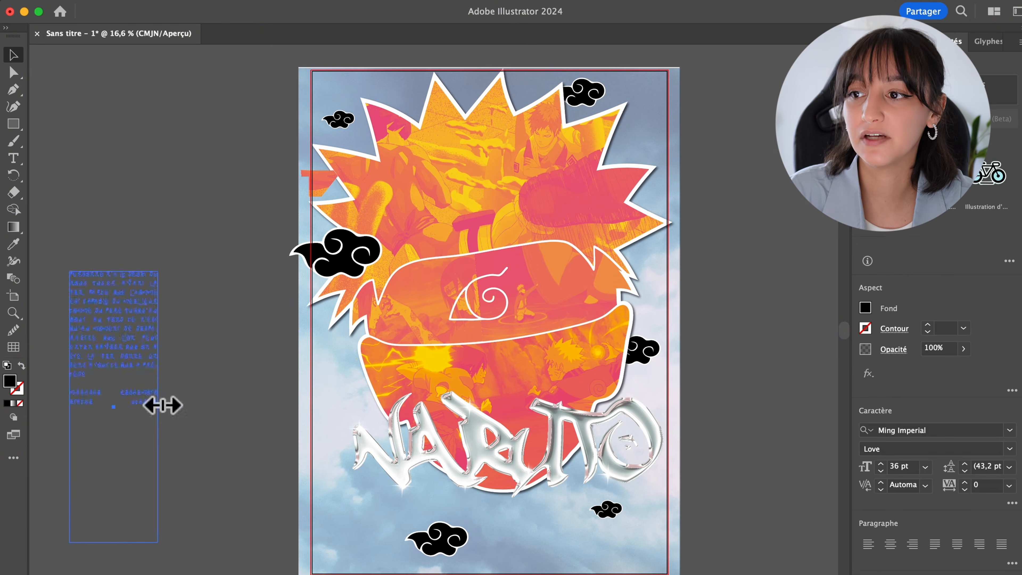
{"action": "left_click_drag", "start_coordinate": [162, 404], "coordinate": [158, 405]}
{"action": "left_click_drag", "start_coordinate": [114, 337], "coordinate": [370, 482]}
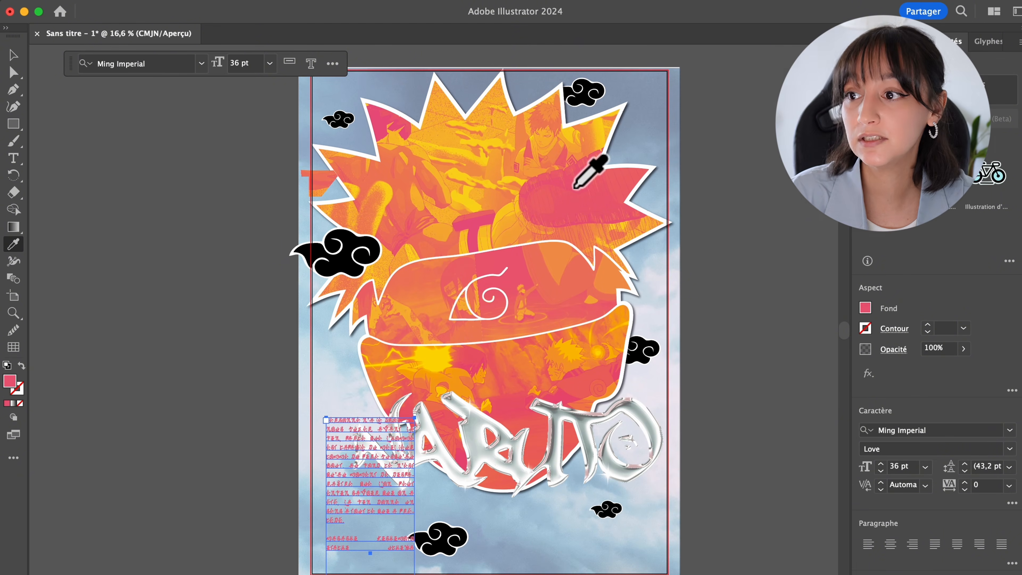
Create the MASASHI lettering beside the poster and top-align its outlined copy with the thicker white copy.
{"action": "left_click_drag", "start_coordinate": [448, 356], "coordinate": [747, 446]}
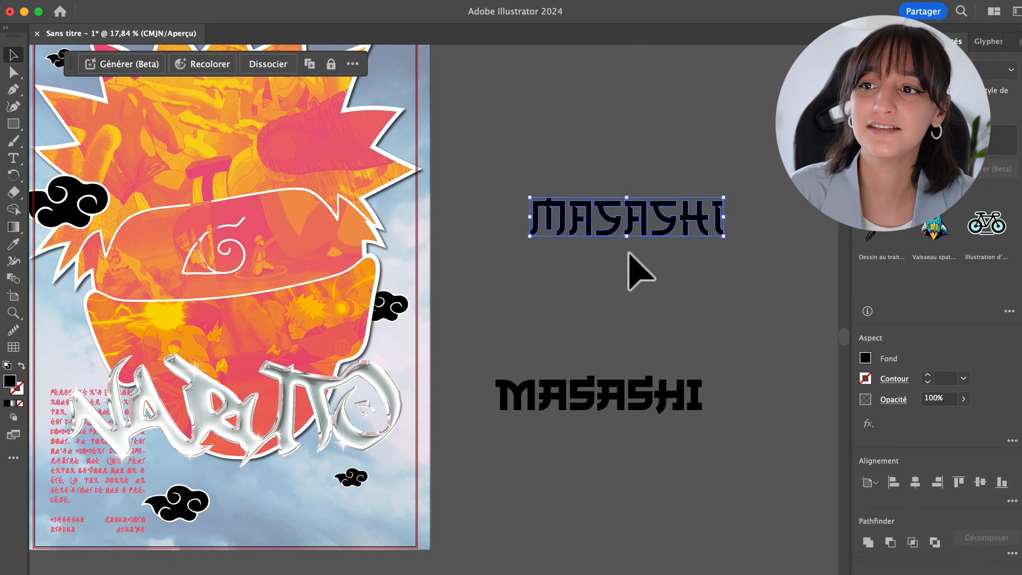
{"action": "left_click", "coordinate": [615, 387]}
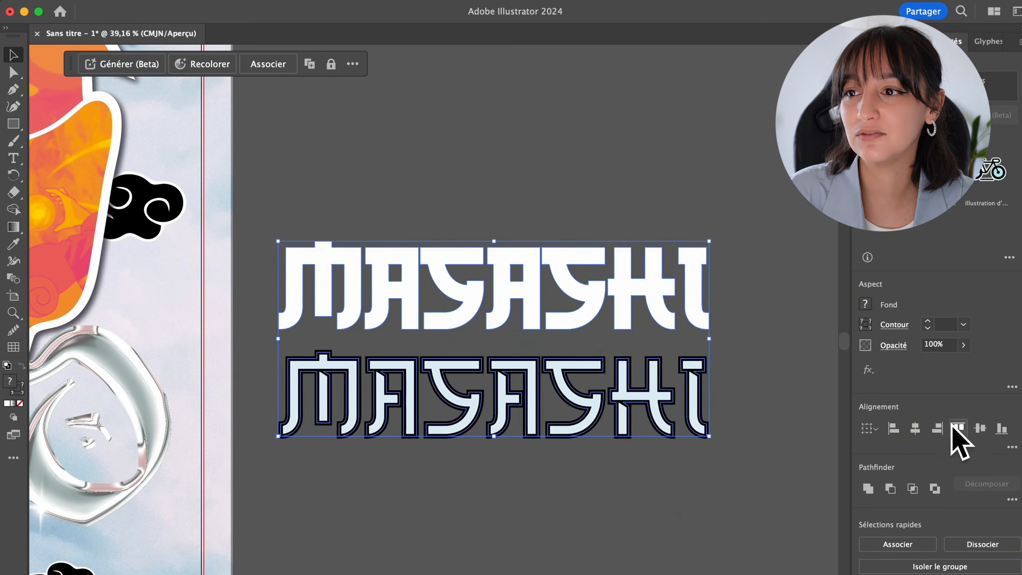
{"action": "left_click", "coordinate": [957, 427]}
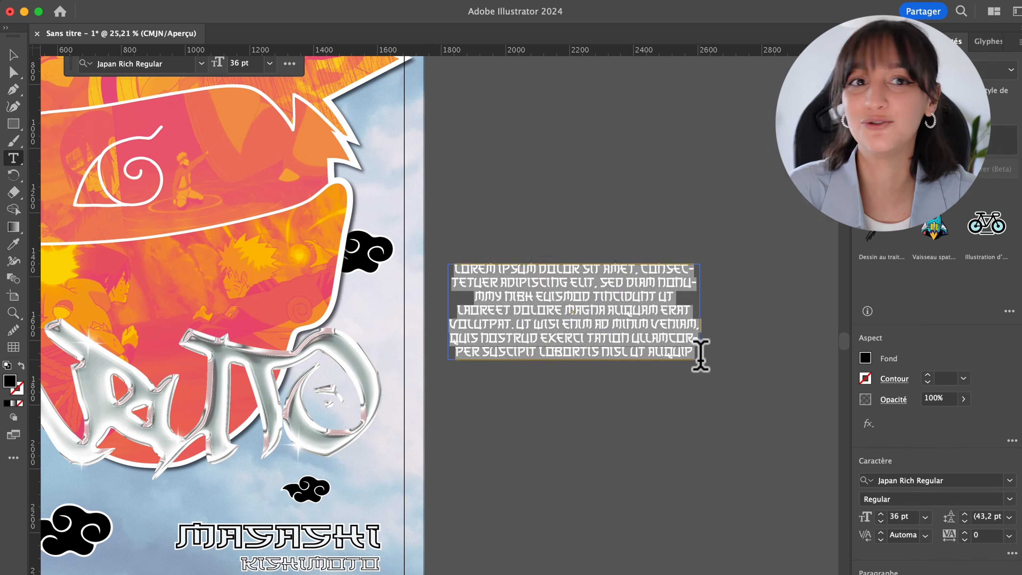
Replace the placeholder text beside the poster with STUDIO YUNA and set it in the Calloveya font.
{"action": "type", "text": "STUDIO YUNA"}
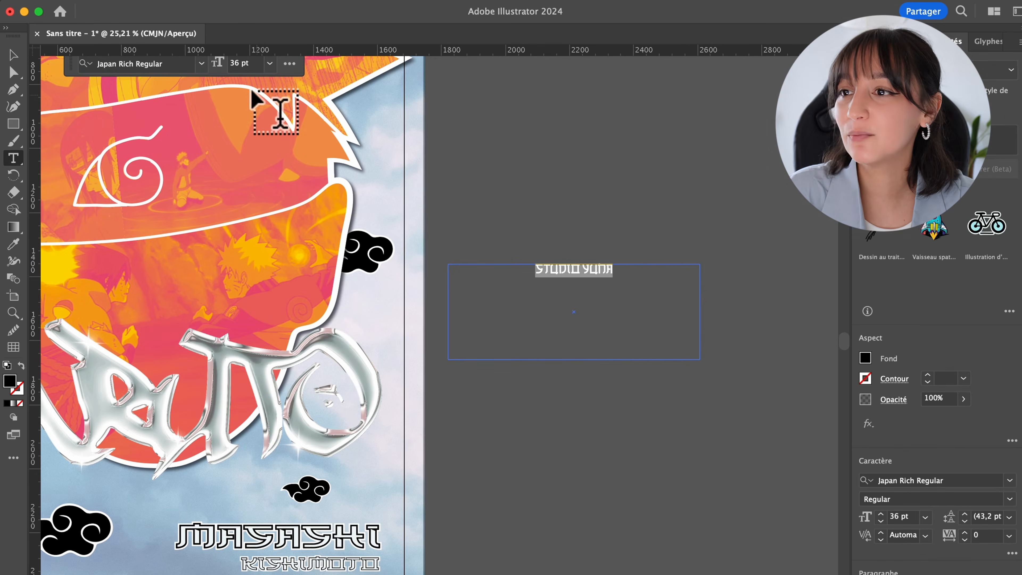
{"action": "left_click", "coordinate": [201, 63]}
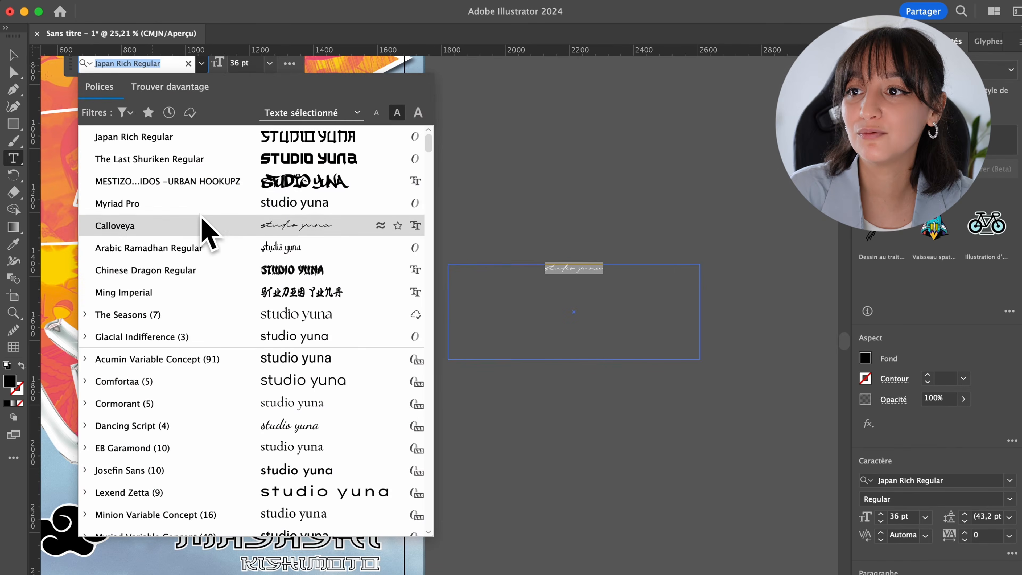
{"action": "left_click", "coordinate": [206, 226]}
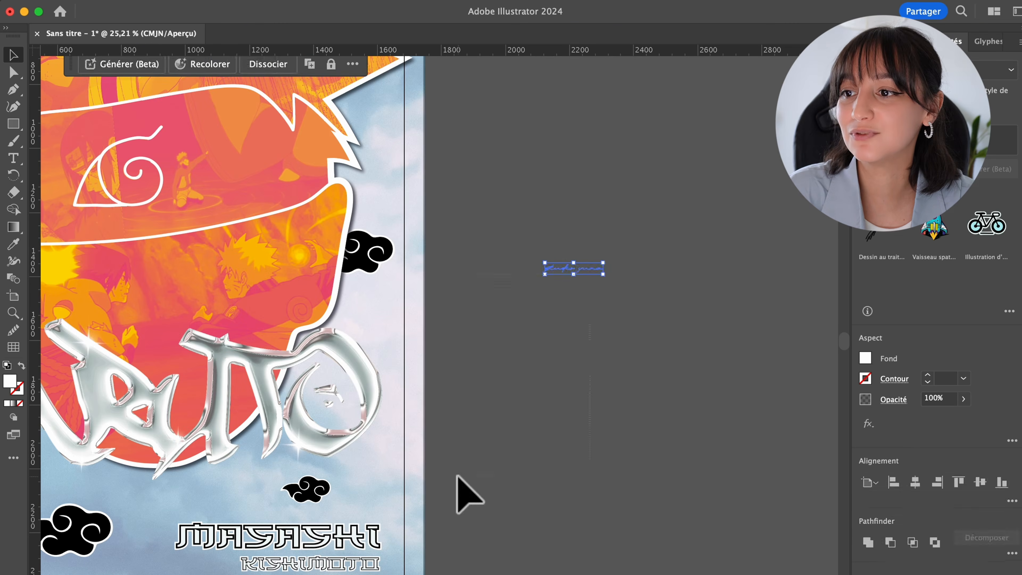
Place the white studio yuna signature on the poster, rotated to follow the lower right edge of the title's O.
{"action": "left_click", "coordinate": [456, 475]}
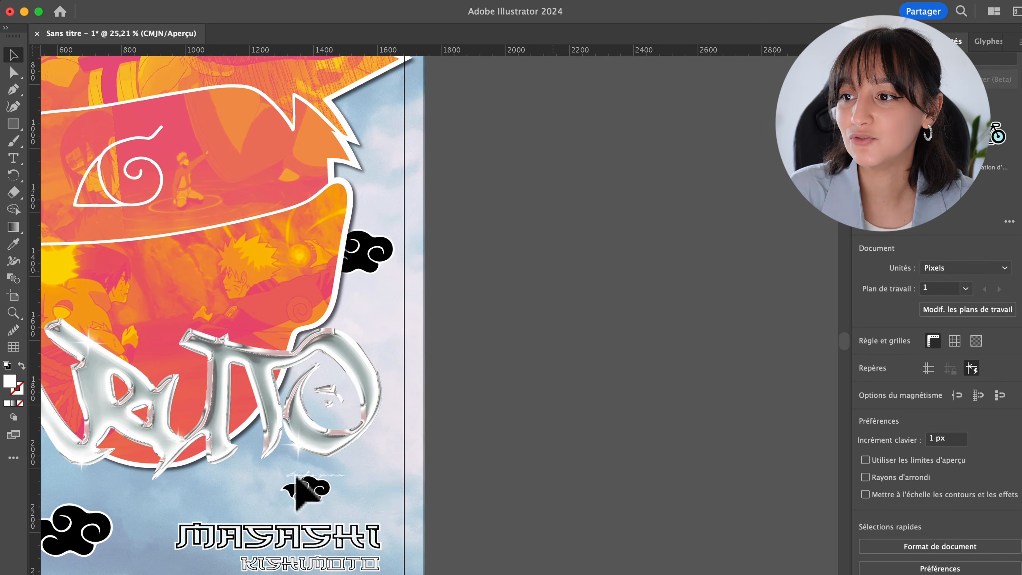
{"action": "left_click", "coordinate": [297, 479]}
{"action": "scroll", "coordinate": [297, 485], "scroll_direction": "up", "scroll_amount": 3}
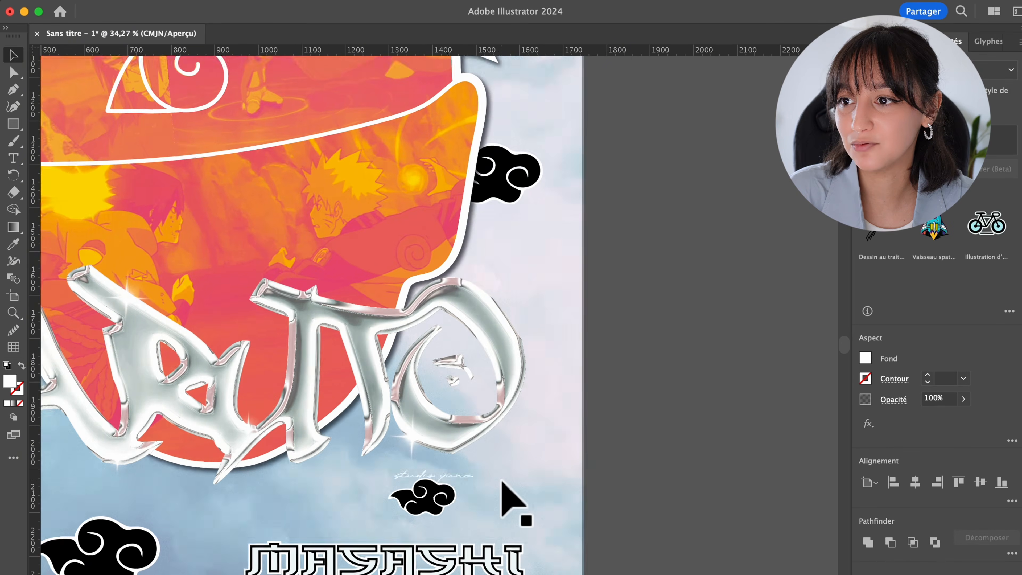
{"action": "scroll", "coordinate": [502, 482], "scroll_direction": "up", "scroll_amount": 4}
{"action": "left_click", "coordinate": [414, 475]}
{"action": "left_click_drag", "start_coordinate": [414, 475], "coordinate": [546, 429]}
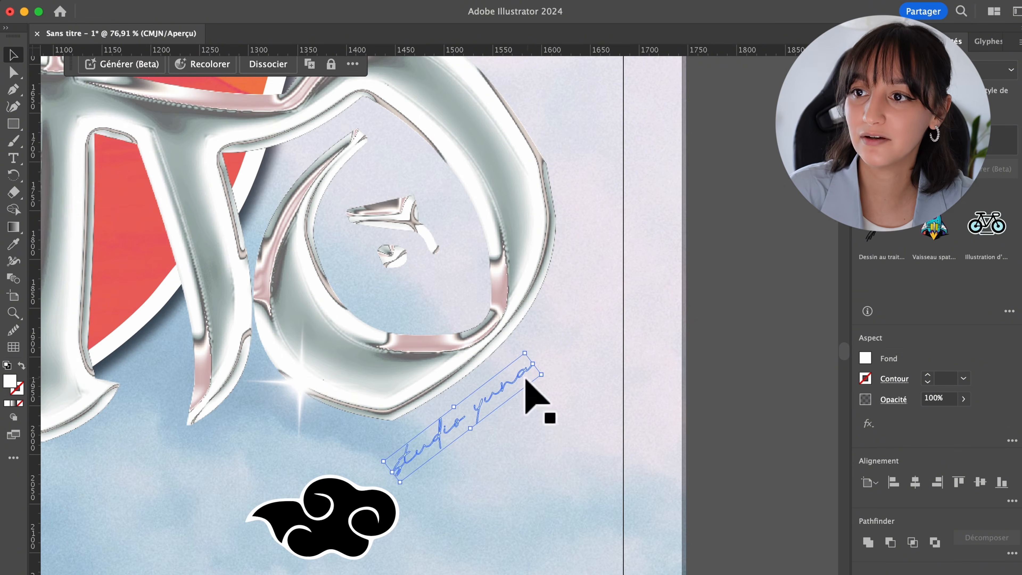
{"action": "left_click", "coordinate": [510, 374]}
{"action": "left_click", "coordinate": [540, 351]}
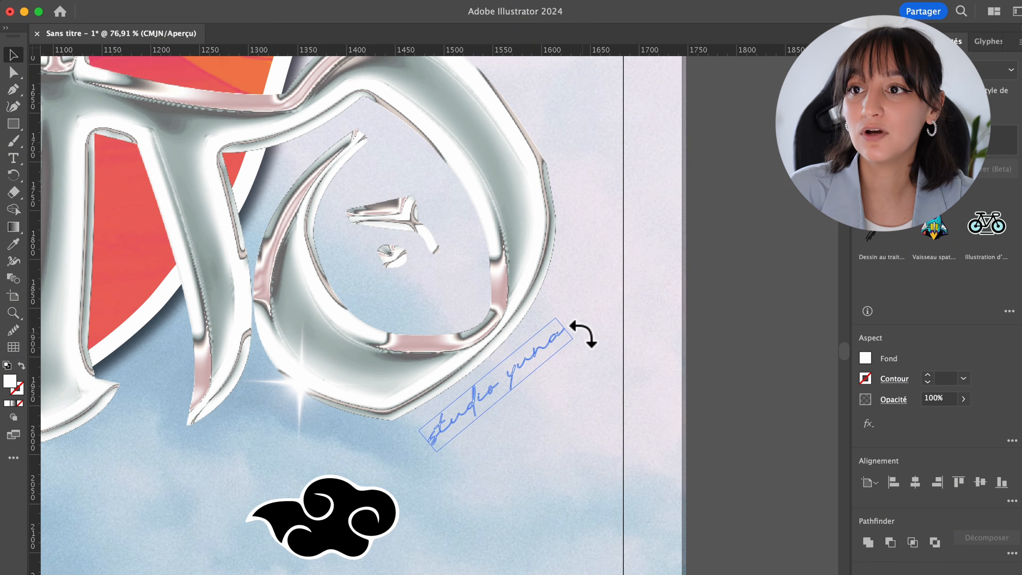
{"action": "scroll", "coordinate": [695, 342], "scroll_direction": "down", "scroll_amount": 10}
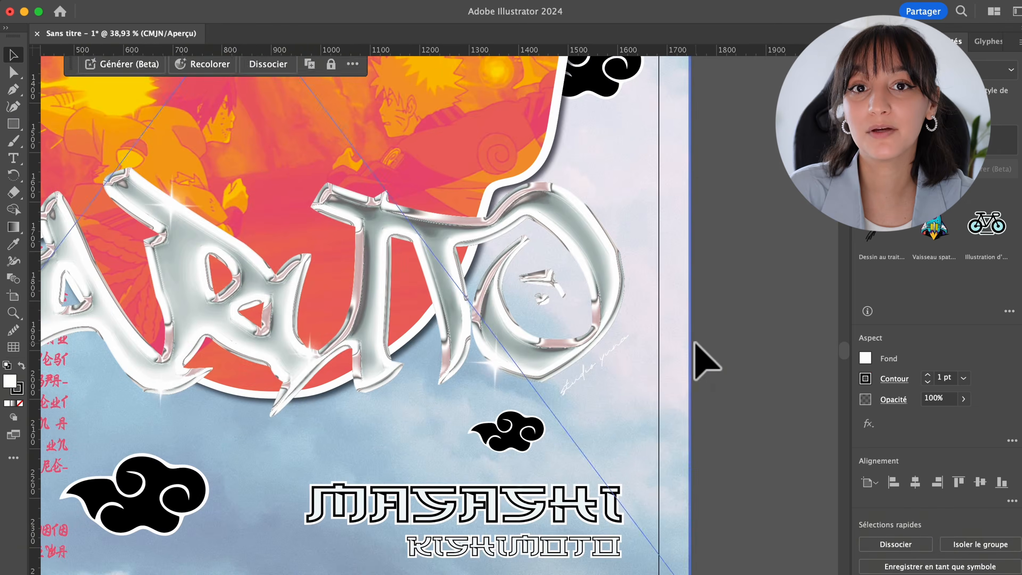
{"action": "left_click", "coordinate": [724, 402]}
{"action": "scroll", "coordinate": [724, 402], "scroll_direction": "down", "scroll_amount": 2}
{"action": "scroll", "coordinate": [724, 402], "scroll_direction": "up", "scroll_amount": 4}
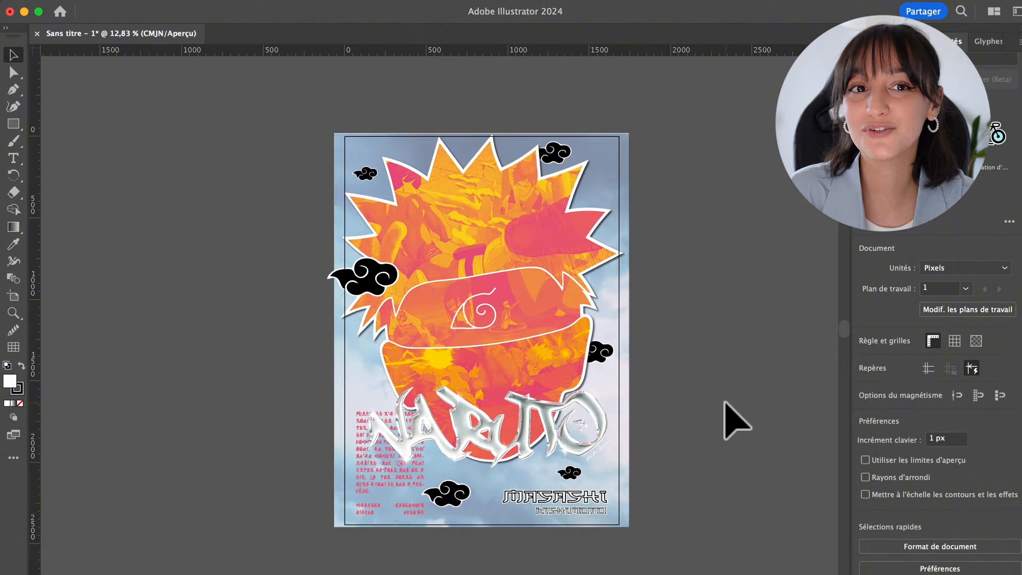